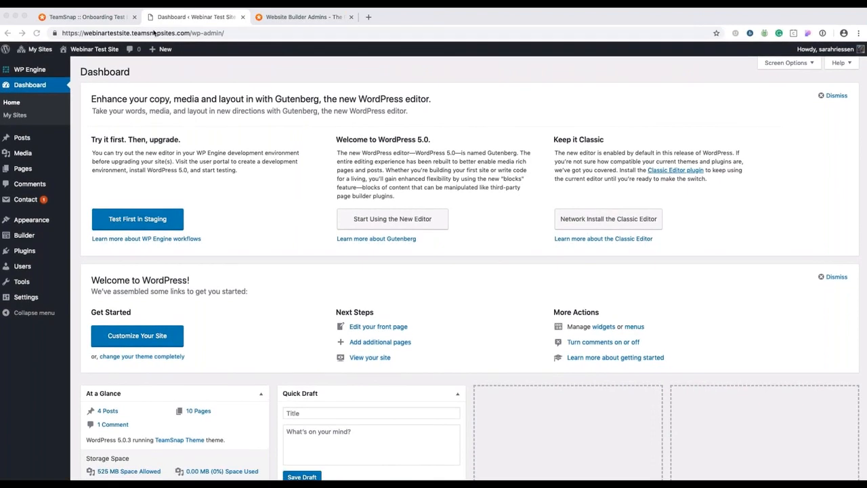
Step: Look over the TeamSnap league dashboard and the test site's WordPress dashboard, switching between the two
{"action": "left_click", "coordinate": [119, 19]}
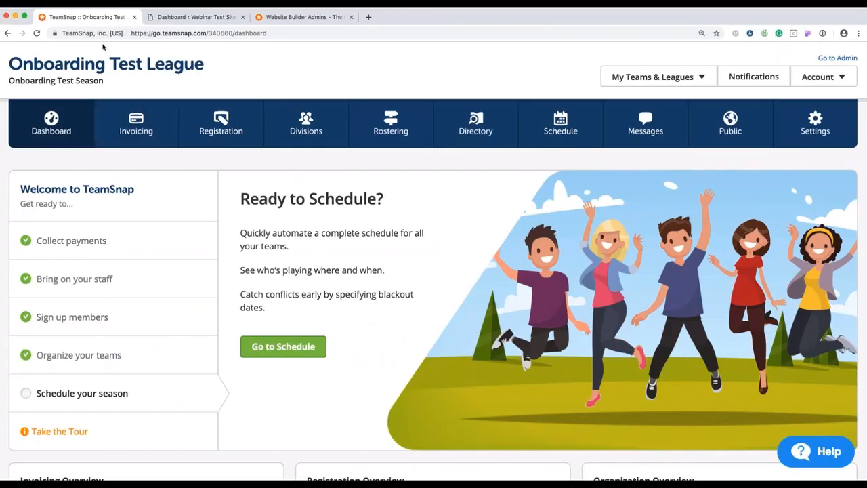
{"action": "left_click_drag", "start_coordinate": [23, 63], "coordinate": [172, 63]}
{"action": "left_click", "coordinate": [169, 63]}
{"action": "left_click", "coordinate": [183, 17]}
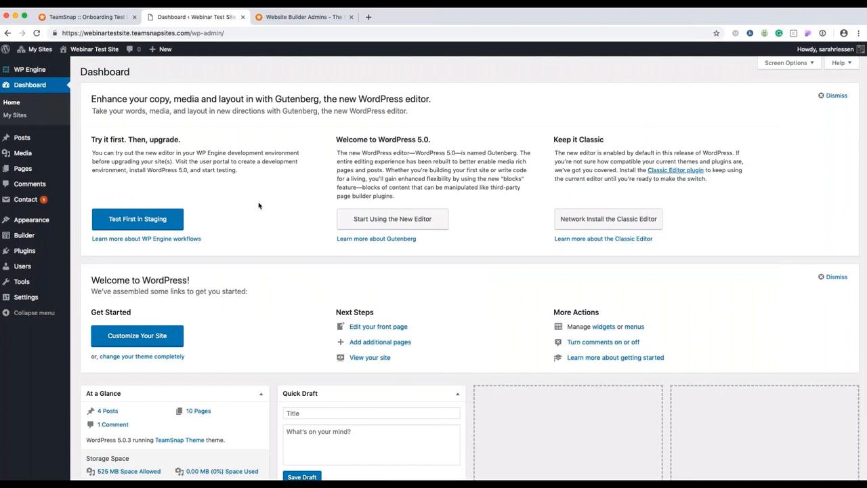
{"action": "left_click_drag", "start_coordinate": [357, 96], "coordinate": [407, 96]}
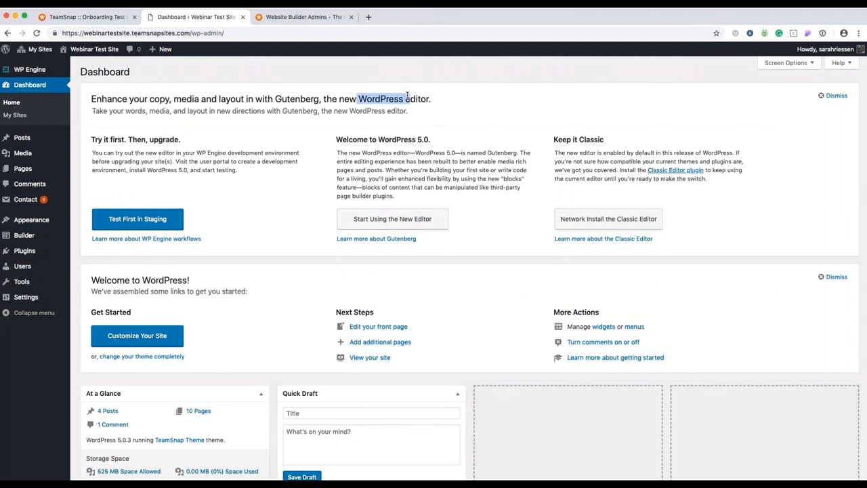
{"action": "left_click", "coordinate": [328, 59]}
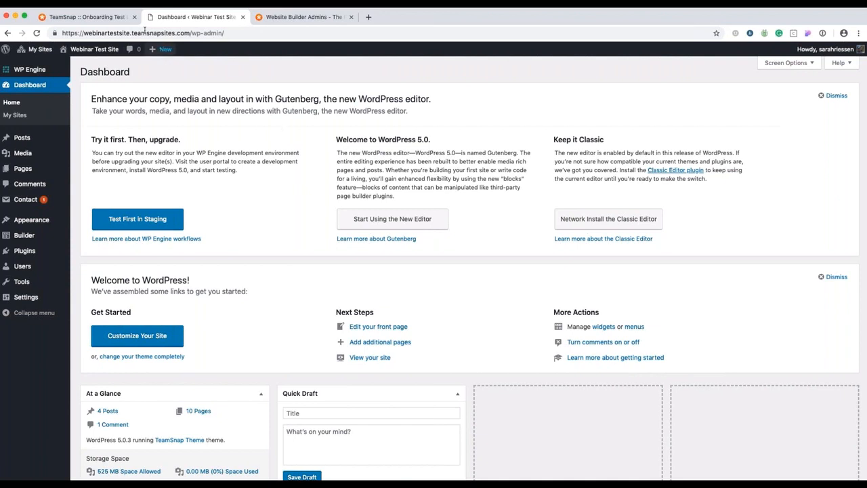
{"action": "left_click", "coordinate": [123, 21]}
{"action": "left_click_drag", "start_coordinate": [197, 70], "coordinate": [62, 72]}
{"action": "left_click", "coordinate": [62, 71]}
{"action": "left_click", "coordinate": [192, 17]}
Step: Open the WordPress theme customizer for the site and go to its General settings
{"action": "mouse_move", "coordinate": [42, 220]}
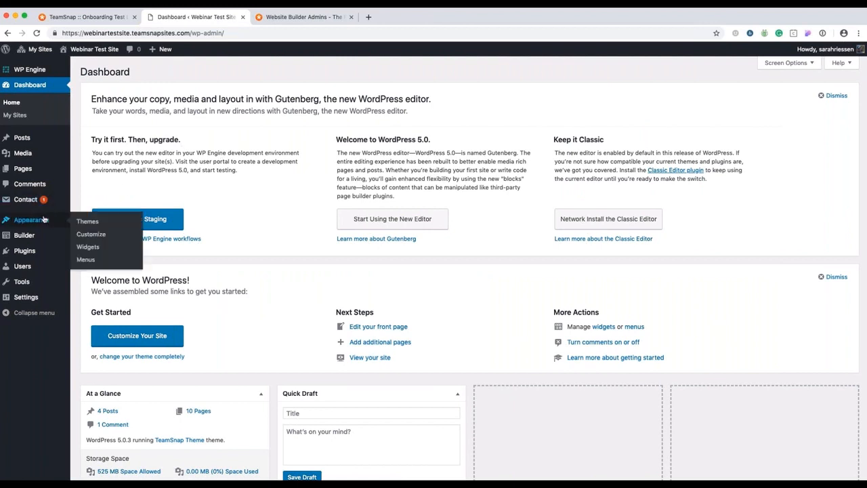
{"action": "left_click", "coordinate": [86, 238]}
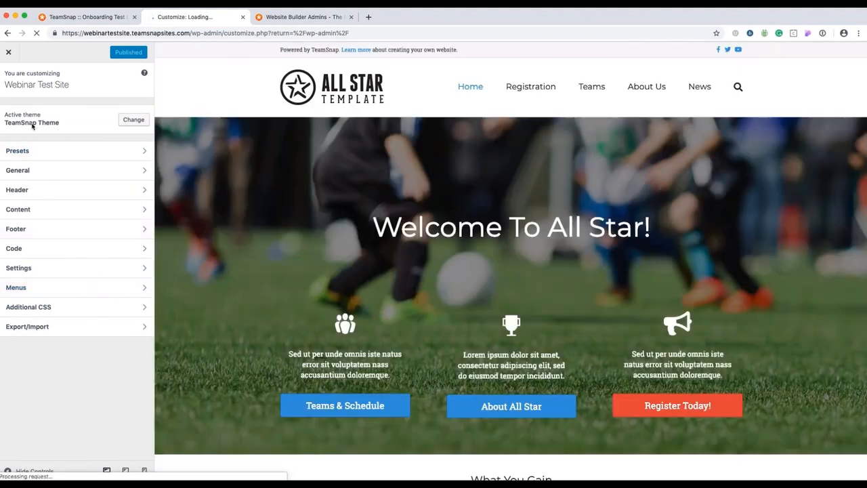
{"action": "left_click", "coordinate": [35, 172]}
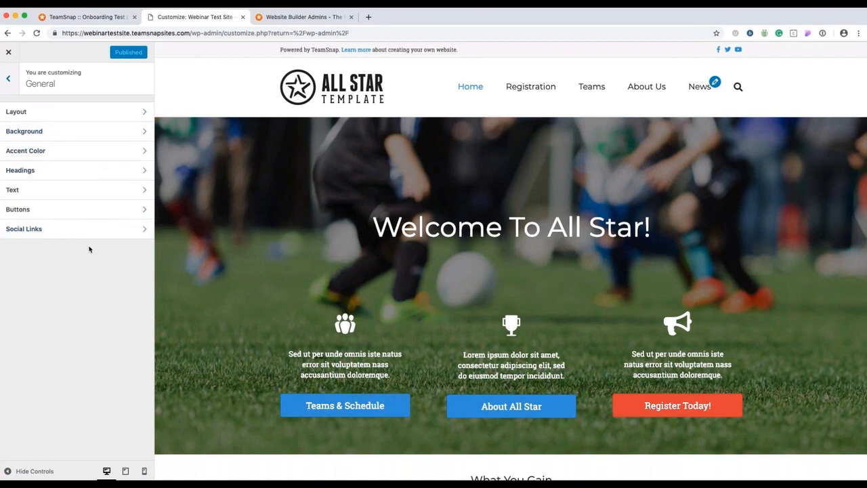
Step: Examine the General settings for layout width, background and accent color against the home page preview
{"action": "left_click", "coordinate": [93, 120]}
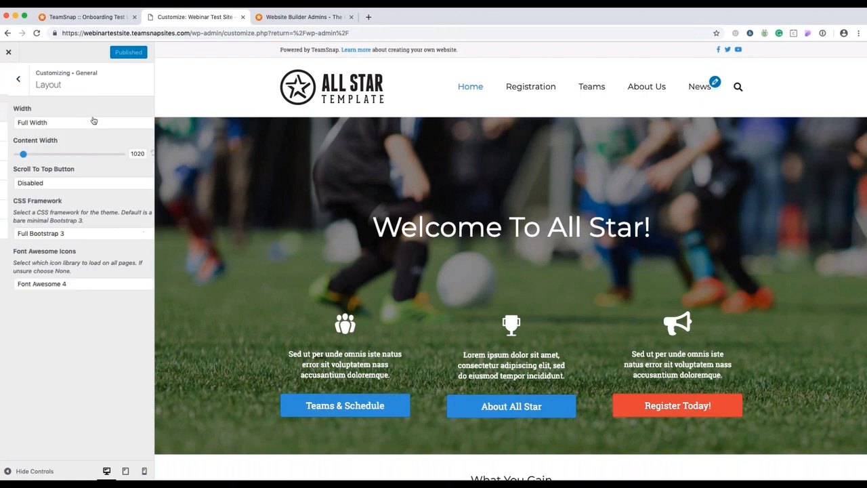
{"action": "left_click", "coordinate": [99, 124]}
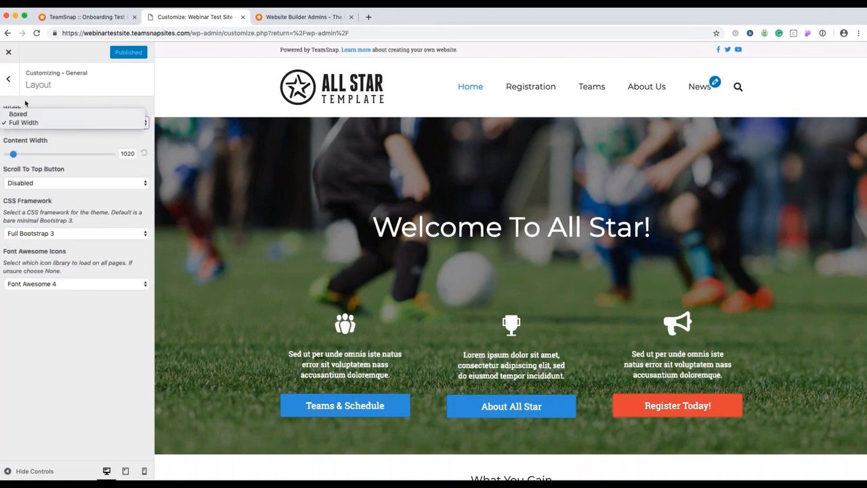
{"action": "left_click", "coordinate": [11, 82]}
{"action": "left_click", "coordinate": [10, 82]}
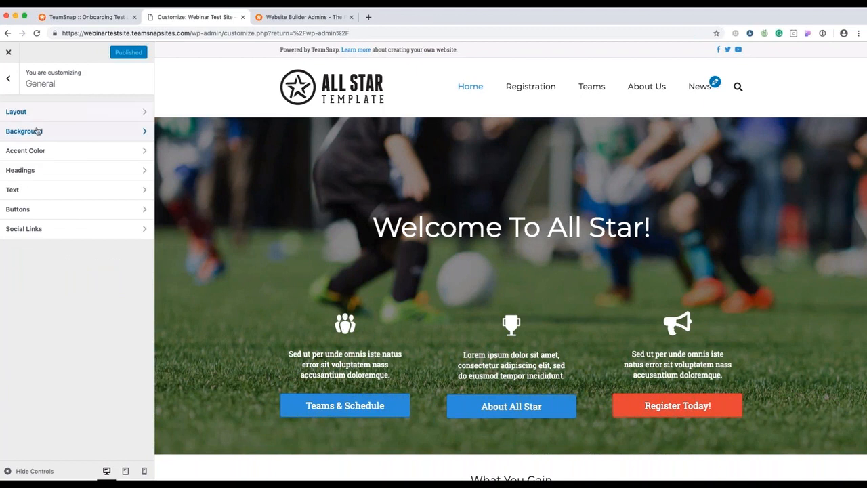
{"action": "left_click", "coordinate": [39, 130]}
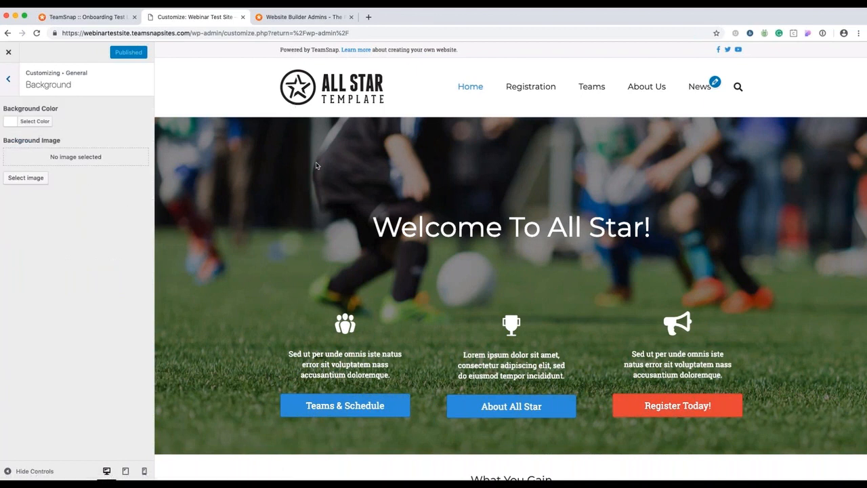
{"action": "scroll", "coordinate": [316, 165], "scroll_direction": "down", "scroll_amount": 20}
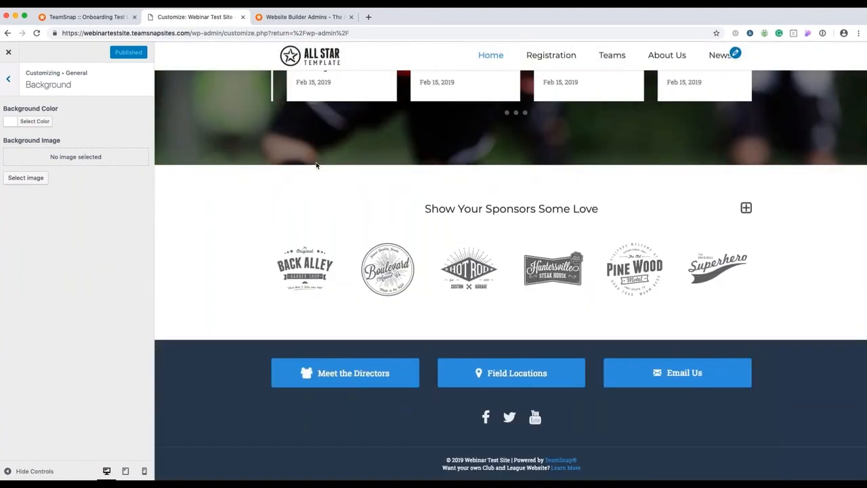
{"action": "scroll", "coordinate": [315, 166], "scroll_direction": "up", "scroll_amount": 20}
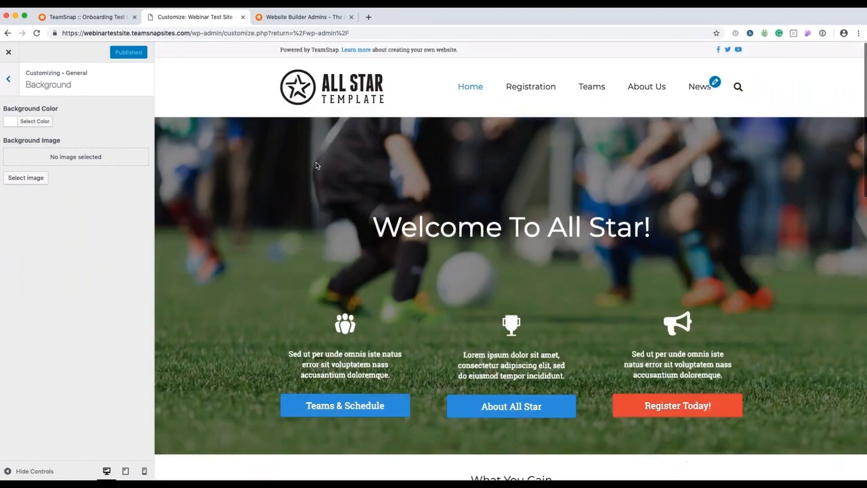
{"action": "left_click", "coordinate": [12, 85]}
{"action": "left_click", "coordinate": [40, 149]}
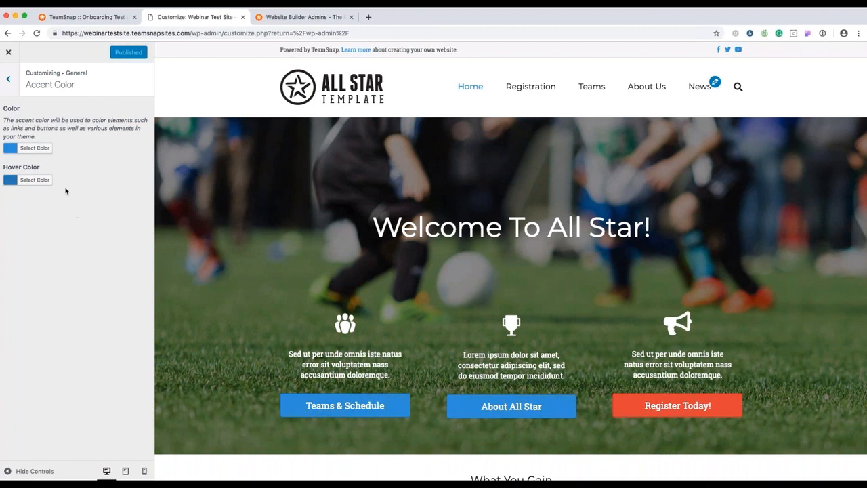
{"action": "left_click", "coordinate": [12, 80]}
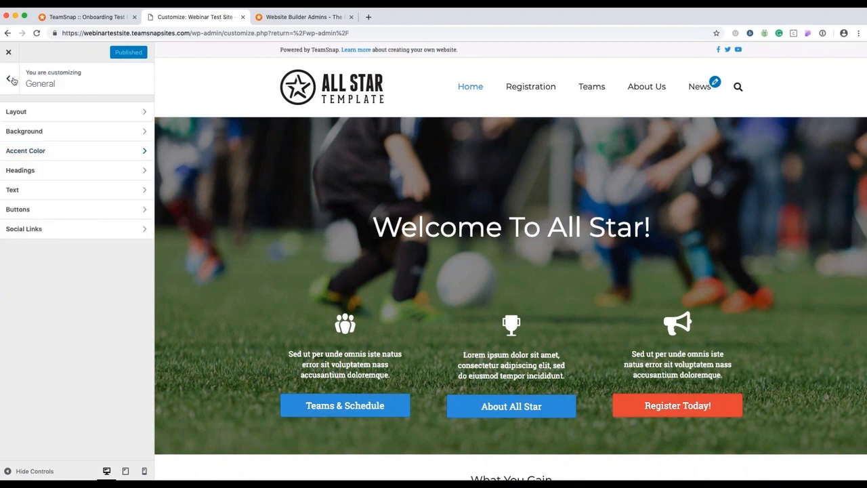
Step: Examine the General heading and text style settings, including the font sizes for each heading level
{"action": "left_click", "coordinate": [39, 175]}
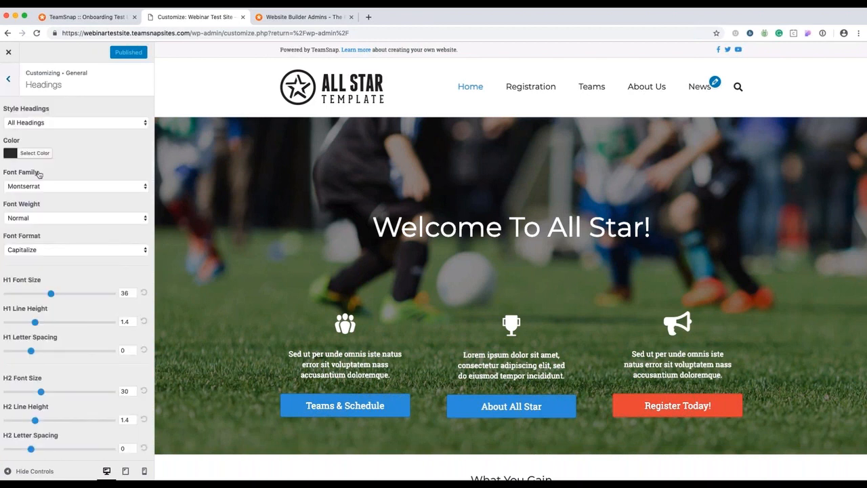
{"action": "scroll", "coordinate": [59, 294], "scroll_direction": "down", "scroll_amount": 3}
{"action": "scroll", "coordinate": [61, 294], "scroll_direction": "up", "scroll_amount": 3}
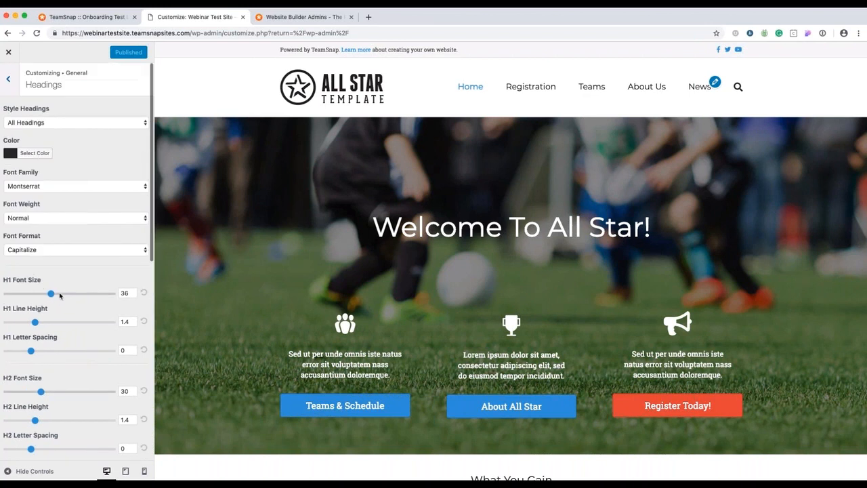
{"action": "scroll", "coordinate": [63, 316], "scroll_direction": "down", "scroll_amount": 5}
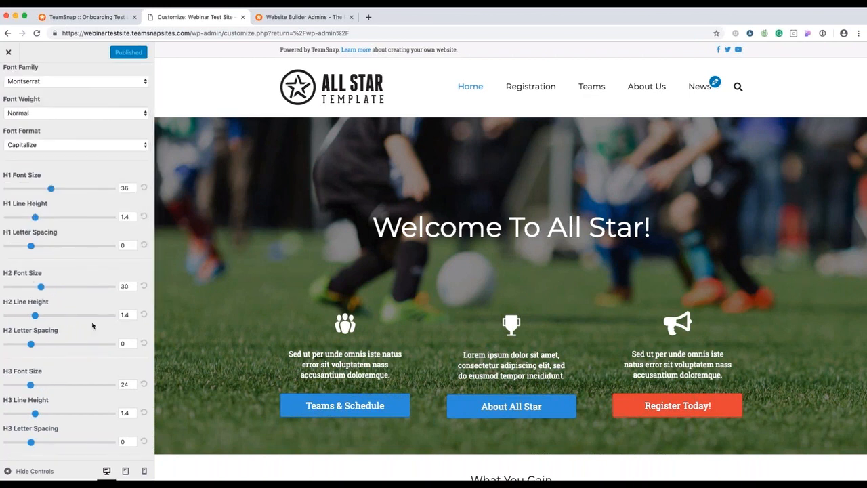
{"action": "scroll", "coordinate": [92, 326], "scroll_direction": "up", "scroll_amount": 2}
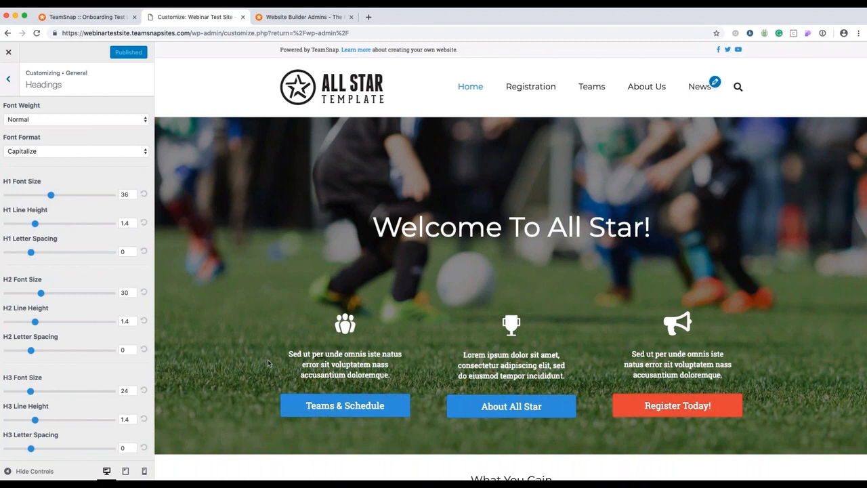
{"action": "left_click_drag", "start_coordinate": [370, 223], "coordinate": [651, 247]}
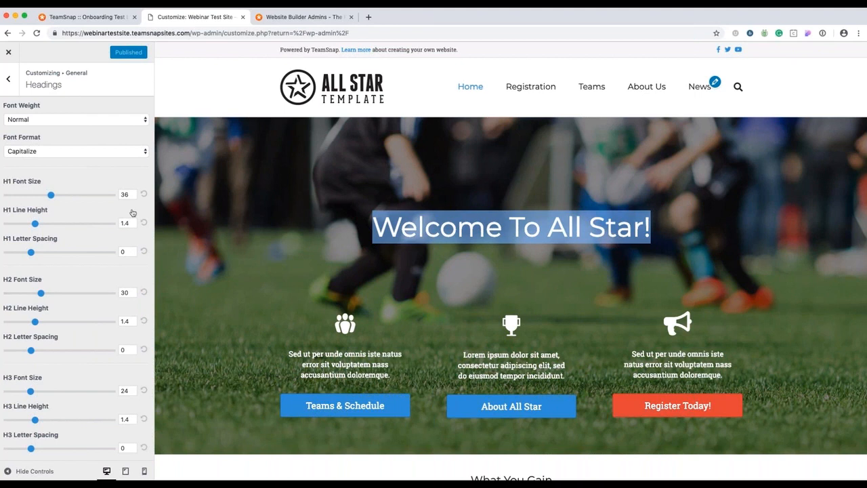
{"action": "left_click", "coordinate": [8, 78]}
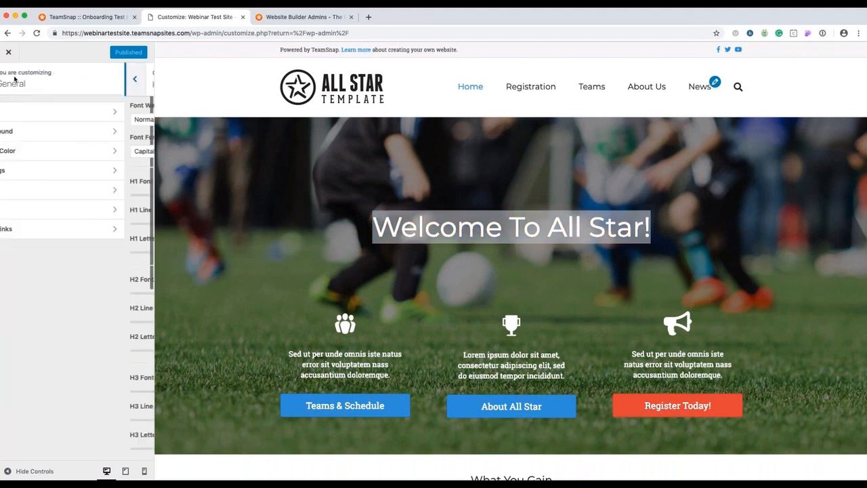
{"action": "left_click", "coordinate": [32, 191]}
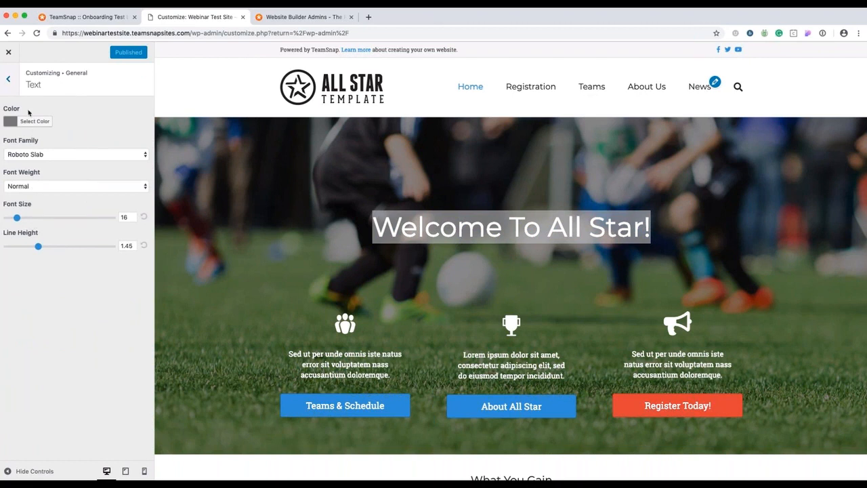
{"action": "left_click", "coordinate": [10, 79]}
Step: Review the General social links settings, checking the Facebook and Twitter addresses and the preview's top bar text
{"action": "left_click", "coordinate": [41, 230]}
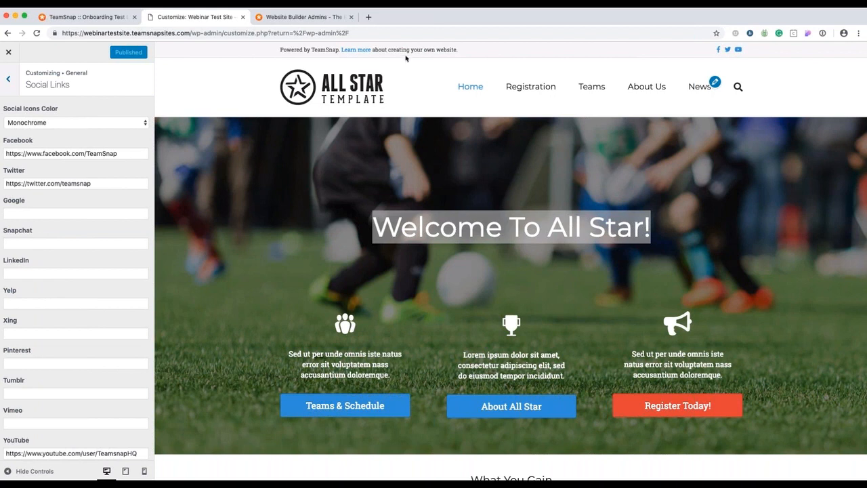
{"action": "left_click_drag", "start_coordinate": [281, 51], "coordinate": [465, 54]}
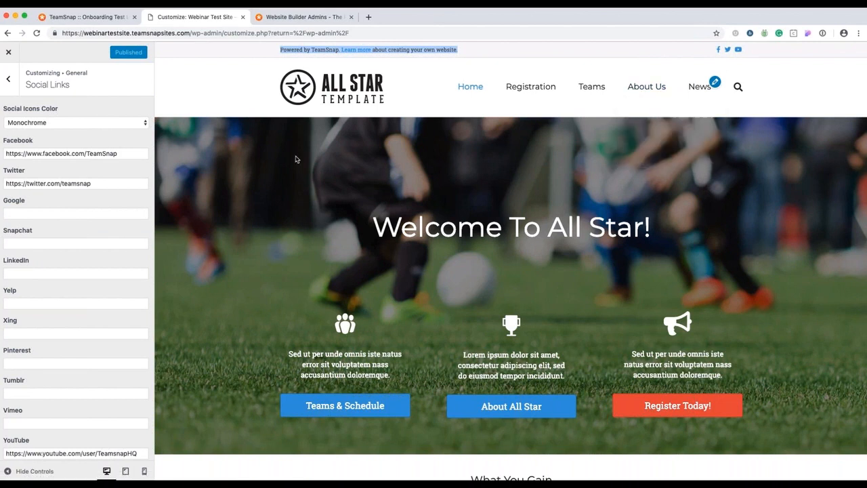
{"action": "triple_click", "coordinate": [63, 151]}
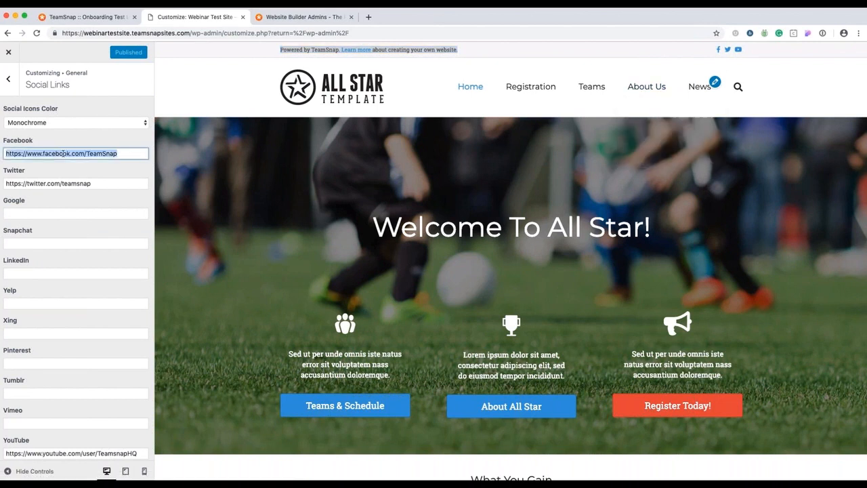
{"action": "triple_click", "coordinate": [61, 184]}
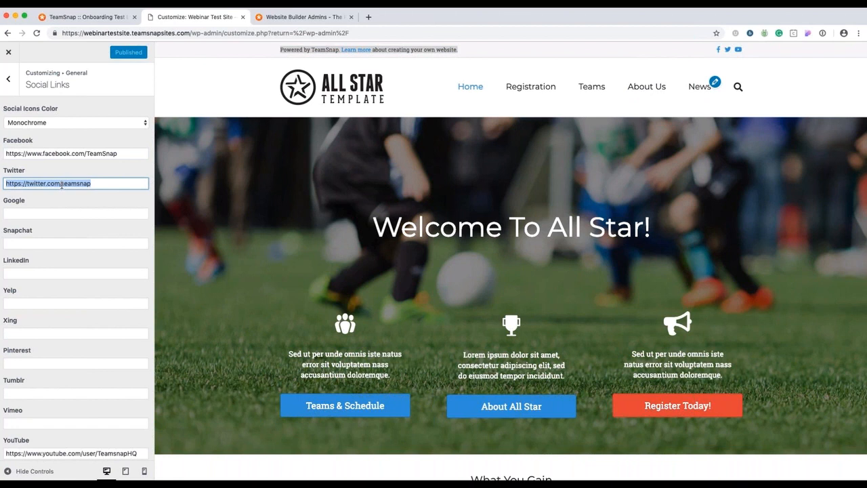
{"action": "left_click", "coordinate": [4, 91]}
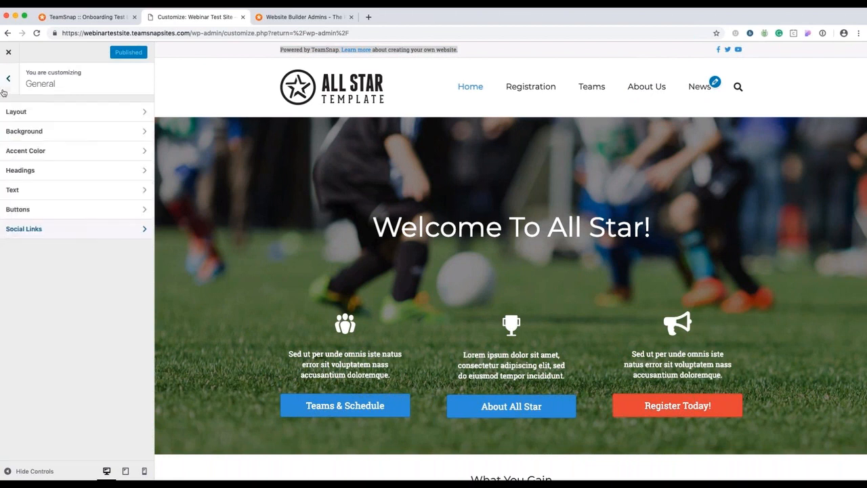
Step: Set the header's top bar layout to 1 Column
{"action": "left_click", "coordinate": [9, 80]}
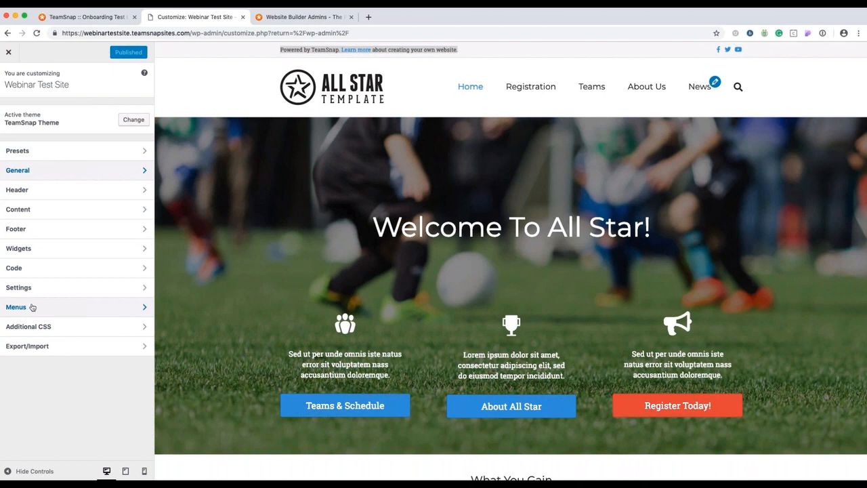
{"action": "left_click", "coordinate": [42, 190]}
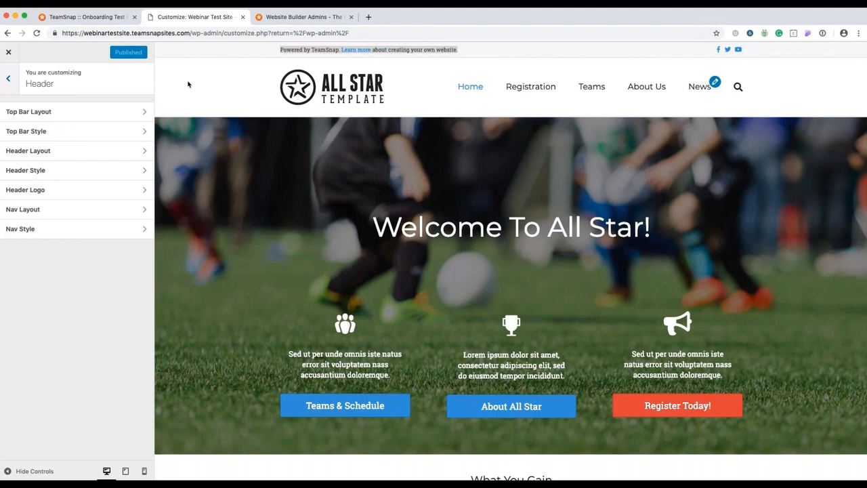
{"action": "left_click", "coordinate": [108, 111]}
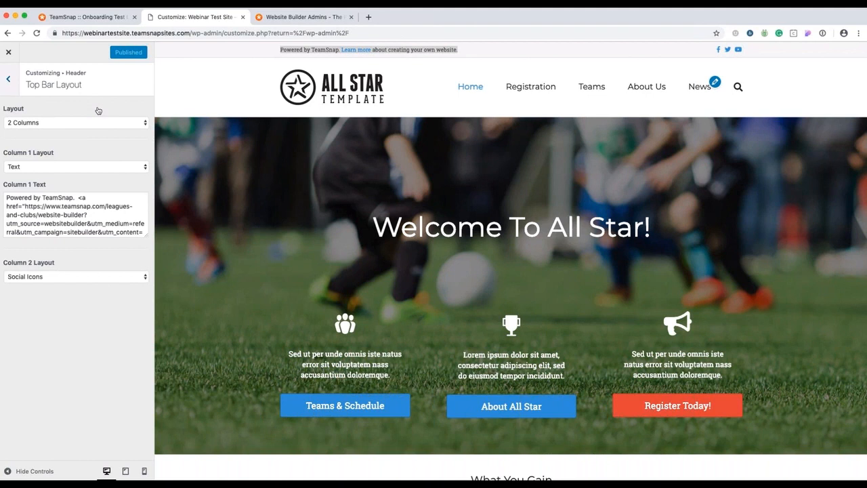
{"action": "left_click", "coordinate": [98, 125]}
{"action": "key", "text": "Up"}
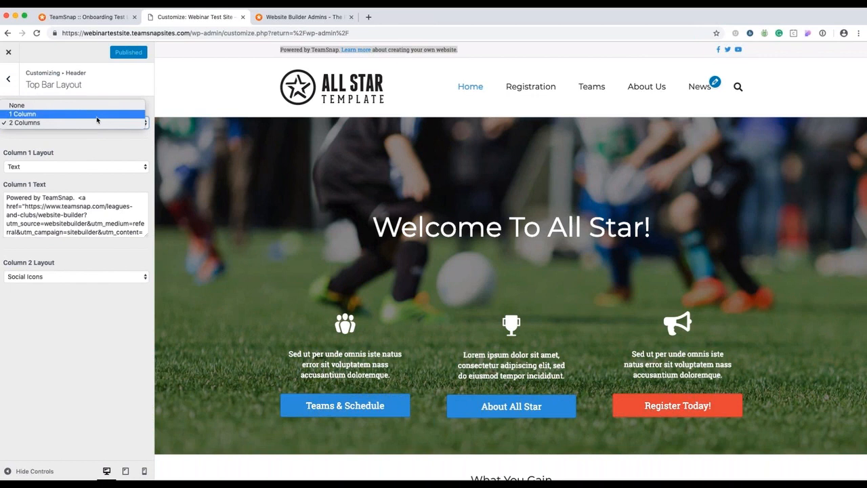
{"action": "key", "text": "Return"}
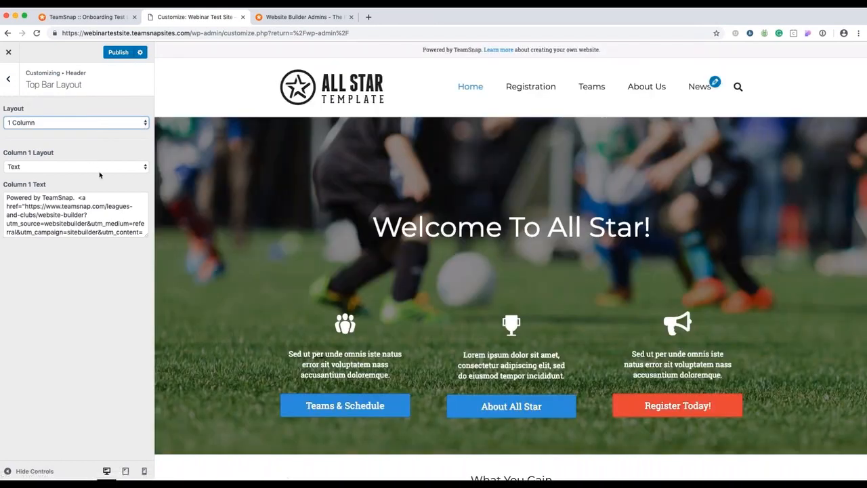
Step: Set the top bar's Column 1 Layout to Social Icons and return to the Header settings
{"action": "left_click", "coordinate": [92, 166]}
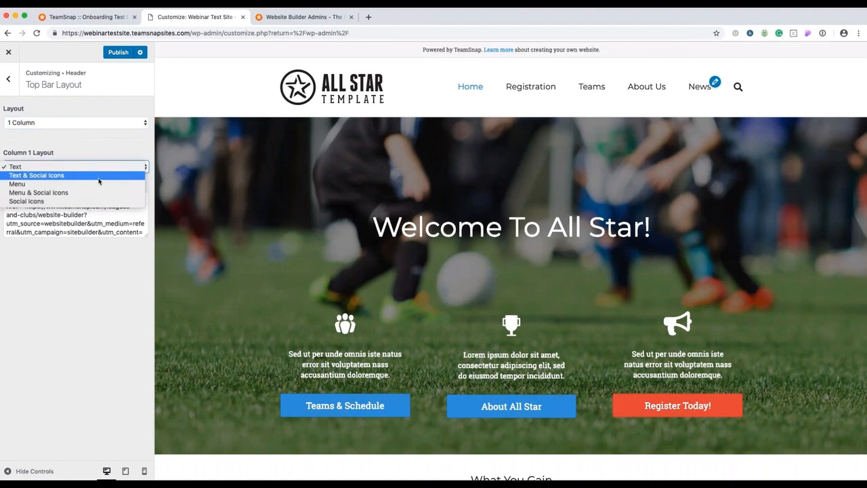
{"action": "key", "text": "Down"}
{"action": "key", "text": "Down"}
{"action": "key", "text": "Down"}
{"action": "key", "text": "Return"}
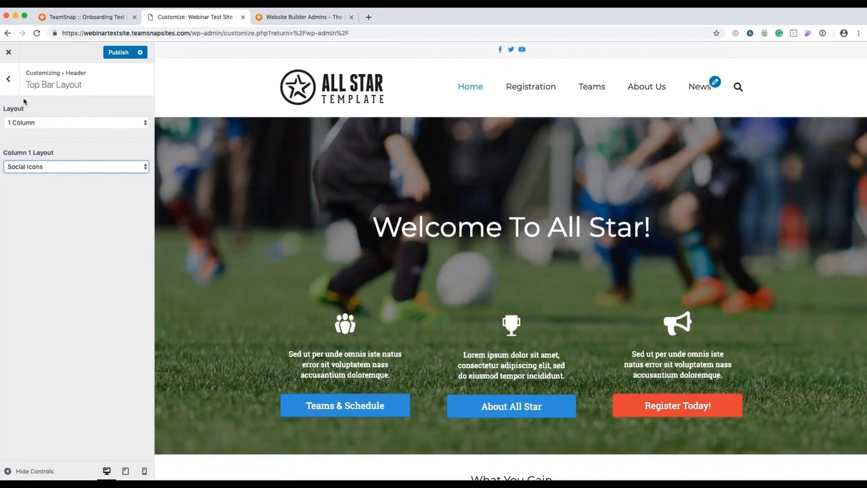
{"action": "left_click", "coordinate": [10, 80]}
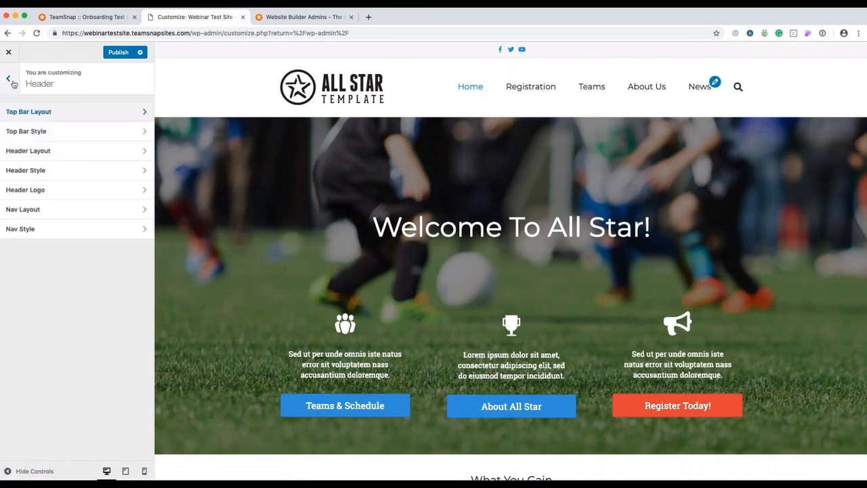
Step: Review the Top Bar Style settings, and set the header layout to Nav Centered
{"action": "left_click", "coordinate": [35, 134]}
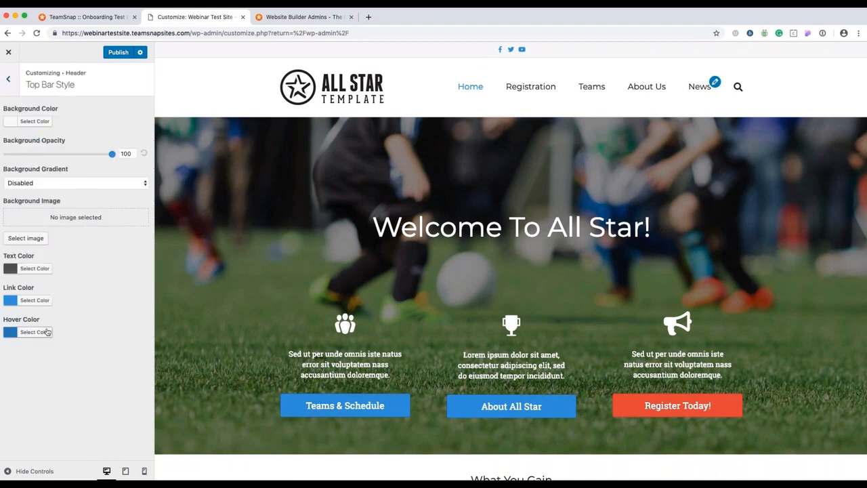
{"action": "left_click", "coordinate": [8, 78]}
{"action": "left_click", "coordinate": [33, 152]}
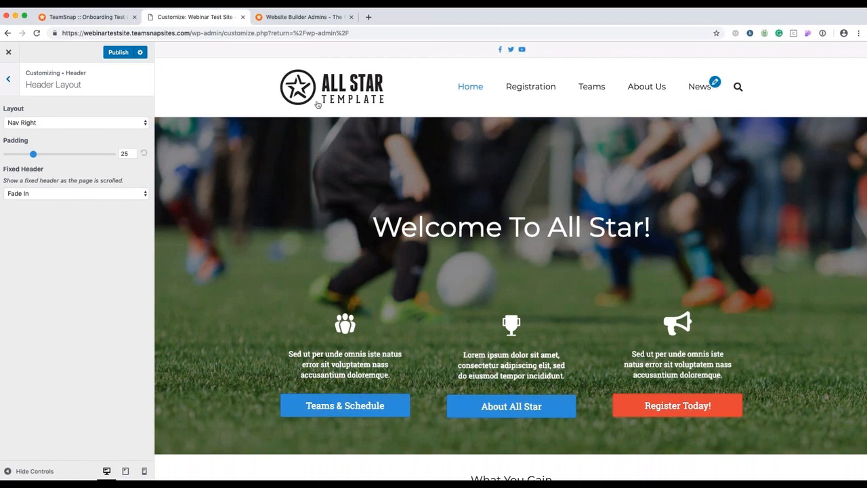
{"action": "left_click", "coordinate": [133, 124]}
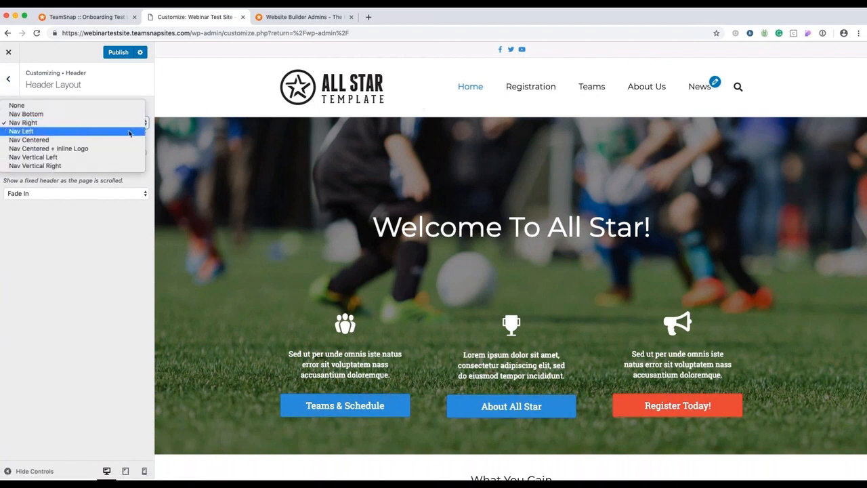
{"action": "left_click", "coordinate": [129, 140]}
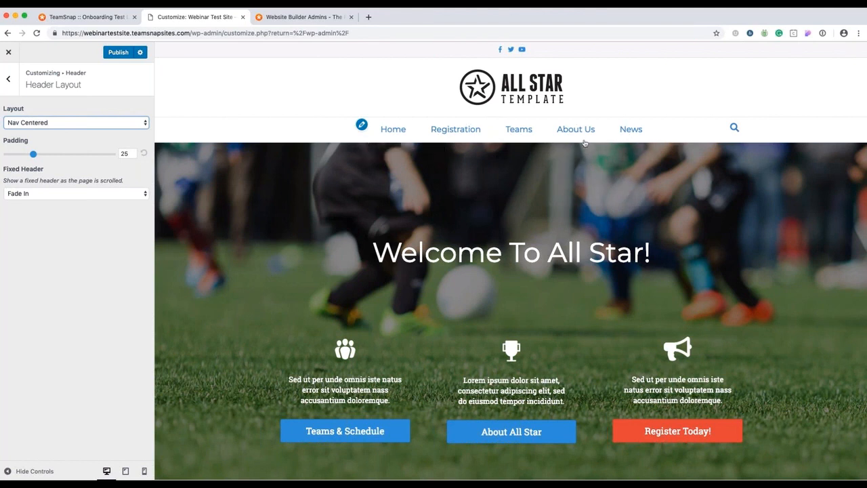
{"action": "key", "text": "Escape"}
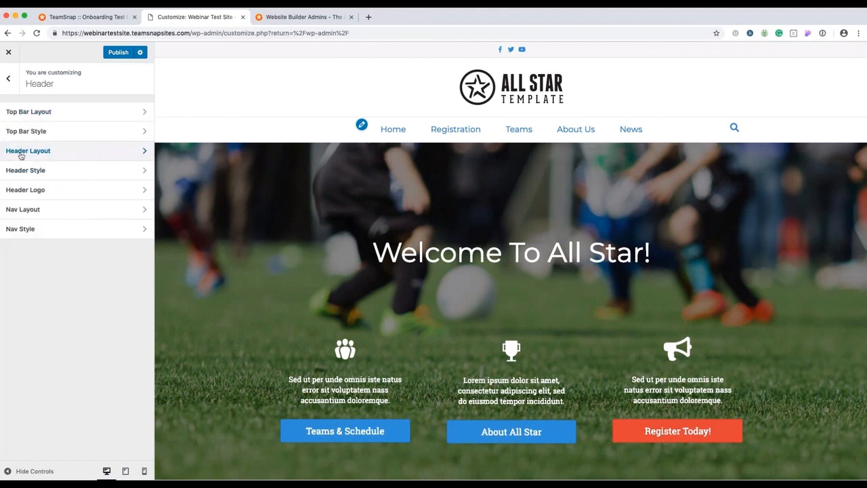
Step: Review the Header Style and Header Logo settings, including the regular and retina logo image options
{"action": "left_click", "coordinate": [39, 170]}
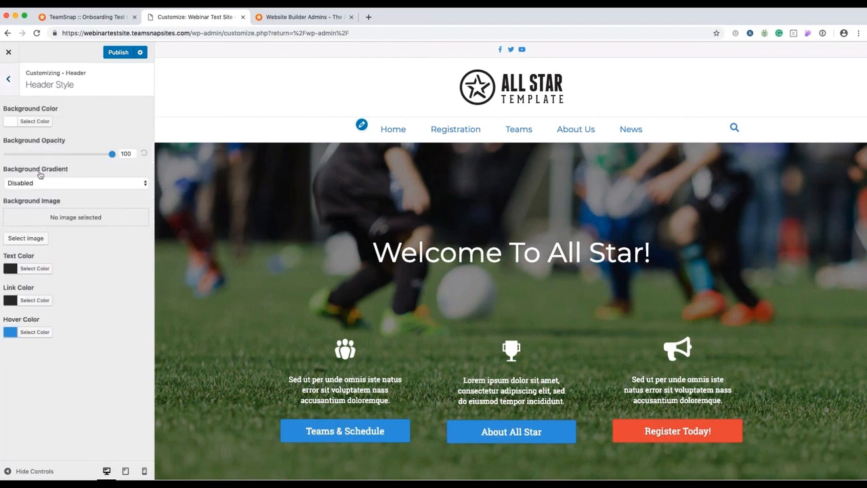
{"action": "left_click", "coordinate": [9, 80]}
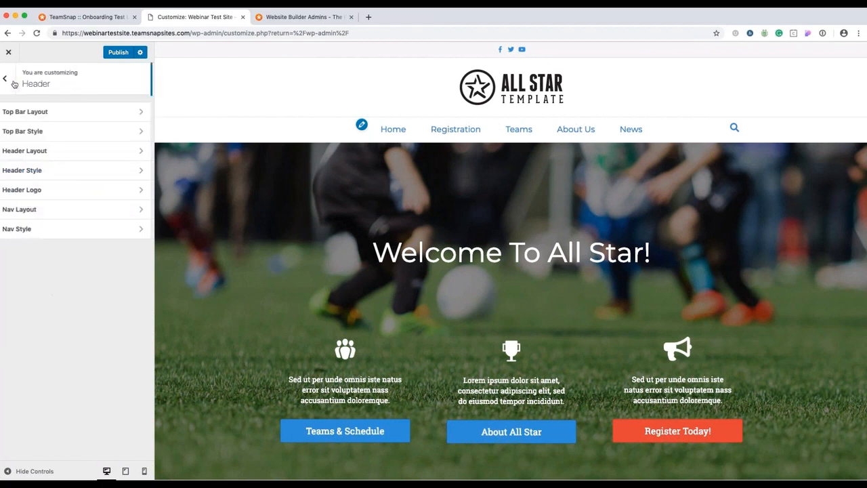
{"action": "left_click", "coordinate": [38, 189]}
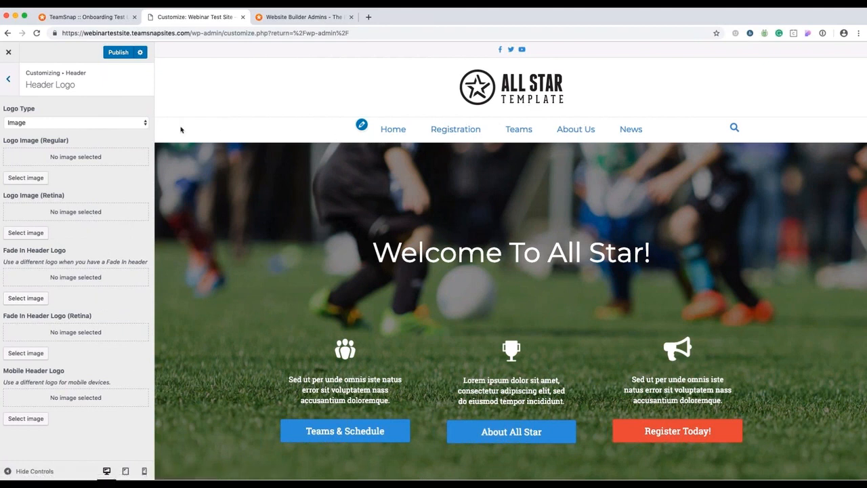
{"action": "left_click_drag", "start_coordinate": [71, 142], "coordinate": [6, 141]}
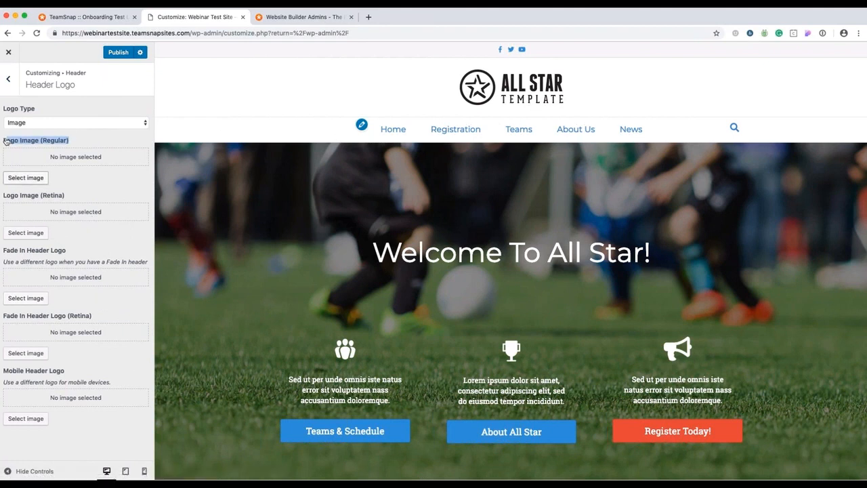
{"action": "left_click_drag", "start_coordinate": [67, 196], "coordinate": [10, 196]}
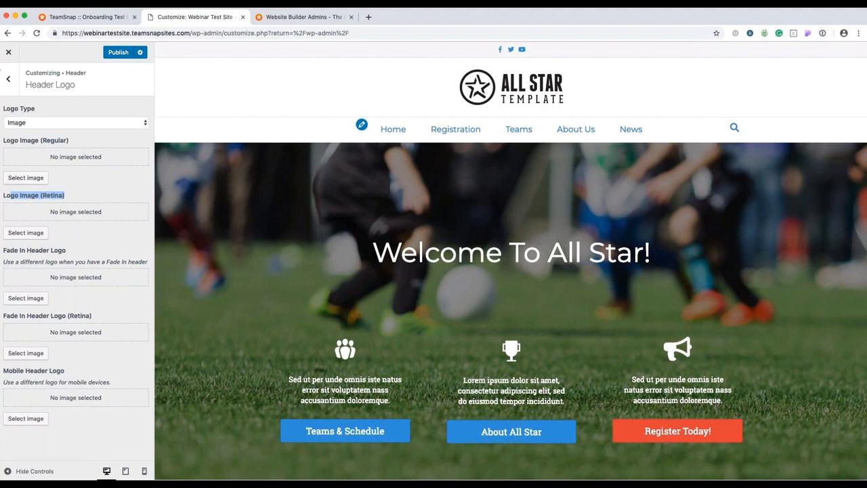
{"action": "left_click", "coordinate": [8, 78]}
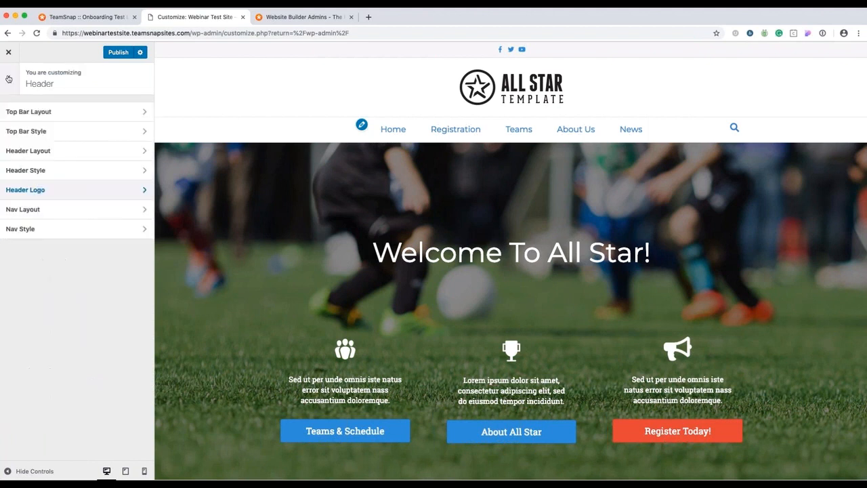
Step: Review the header's Nav Layout settings and check the site preview at tablet and desktop sizes
{"action": "left_click", "coordinate": [17, 209]}
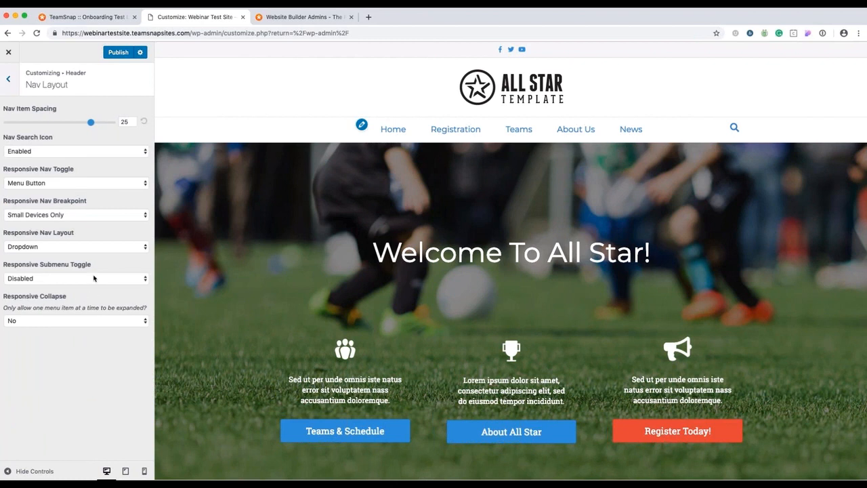
{"action": "left_click", "coordinate": [126, 470]}
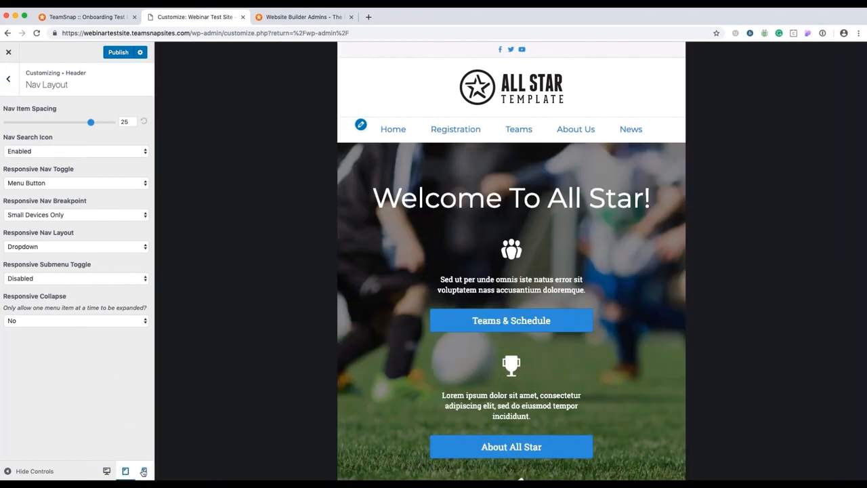
{"action": "left_click", "coordinate": [107, 471]}
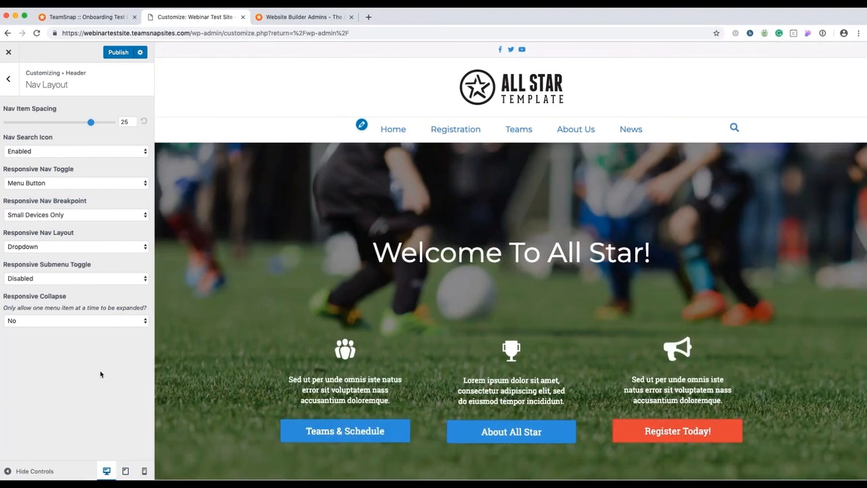
{"action": "left_click", "coordinate": [8, 81]}
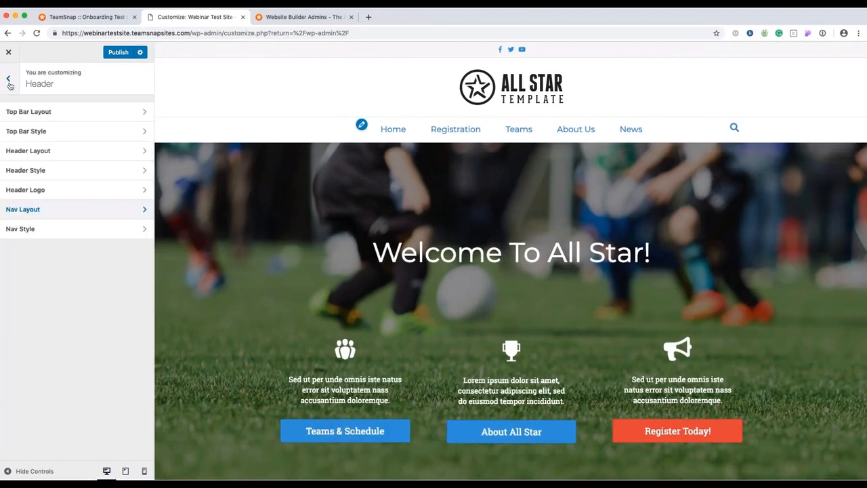
{"action": "left_click", "coordinate": [9, 80]}
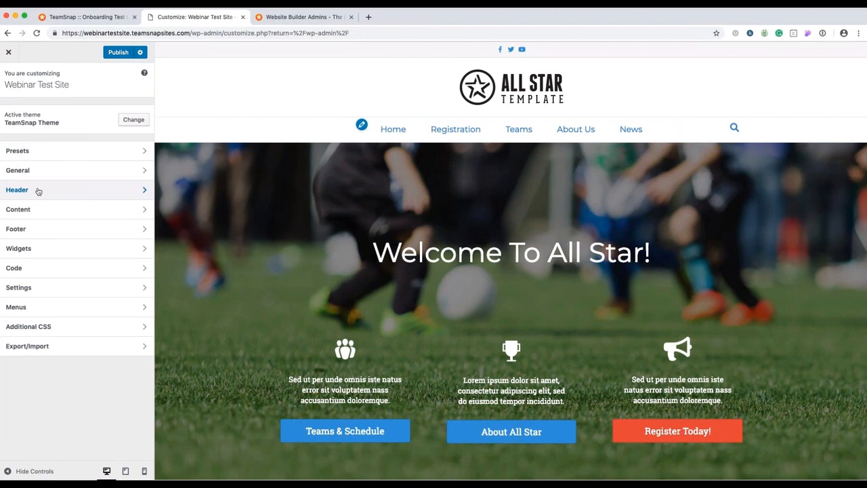
Step: Review the Footer Layout and Footer Style settings and return to the customizer's main list
{"action": "left_click", "coordinate": [27, 230]}
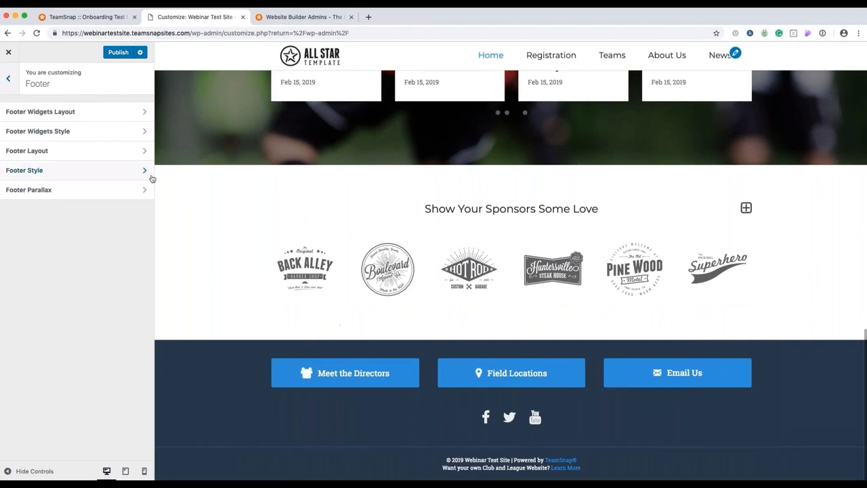
{"action": "left_click", "coordinate": [116, 156]}
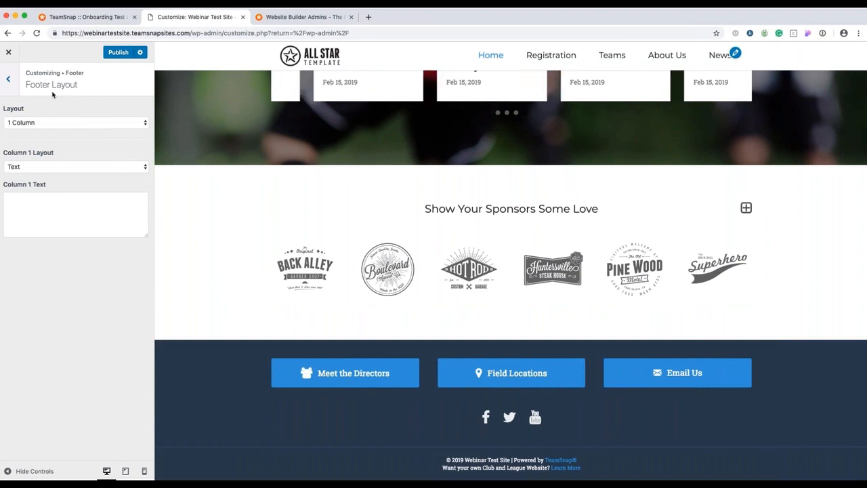
{"action": "left_click", "coordinate": [10, 80]}
{"action": "left_click", "coordinate": [50, 170]}
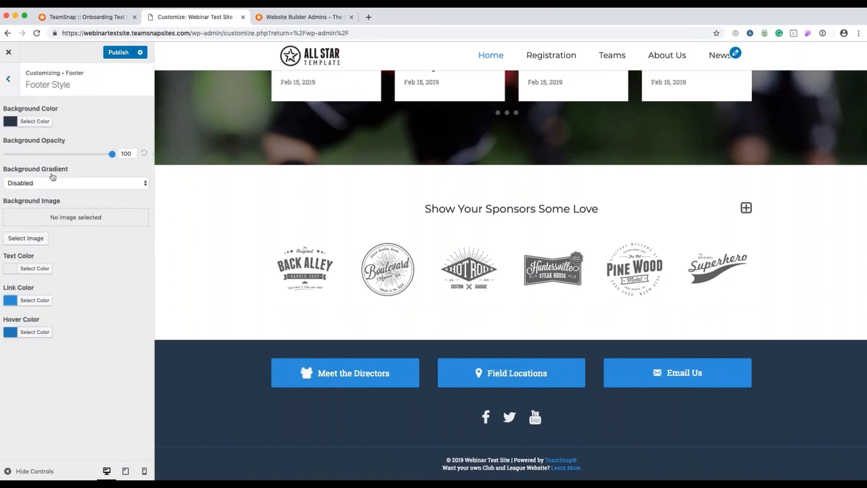
{"action": "left_click", "coordinate": [9, 80]}
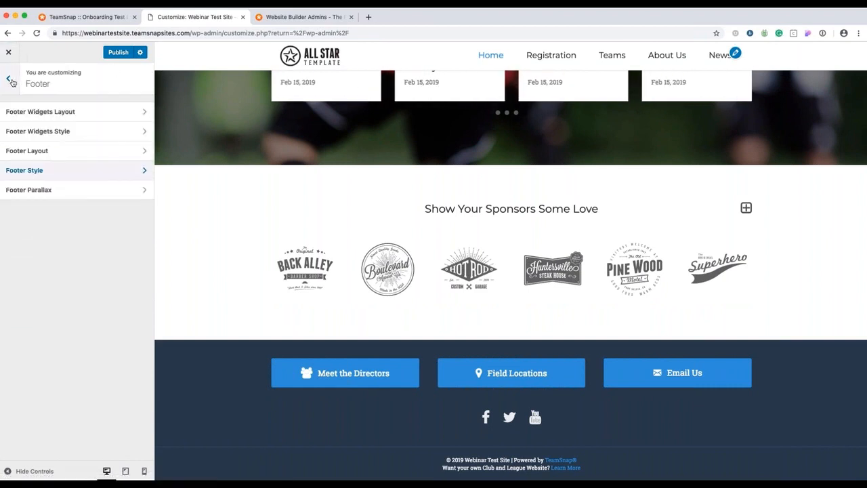
{"action": "left_click", "coordinate": [9, 80]}
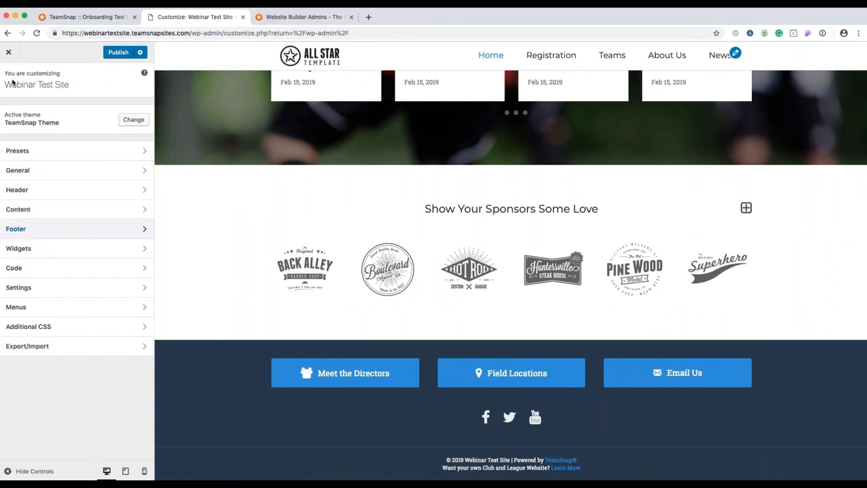
Step: Check the available publishing actions and publish the customizer changes
{"action": "left_click", "coordinate": [140, 53]}
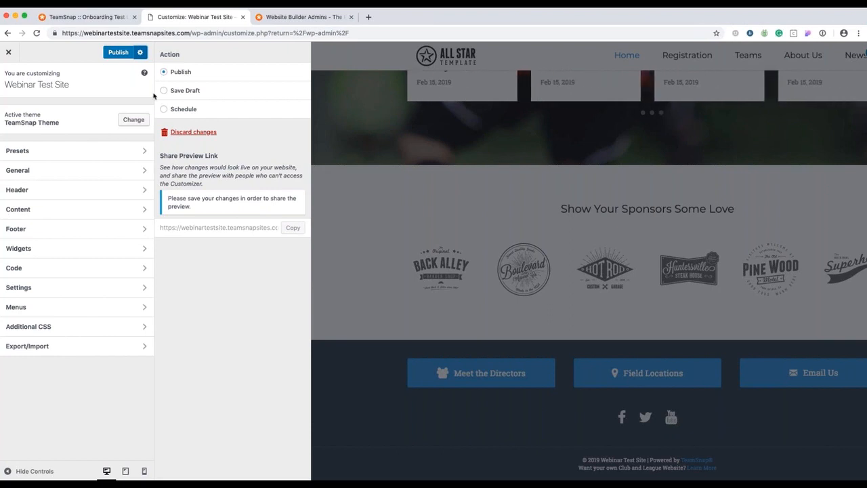
{"action": "left_click", "coordinate": [115, 52]}
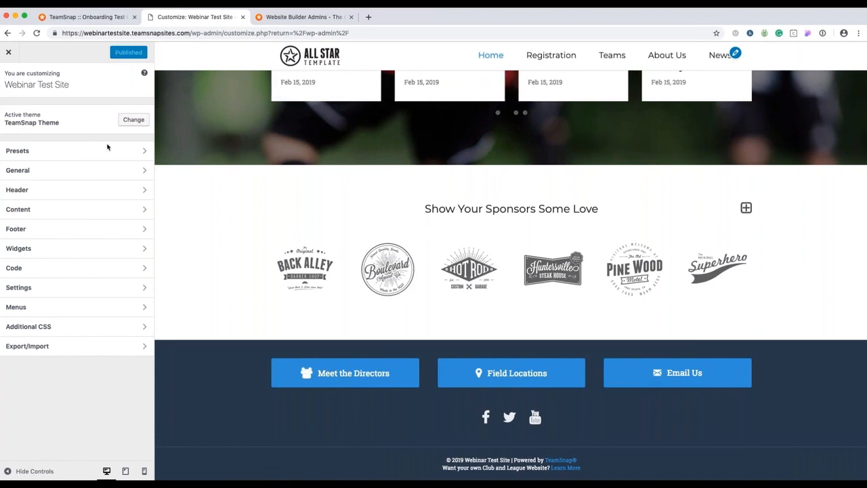
Step: Review the Site Identity settings, covering the site title, tagline and site icon, and return to the customizer's main list
{"action": "left_click", "coordinate": [107, 289]}
{"action": "left_click", "coordinate": [79, 115]}
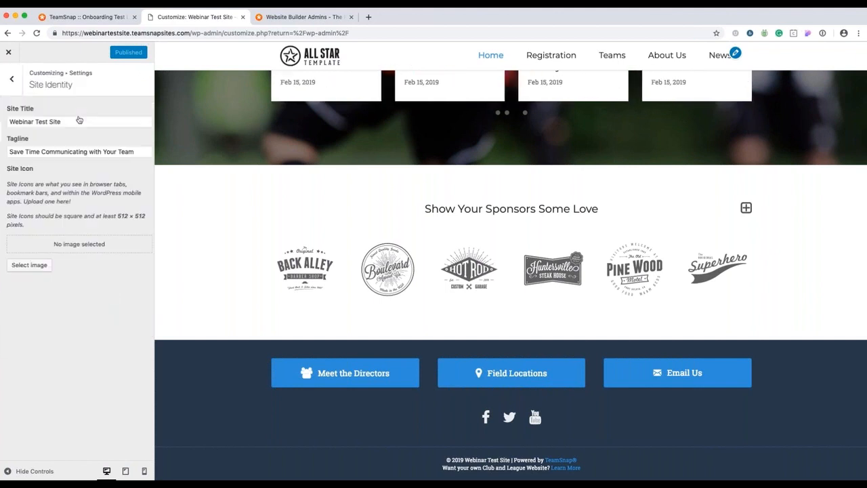
{"action": "scroll", "coordinate": [337, 202], "scroll_direction": "up", "scroll_amount": 10}
{"action": "scroll", "coordinate": [335, 202], "scroll_direction": "up", "scroll_amount": 4}
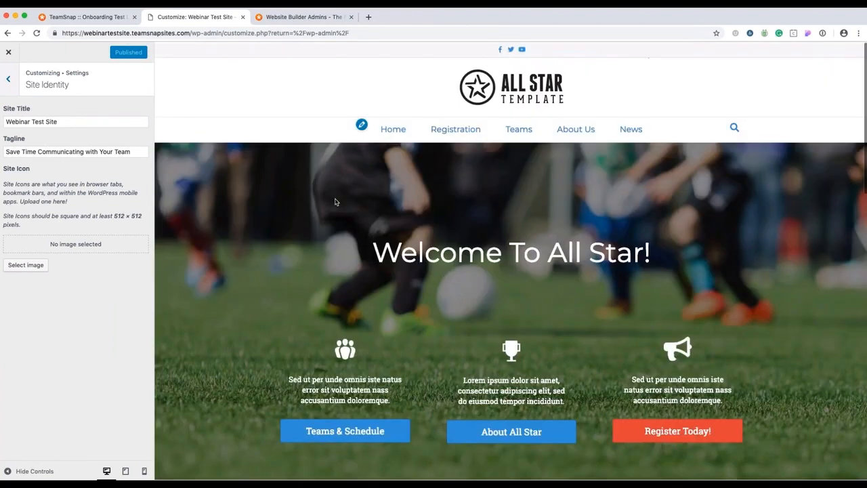
{"action": "left_click_drag", "start_coordinate": [71, 121], "coordinate": [5, 125]}
{"action": "triple_click", "coordinate": [86, 151]}
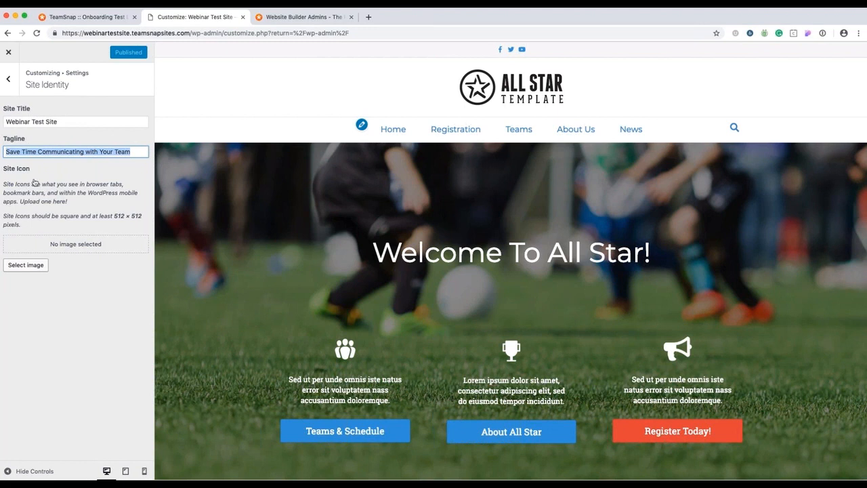
{"action": "left_click_drag", "start_coordinate": [36, 170], "coordinate": [4, 170]}
{"action": "left_click_drag", "start_coordinate": [153, 14], "coordinate": [175, 39]}
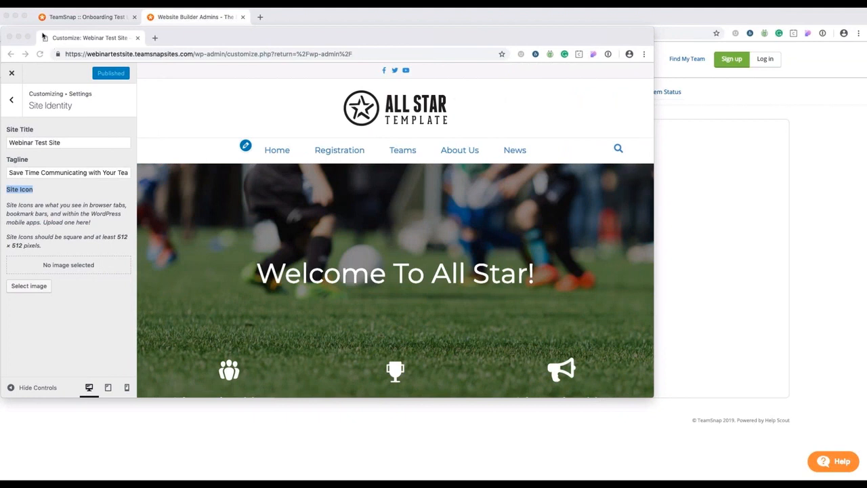
{"action": "left_click_drag", "start_coordinate": [71, 40], "coordinate": [142, 14]}
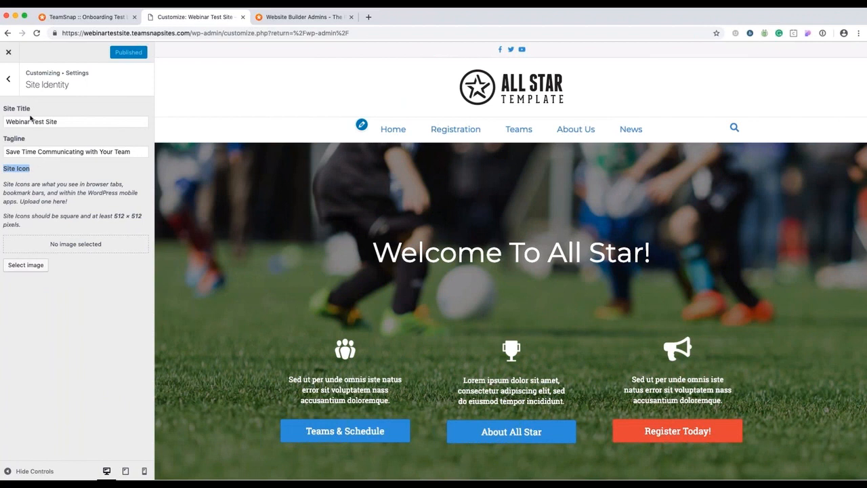
{"action": "left_click", "coordinate": [17, 90]}
{"action": "left_click", "coordinate": [16, 90]}
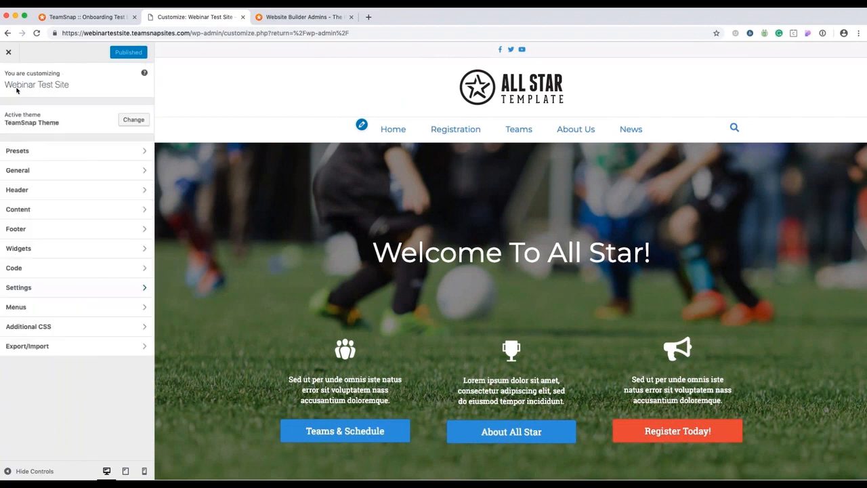
Step: Add the existing About Us page as a new item in the Main Menu
{"action": "left_click", "coordinate": [29, 314]}
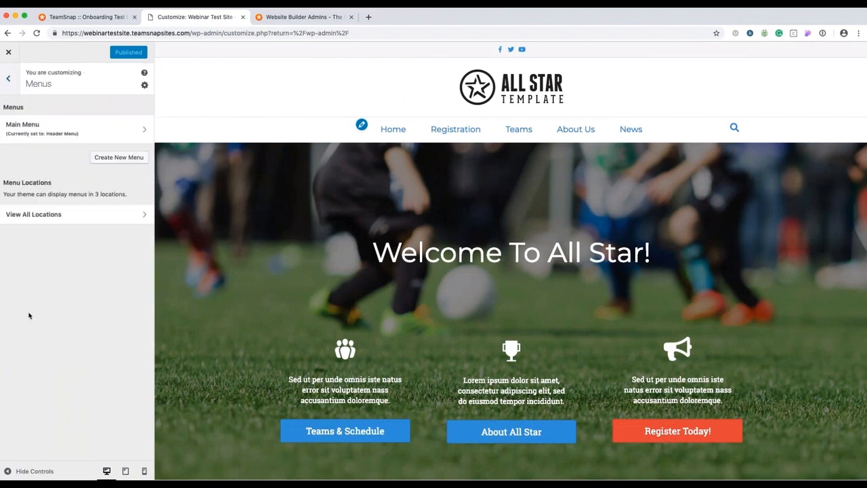
{"action": "scroll", "coordinate": [393, 164], "scroll_direction": "down", "scroll_amount": 1}
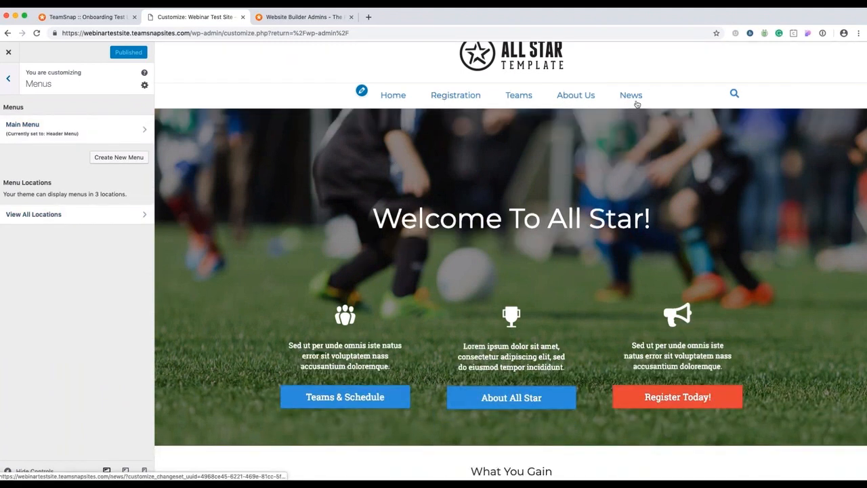
{"action": "left_click", "coordinate": [88, 142]}
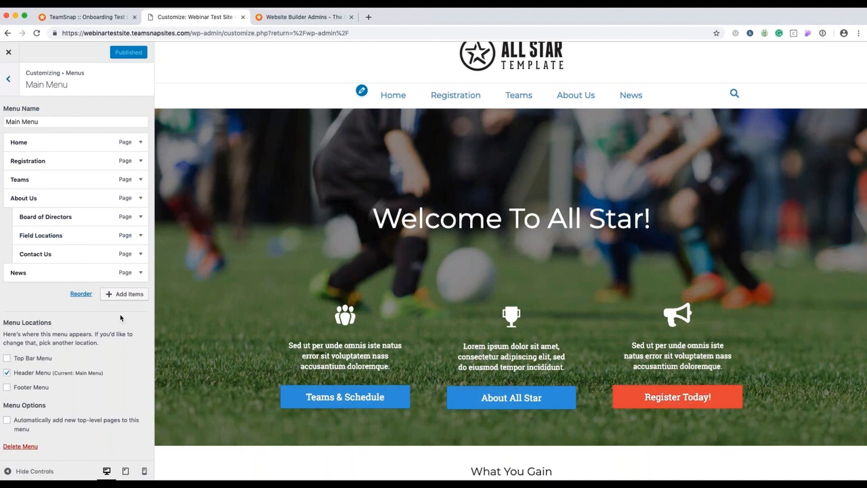
{"action": "left_click", "coordinate": [124, 293]}
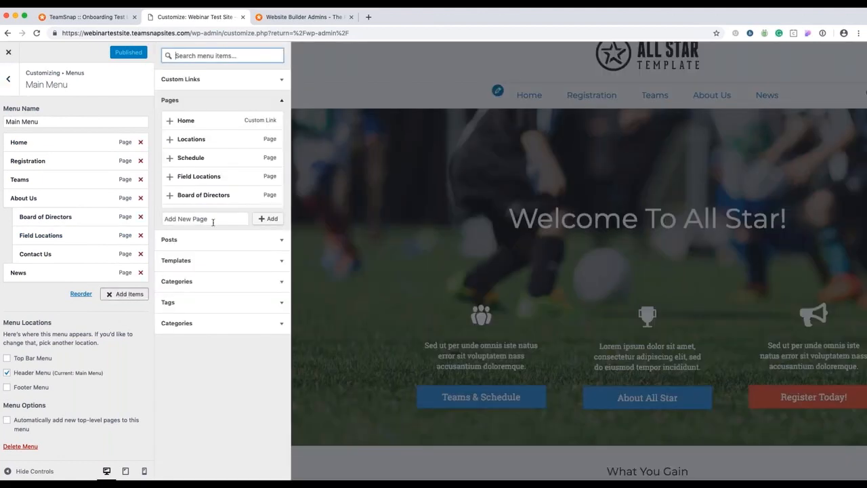
{"action": "scroll", "coordinate": [238, 169], "scroll_direction": "down", "scroll_amount": 3}
{"action": "scroll", "coordinate": [238, 167], "scroll_direction": "up", "scroll_amount": 3}
{"action": "scroll", "coordinate": [239, 167], "scroll_direction": "down", "scroll_amount": 3}
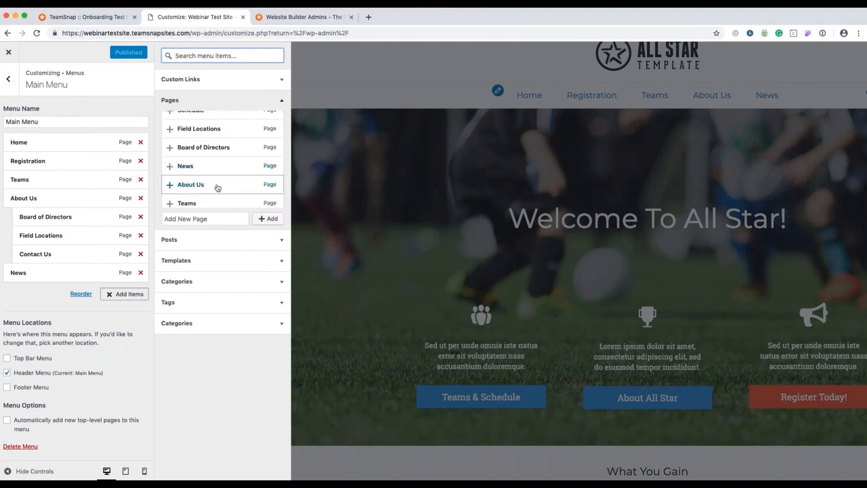
{"action": "left_click", "coordinate": [218, 186]}
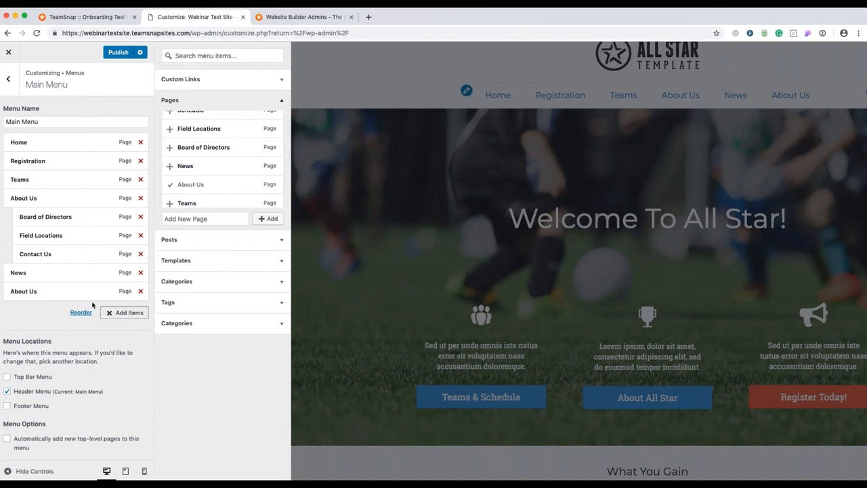
Step: Nest the newly added About Us item beneath News, and remove that item from the Main Menu
{"action": "left_click_drag", "start_coordinate": [40, 290], "coordinate": [48, 292]}
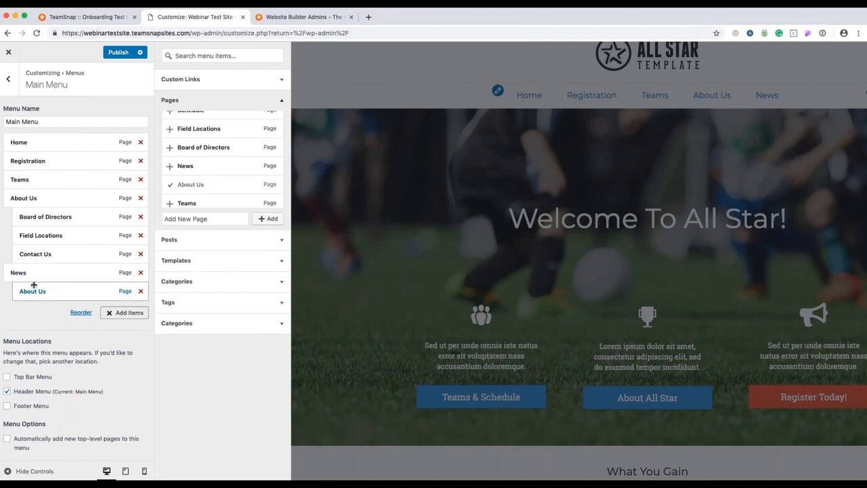
{"action": "mouse_move", "coordinate": [27, 275]}
{"action": "left_mouse_down"}
{"action": "mouse_move", "coordinate": [52, 274]}
{"action": "mouse_move", "coordinate": [36, 275]}
{"action": "left_mouse_up"}
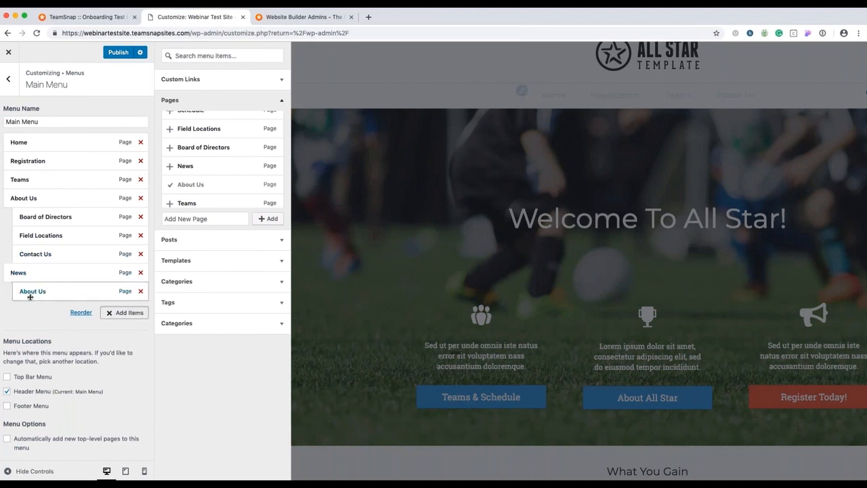
{"action": "left_click", "coordinate": [141, 291]}
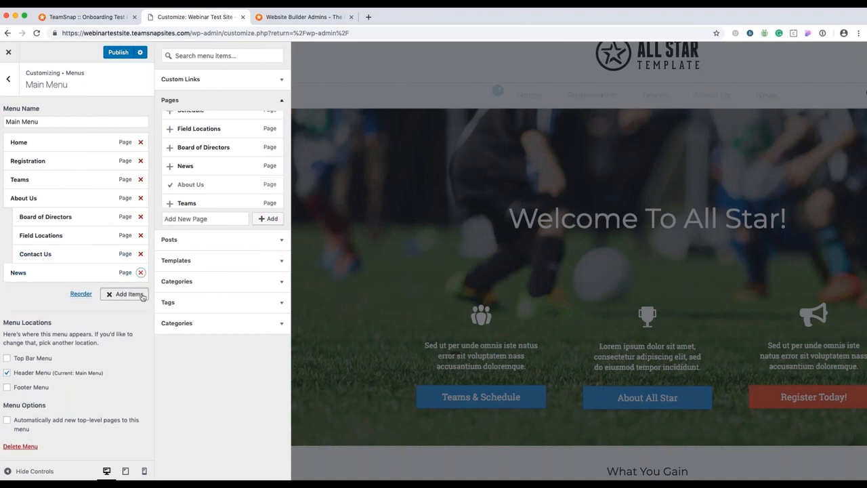
{"action": "left_click", "coordinate": [116, 296]}
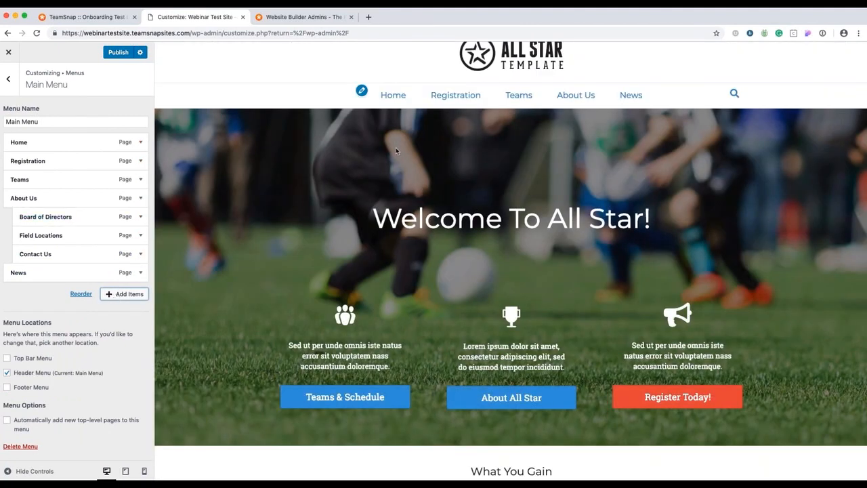
{"action": "left_click", "coordinate": [139, 293]}
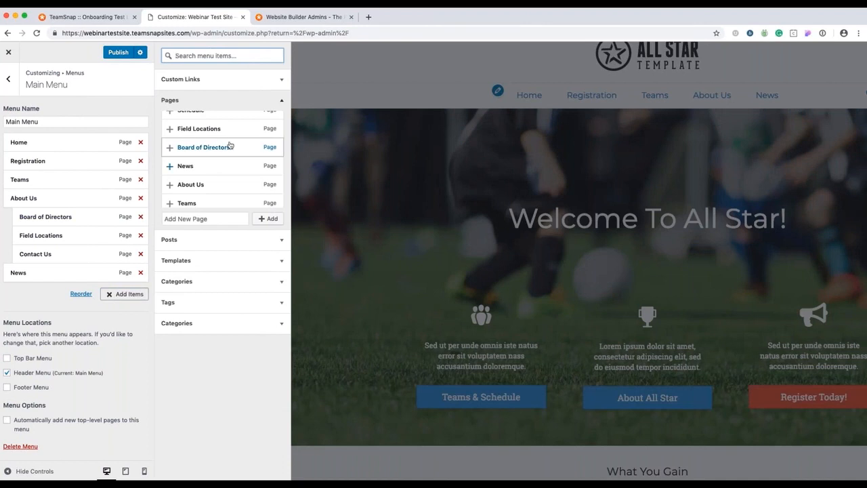
{"action": "left_click", "coordinate": [197, 80]}
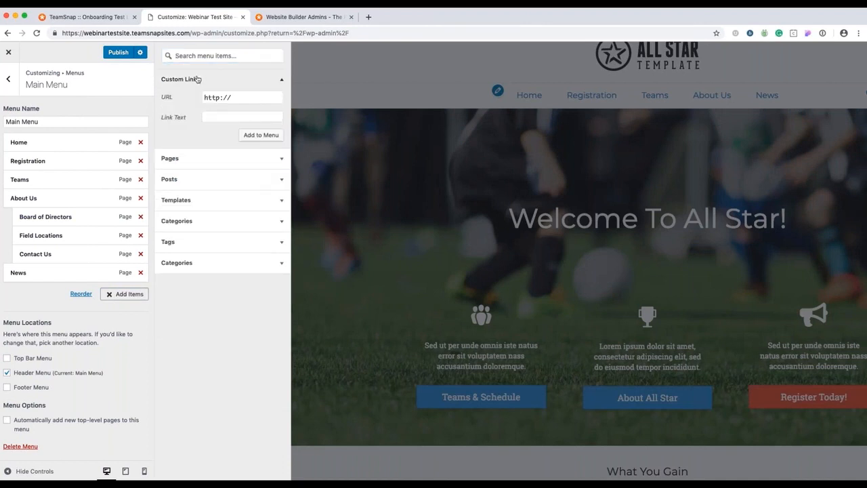
{"action": "left_click", "coordinate": [238, 98]}
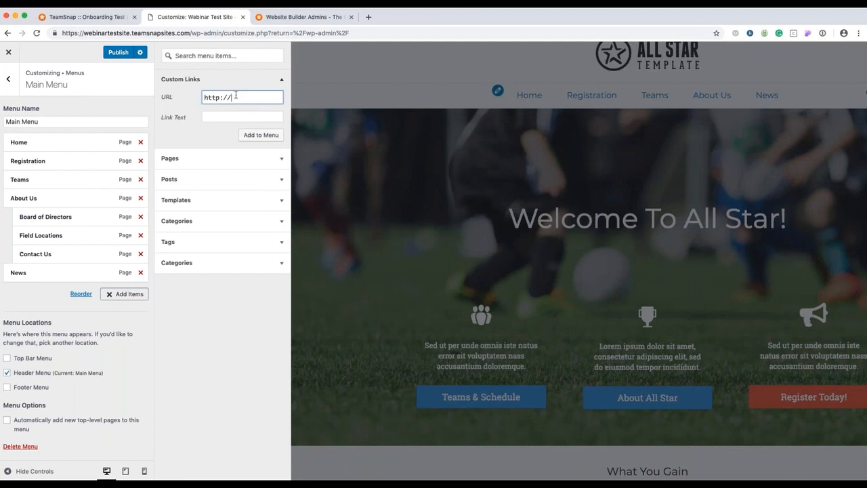
{"action": "left_click", "coordinate": [221, 117]}
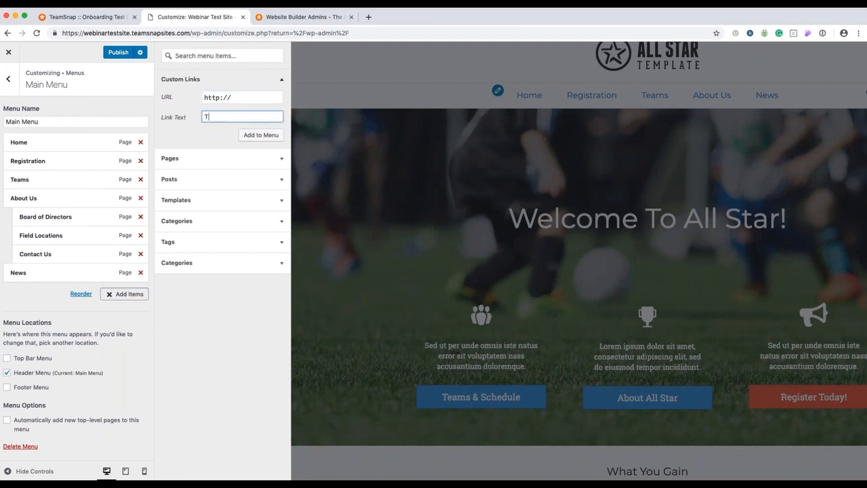
{"action": "type", "text": "TeamSnap"}
{"action": "left_click", "coordinate": [246, 98]}
{"action": "type", "text": "go.teamsnap.com"}
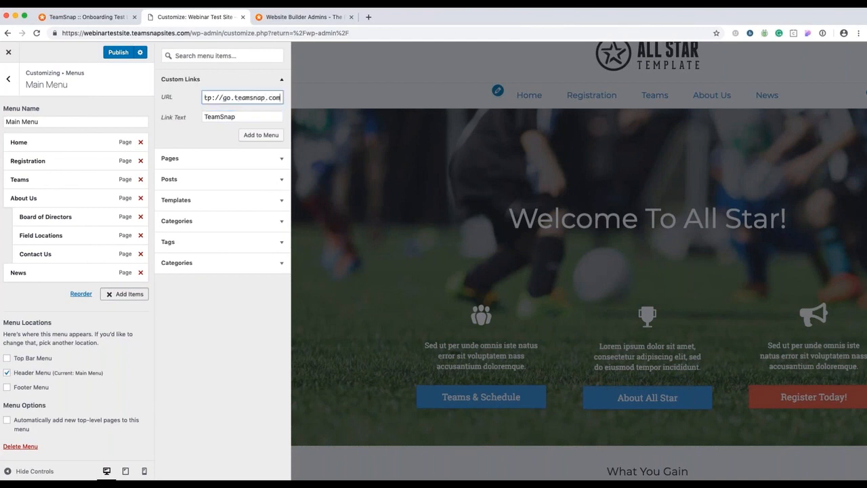
{"action": "left_click_drag", "start_coordinate": [249, 119], "coordinate": [186, 140]}
{"action": "left_click", "coordinate": [186, 141]}
{"action": "left_click", "coordinate": [255, 136]}
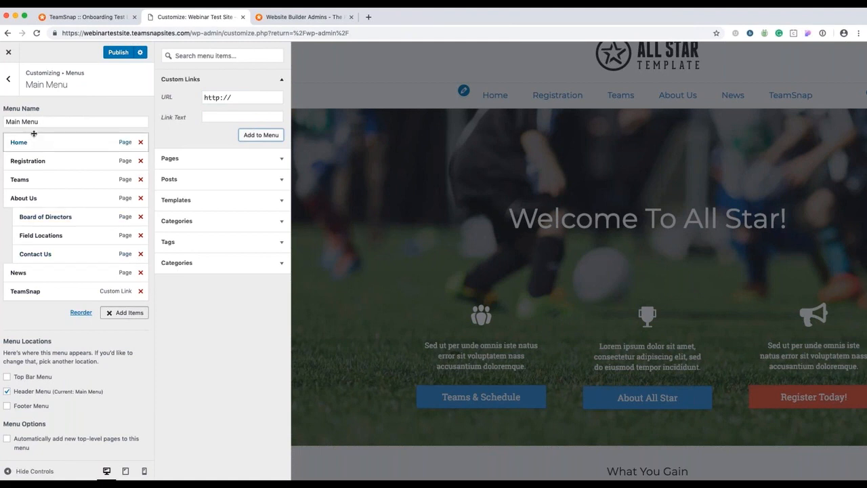
Step: Leave the Main Menu editor, publish the menu changes and return to the customizer's main list
{"action": "left_click", "coordinate": [8, 81]}
{"action": "left_click", "coordinate": [8, 80]}
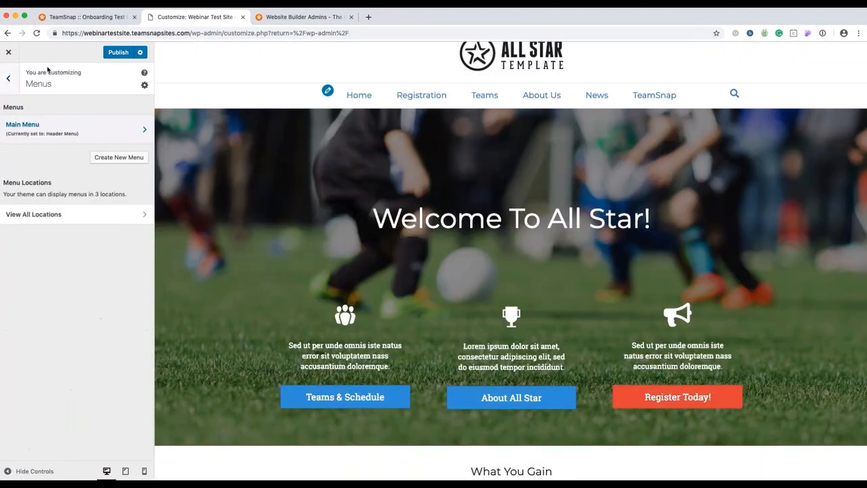
{"action": "left_click", "coordinate": [116, 56]}
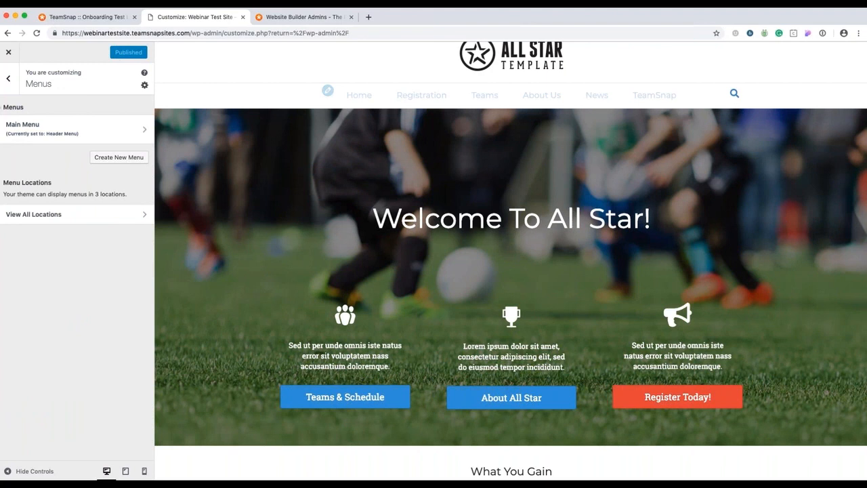
{"action": "left_click", "coordinate": [8, 78]}
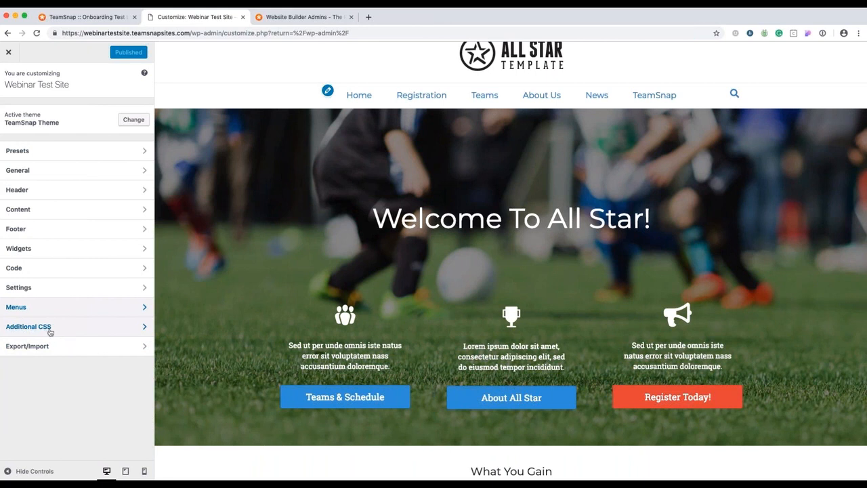
{"action": "scroll", "coordinate": [229, 247], "scroll_direction": "up", "scroll_amount": 1}
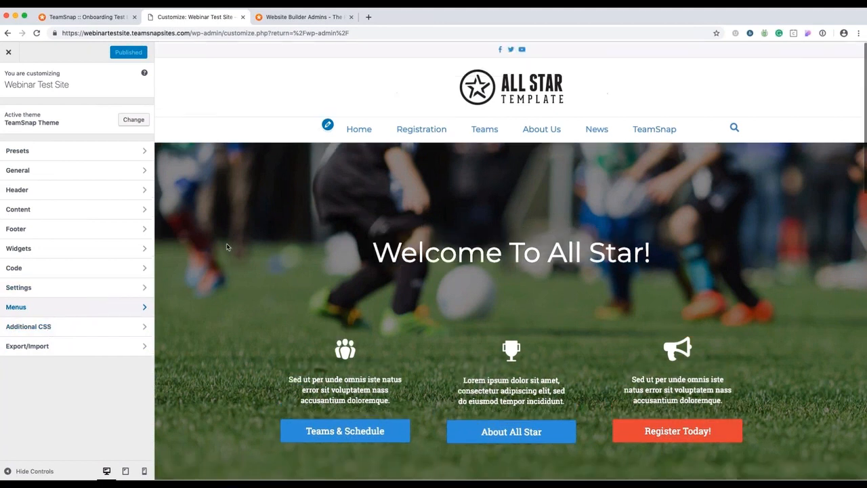
Step: Close the customizer and open the Home front page from the site's pages in the Page Builder
{"action": "left_click", "coordinate": [10, 53]}
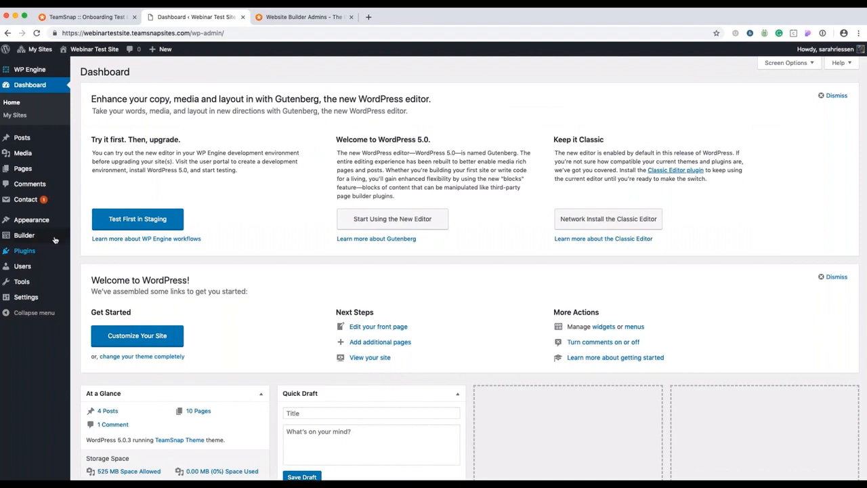
{"action": "mouse_move", "coordinate": [38, 225]}
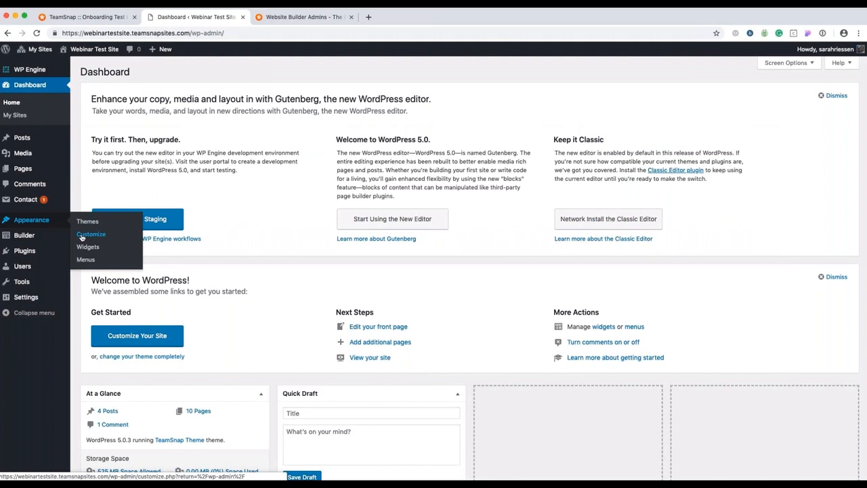
{"action": "mouse_move", "coordinate": [33, 175]}
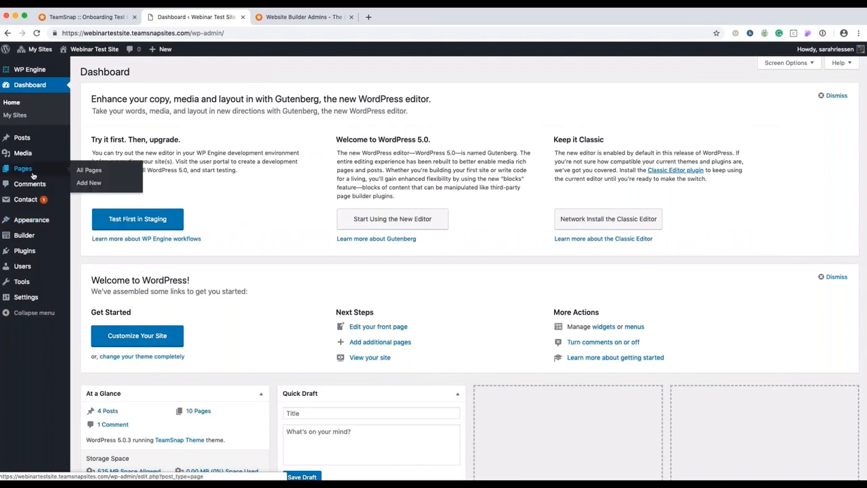
{"action": "left_click", "coordinate": [86, 172]}
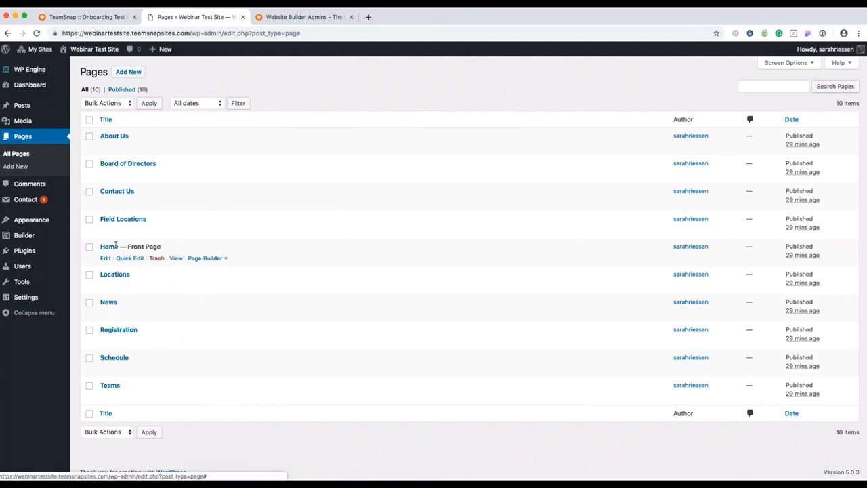
{"action": "left_click", "coordinate": [200, 260]}
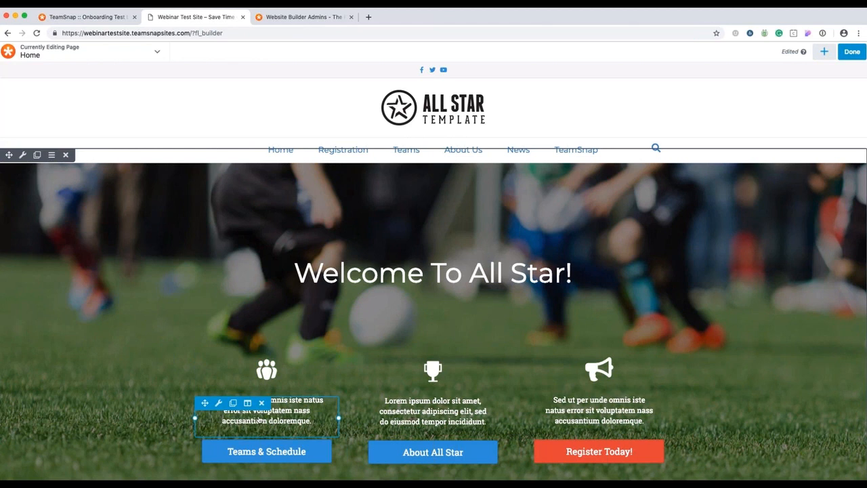
Step: Review the Standard Modules available for the Home page, from the basic ones to the TeamSnap ones
{"action": "scroll", "coordinate": [259, 420], "scroll_direction": "down", "scroll_amount": 1}
{"action": "scroll", "coordinate": [259, 420], "scroll_direction": "up", "scroll_amount": 1}
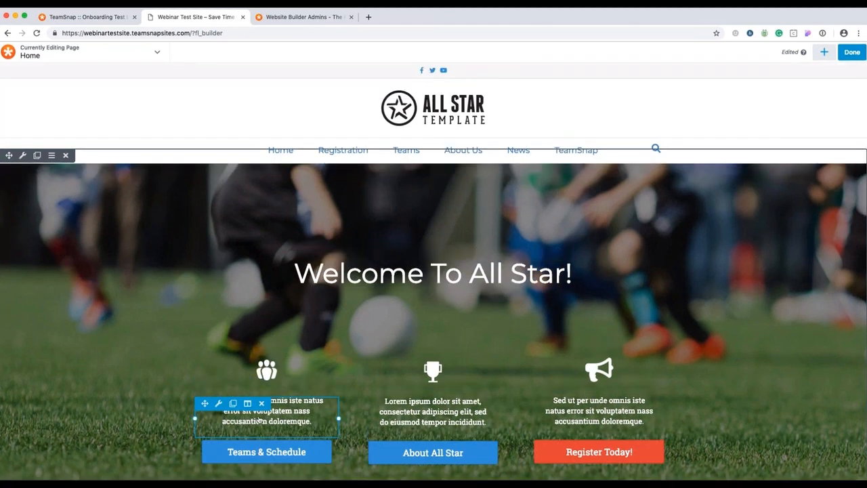
{"action": "left_click", "coordinate": [824, 51]}
{"action": "scroll", "coordinate": [816, 226], "scroll_direction": "down", "scroll_amount": 2}
{"action": "scroll", "coordinate": [817, 225], "scroll_direction": "down", "scroll_amount": 3}
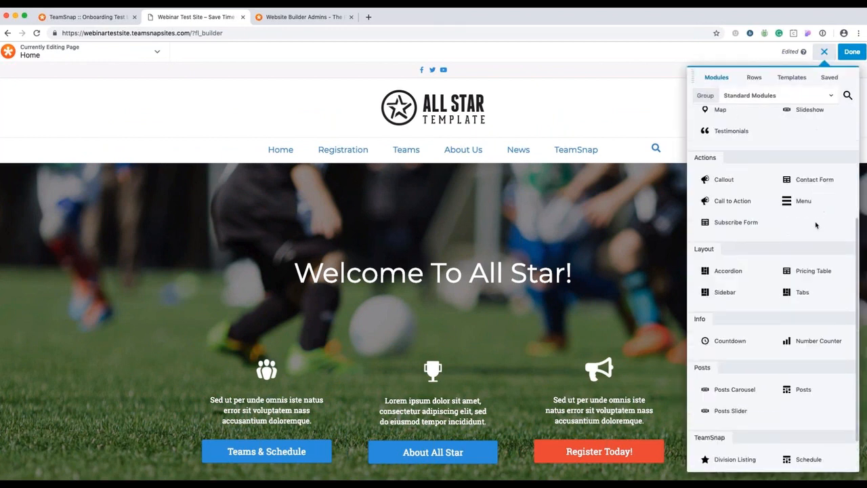
{"action": "scroll", "coordinate": [816, 222], "scroll_direction": "up", "scroll_amount": 4}
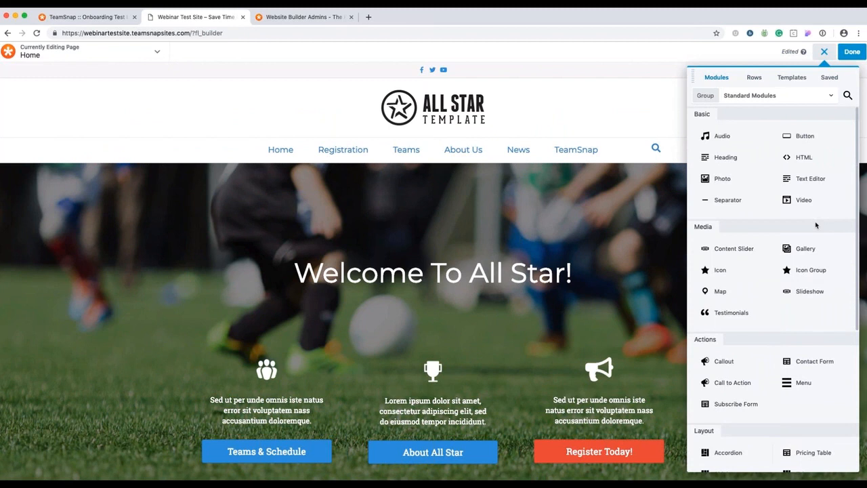
{"action": "left_click", "coordinate": [824, 52]}
Step: Examine the hero row's style settings, including colors, background parallax photo and overlay, and close them without saving
{"action": "scroll", "coordinate": [754, 232], "scroll_direction": "down", "scroll_amount": 1}
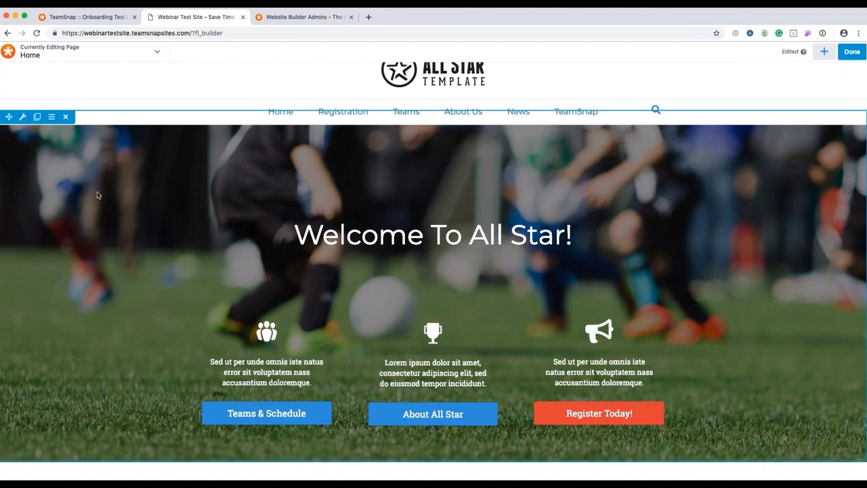
{"action": "left_click", "coordinate": [23, 117]}
{"action": "scroll", "coordinate": [461, 217], "scroll_direction": "down", "scroll_amount": 3}
{"action": "scroll", "coordinate": [460, 217], "scroll_direction": "up", "scroll_amount": 4}
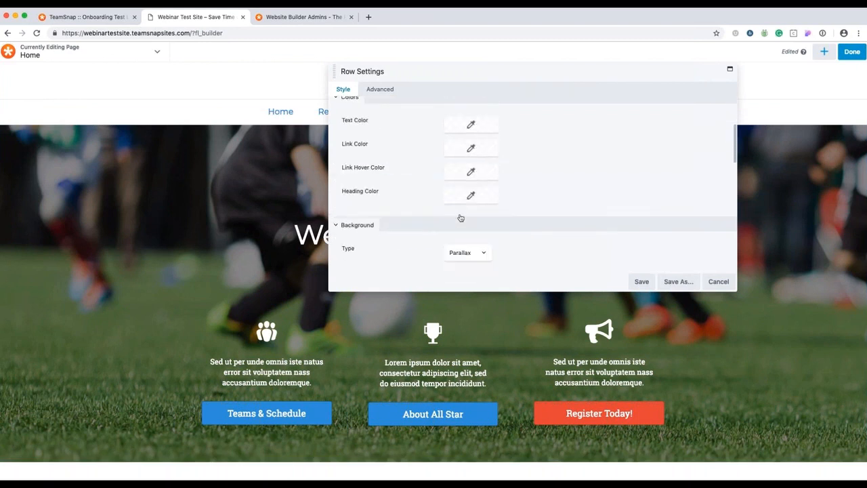
{"action": "scroll", "coordinate": [460, 218], "scroll_direction": "down", "scroll_amount": 6}
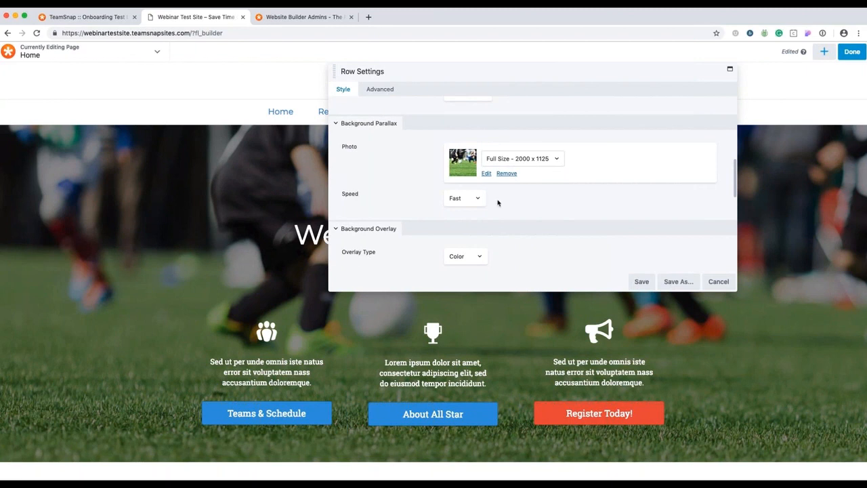
{"action": "scroll", "coordinate": [500, 224], "scroll_direction": "down", "scroll_amount": 2}
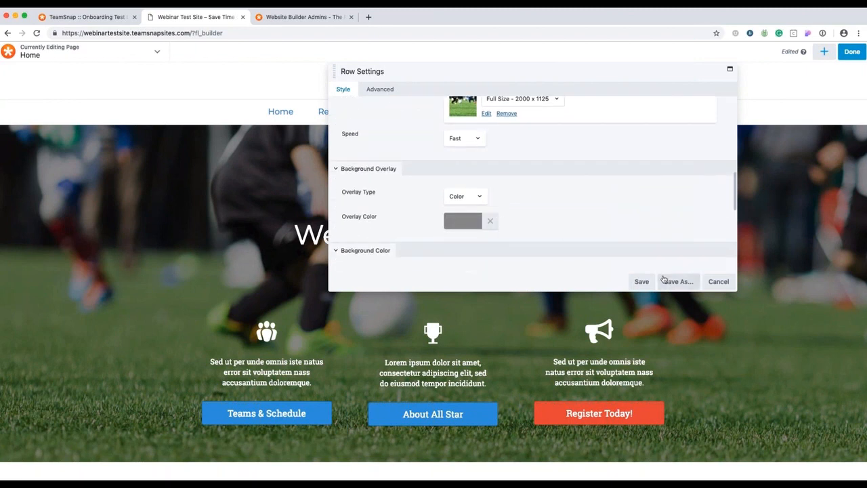
{"action": "left_click", "coordinate": [718, 282]}
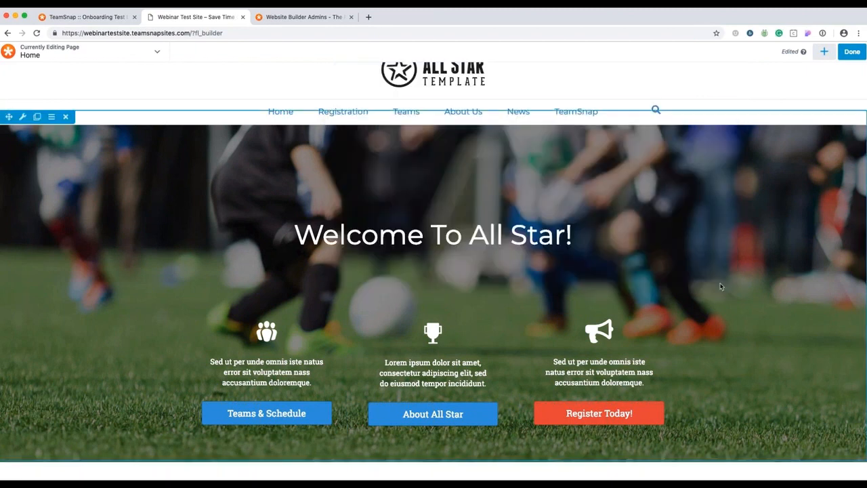
Step: Check the hero row's action options and the settings of the column holding the welcome heading, discarding any changes
{"action": "left_click", "coordinate": [52, 118]}
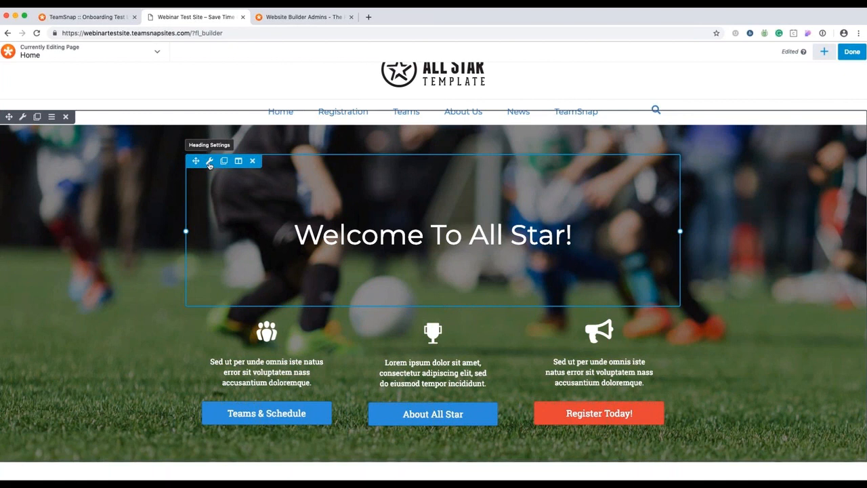
{"action": "mouse_move", "coordinate": [238, 161]}
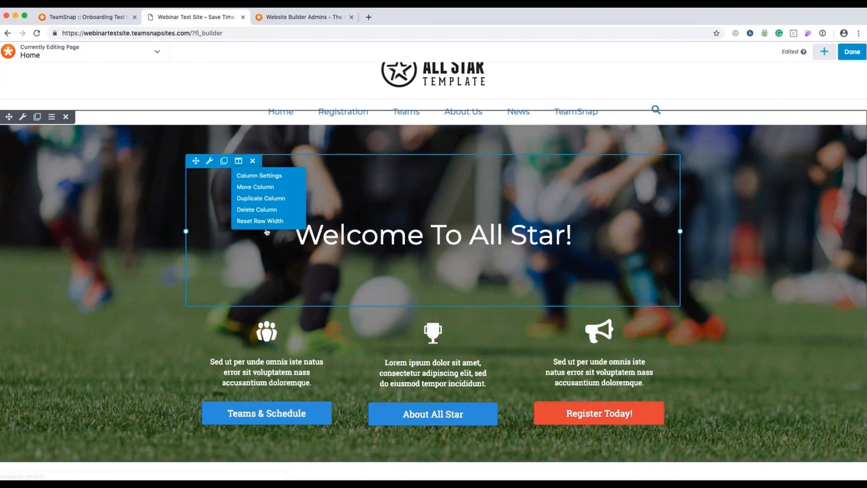
{"action": "left_click", "coordinate": [259, 175]}
{"action": "left_click", "coordinate": [718, 282]}
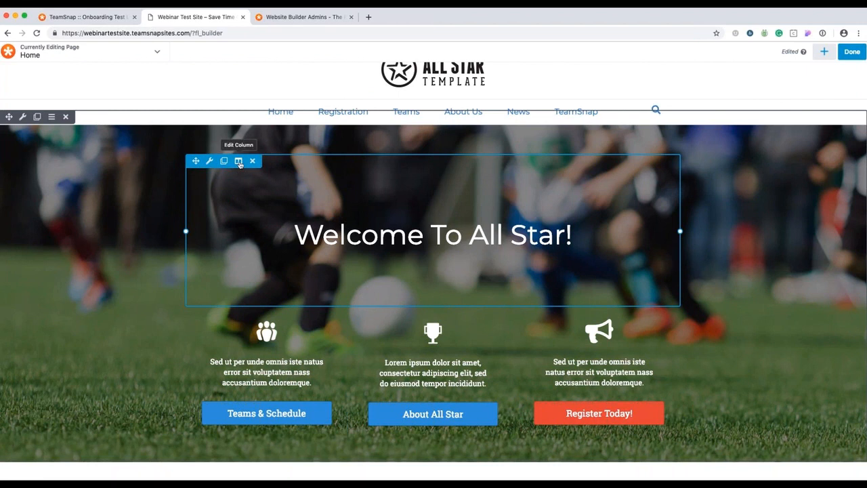
Step: Change the hero heading's text to "Welcome to My Site!", keeping the h3 tag and no link, and save it
{"action": "left_click", "coordinate": [209, 161]}
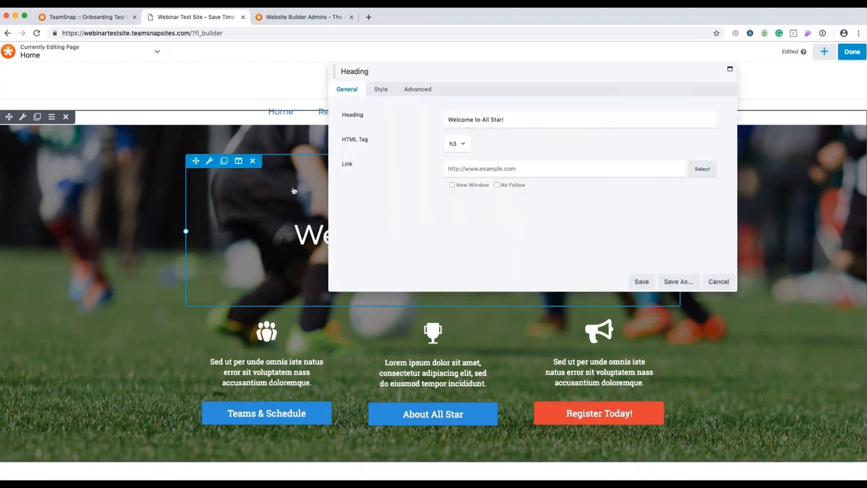
{"action": "left_click", "coordinate": [450, 144]}
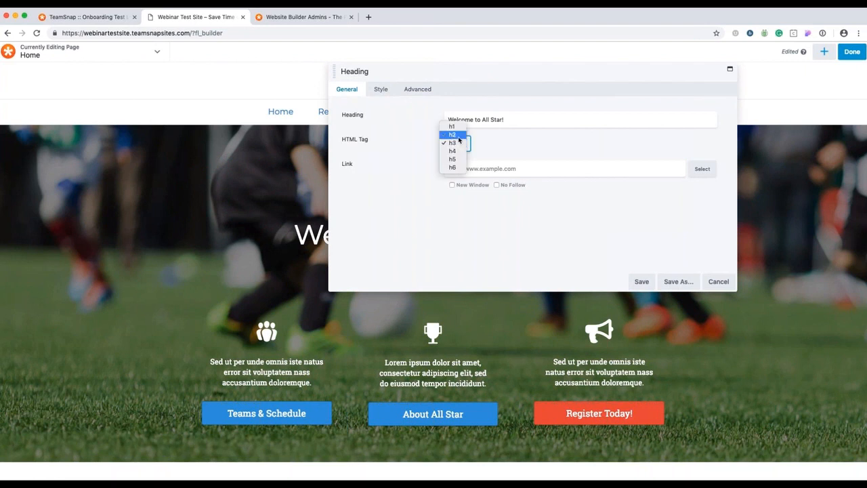
{"action": "left_click", "coordinate": [406, 148]}
{"action": "left_click_drag", "start_coordinate": [505, 119], "coordinate": [409, 123]}
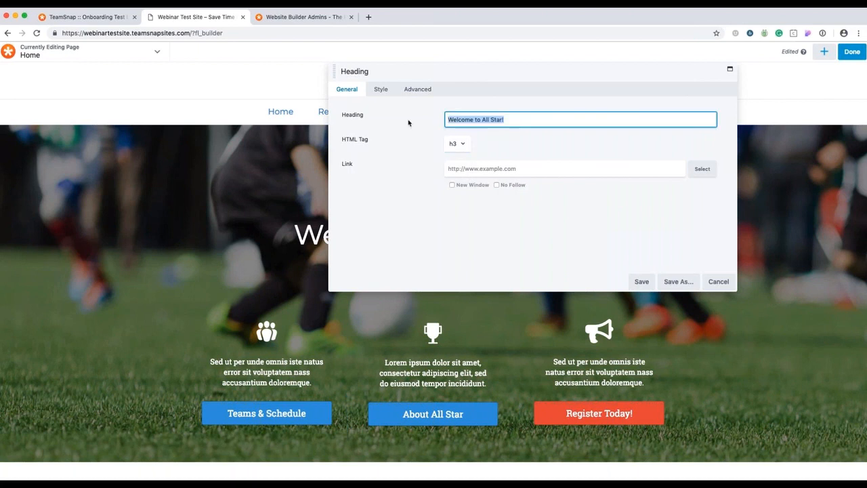
{"action": "type", "text": "Welcome to My Site!"}
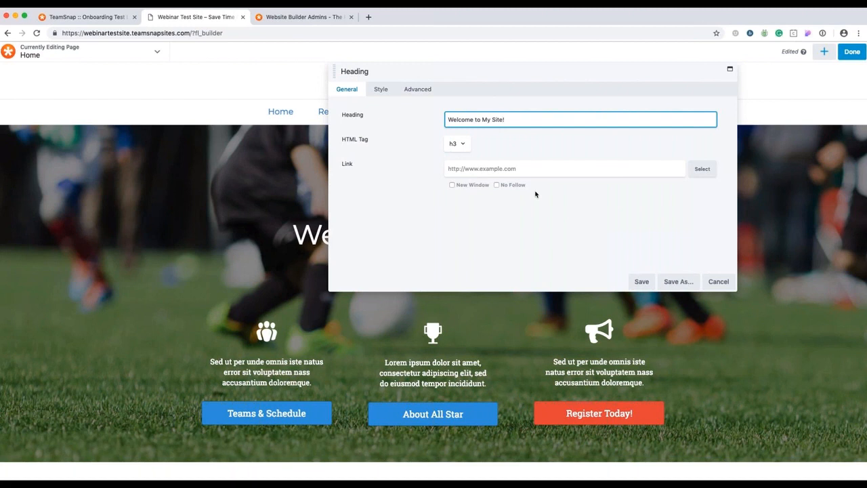
{"action": "left_click", "coordinate": [466, 172]}
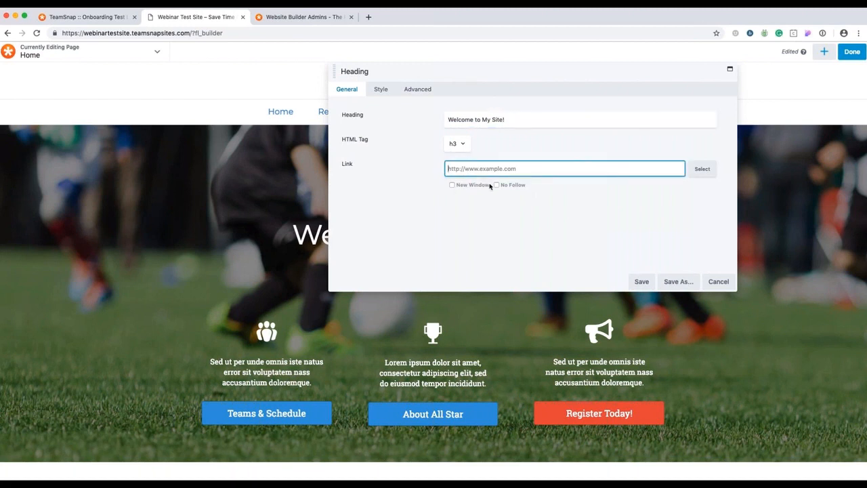
{"action": "left_click", "coordinate": [641, 281]}
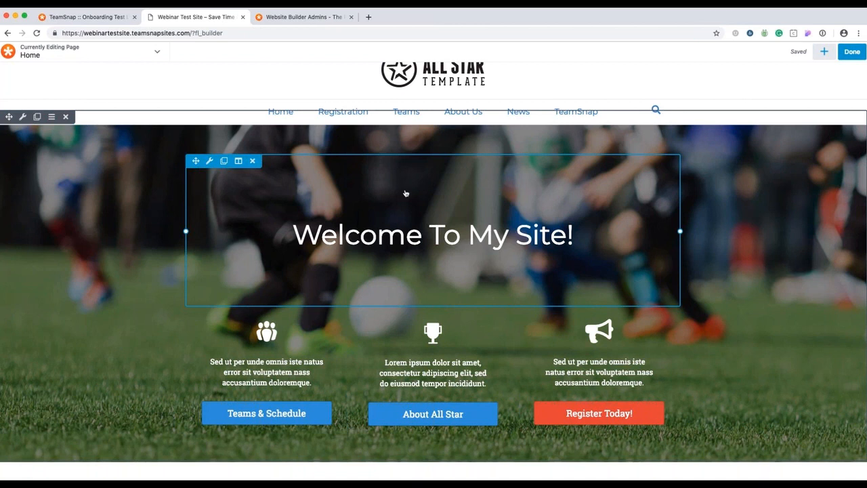
Step: Publish the Home page's changes and check the published page
{"action": "scroll", "coordinate": [461, 286], "scroll_direction": "down", "scroll_amount": 5}
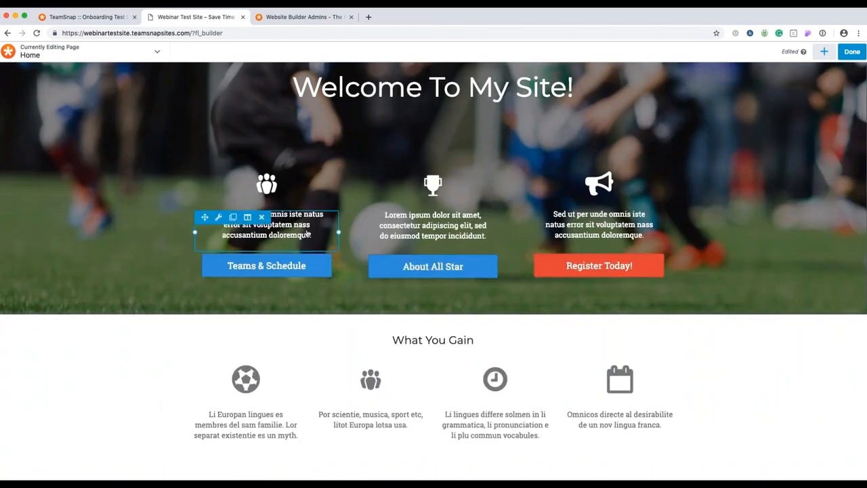
{"action": "scroll", "coordinate": [311, 185], "scroll_direction": "up", "scroll_amount": 4}
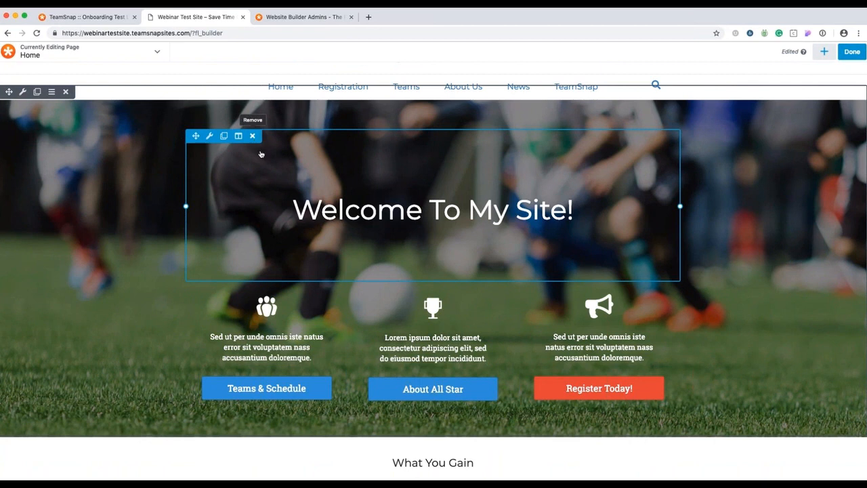
{"action": "scroll", "coordinate": [283, 186], "scroll_direction": "down", "scroll_amount": 10}
{"action": "scroll", "coordinate": [282, 186], "scroll_direction": "down", "scroll_amount": 12}
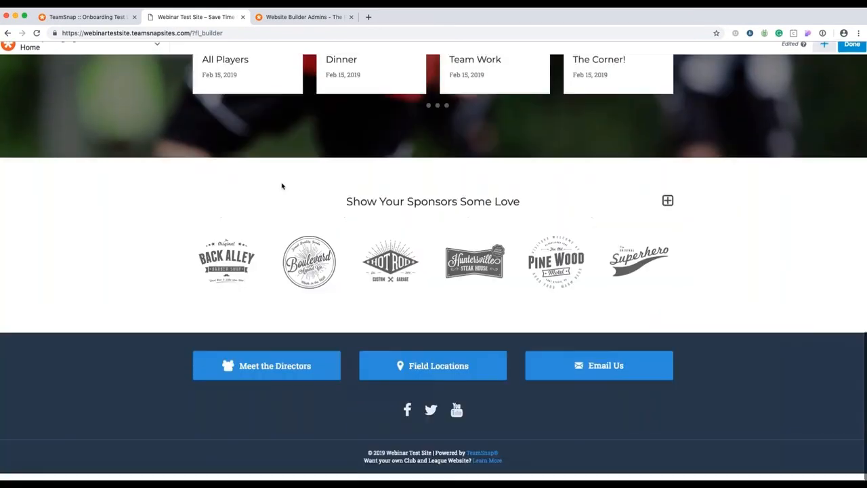
{"action": "scroll", "coordinate": [283, 187], "scroll_direction": "up", "scroll_amount": 20}
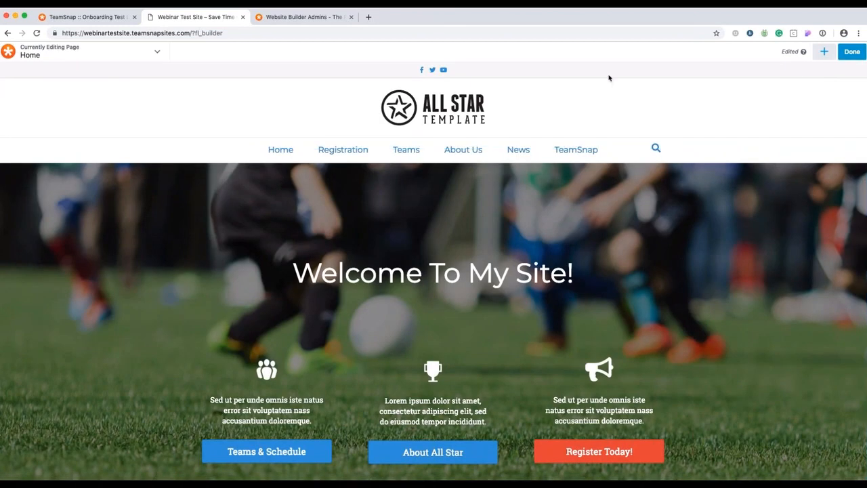
{"action": "left_click", "coordinate": [851, 52]}
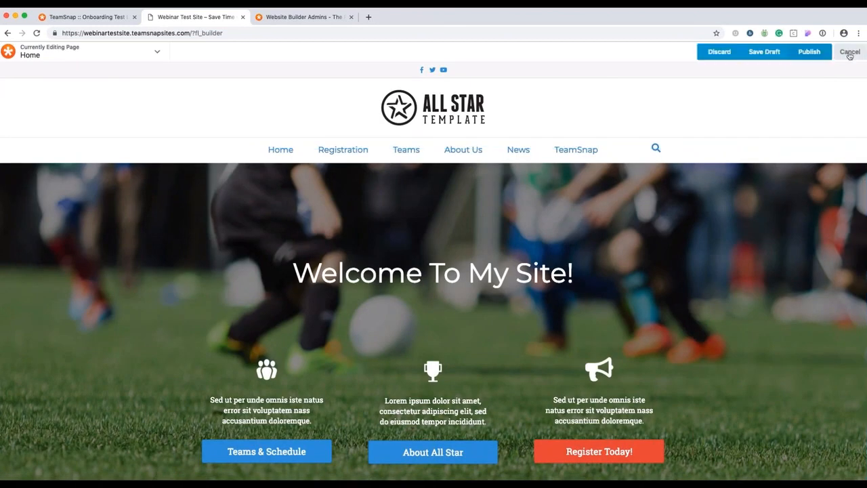
{"action": "left_click", "coordinate": [811, 53]}
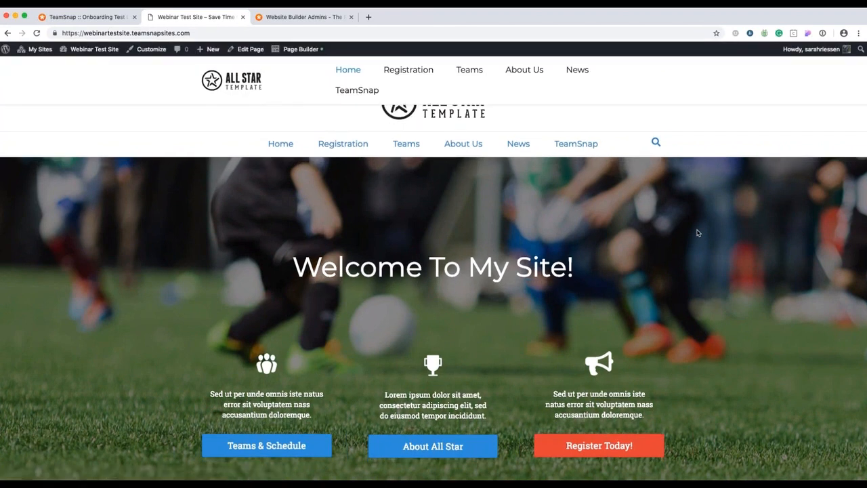
{"action": "scroll", "coordinate": [698, 234], "scroll_direction": "down", "scroll_amount": 4}
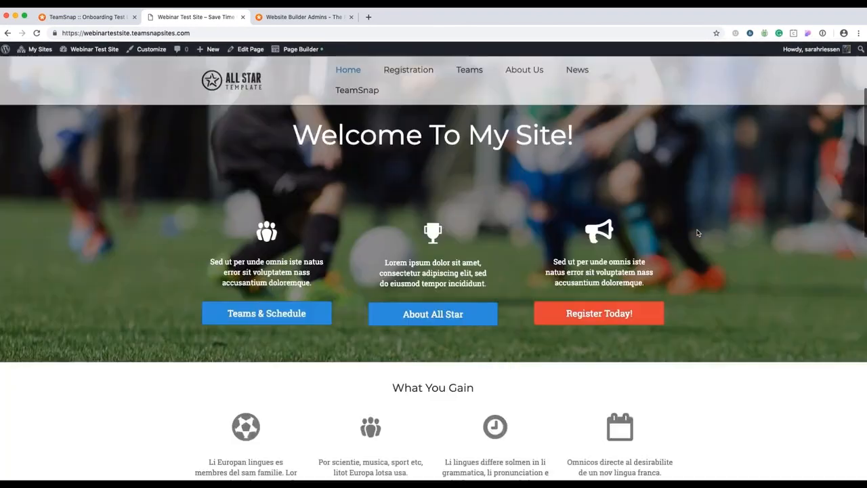
{"action": "scroll", "coordinate": [698, 233], "scroll_direction": "up", "scroll_amount": 2}
{"action": "scroll", "coordinate": [698, 233], "scroll_direction": "up", "scroll_amount": 2}
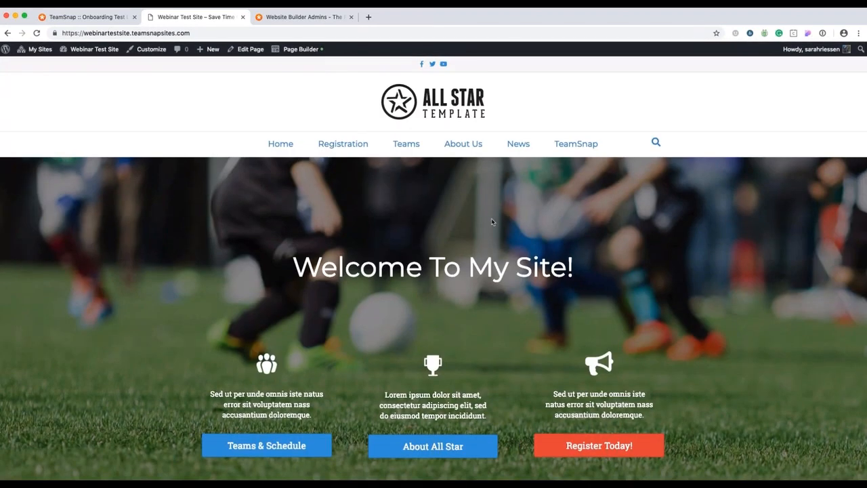
Step: Go to the site's Registration page, look over its registration overview, and open the page in the Page Builder
{"action": "left_click", "coordinate": [354, 149]}
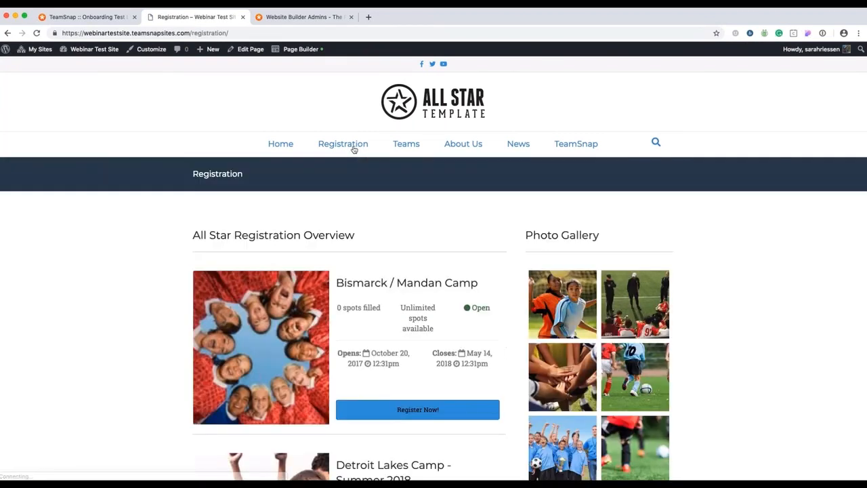
{"action": "scroll", "coordinate": [298, 347], "scroll_direction": "down", "scroll_amount": 4}
{"action": "scroll", "coordinate": [298, 346], "scroll_direction": "up", "scroll_amount": 4}
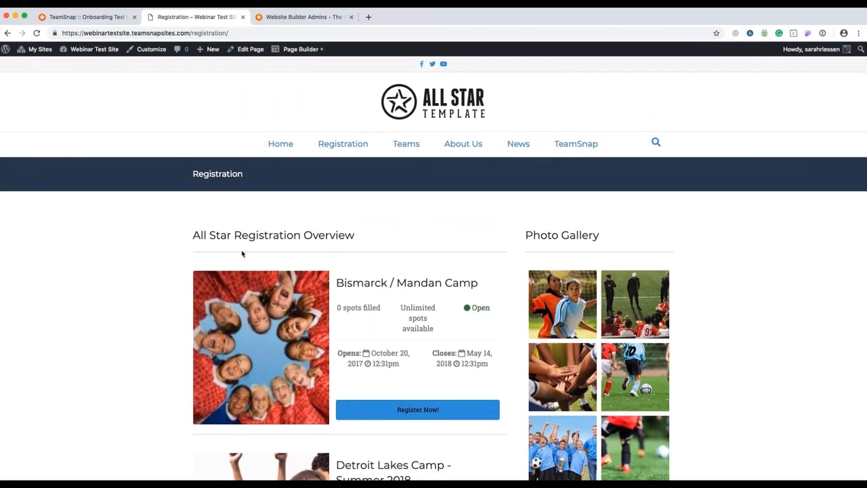
{"action": "left_click_drag", "start_coordinate": [193, 237], "coordinate": [354, 235]}
{"action": "left_click", "coordinate": [352, 236]}
{"action": "left_click", "coordinate": [305, 54]}
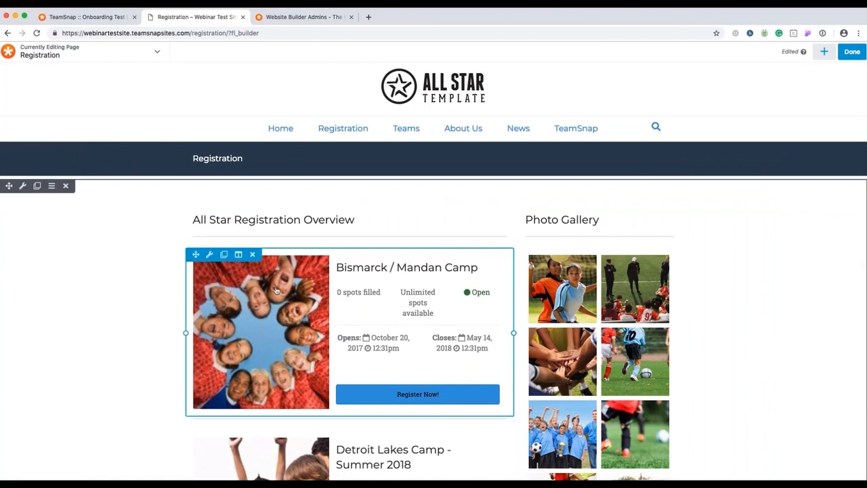
Step: Add a 1 Column row above the All Star Registration Overview heading on the Registration page
{"action": "scroll", "coordinate": [290, 356], "scroll_direction": "down", "scroll_amount": 3}
{"action": "scroll", "coordinate": [290, 352], "scroll_direction": "up", "scroll_amount": 3}
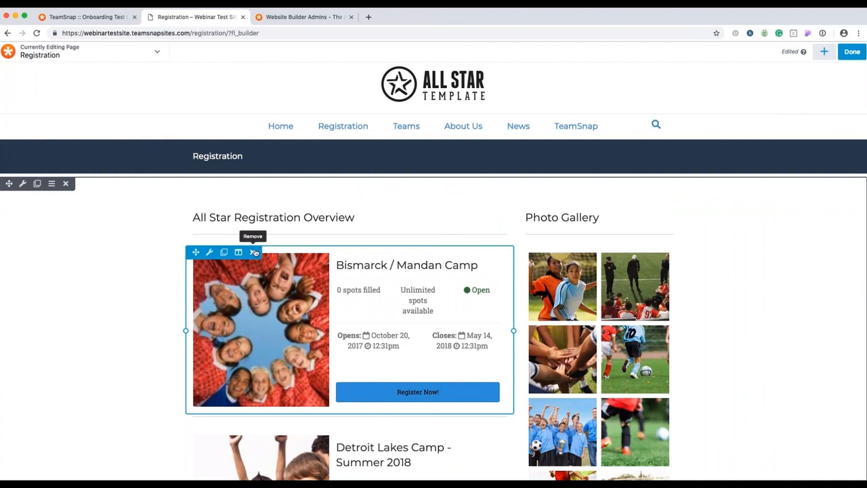
{"action": "left_click", "coordinate": [823, 53]}
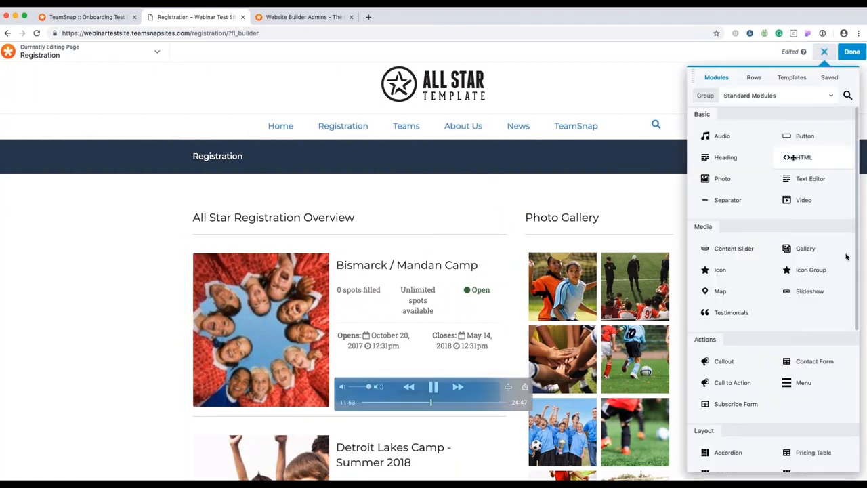
{"action": "scroll", "coordinate": [749, 311], "scroll_direction": "down", "scroll_amount": 1}
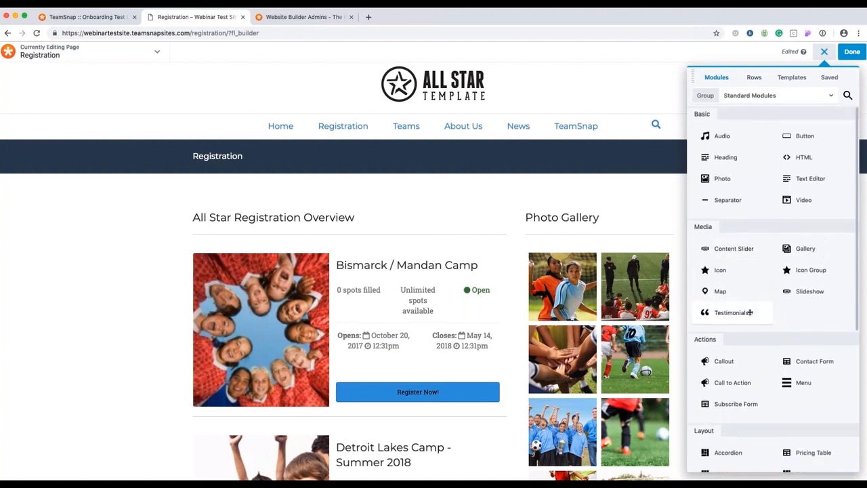
{"action": "scroll", "coordinate": [750, 305], "scroll_direction": "up", "scroll_amount": 1}
{"action": "left_click", "coordinate": [752, 78]}
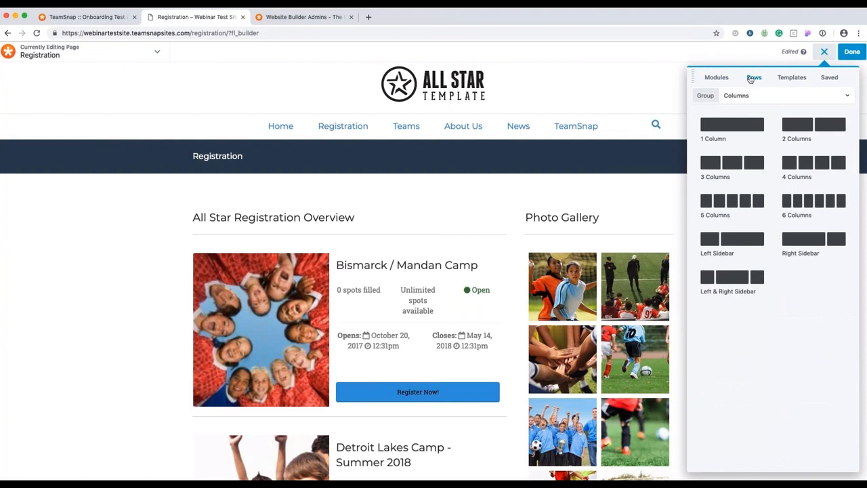
{"action": "left_click_drag", "start_coordinate": [744, 129], "coordinate": [375, 279]}
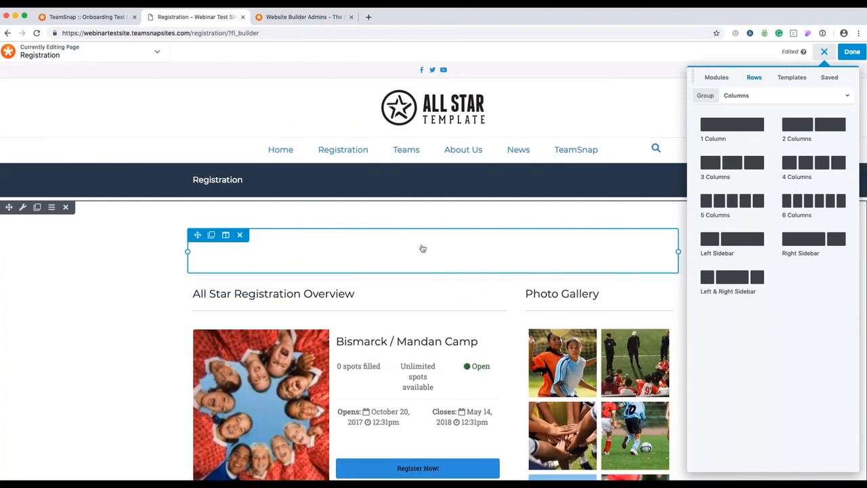
Step: Place a TeamSnap Registration module in the new empty column, using the Summer Sports Example registration form, and save it
{"action": "left_click", "coordinate": [717, 78]}
{"action": "scroll", "coordinate": [749, 284], "scroll_direction": "down", "scroll_amount": 5}
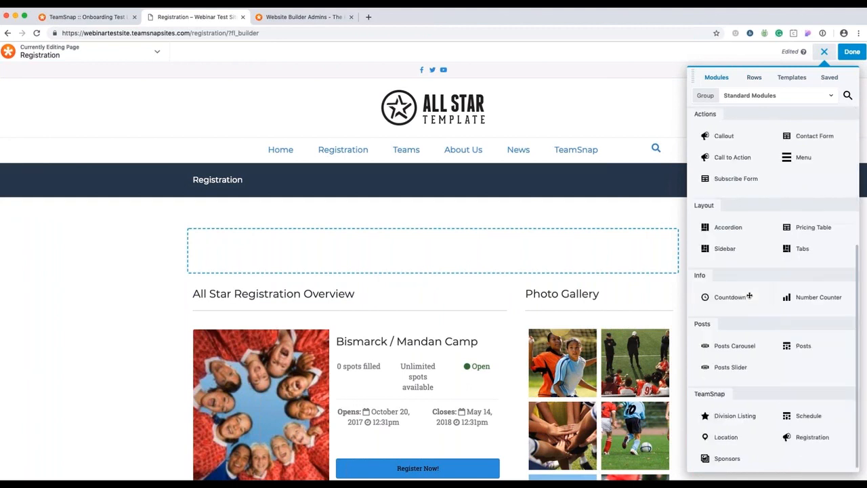
{"action": "left_click_drag", "start_coordinate": [798, 430], "coordinate": [402, 325]}
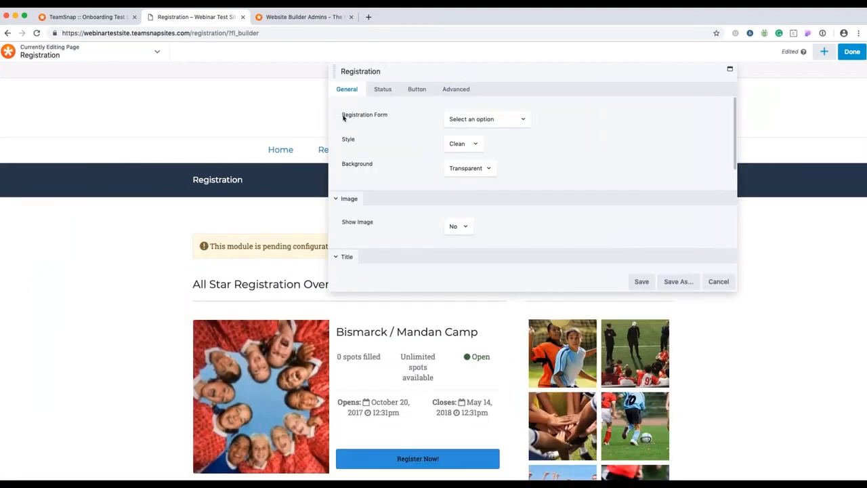
{"action": "left_click", "coordinate": [478, 119]}
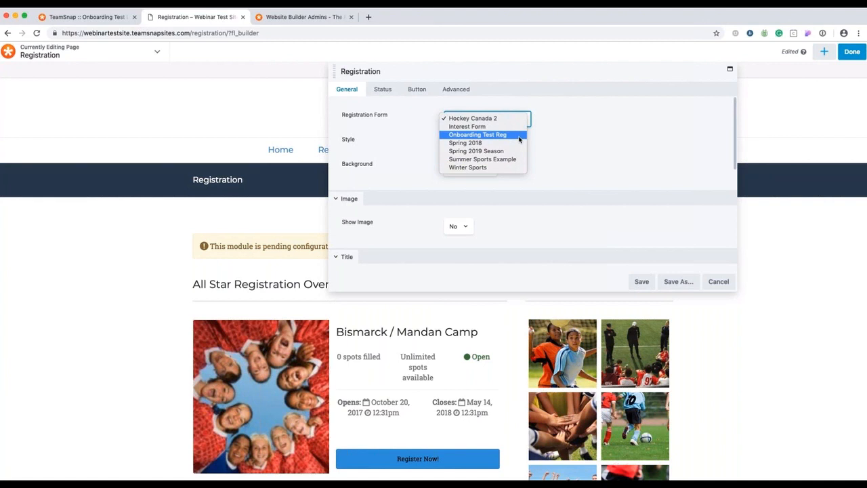
{"action": "left_click", "coordinate": [508, 159]}
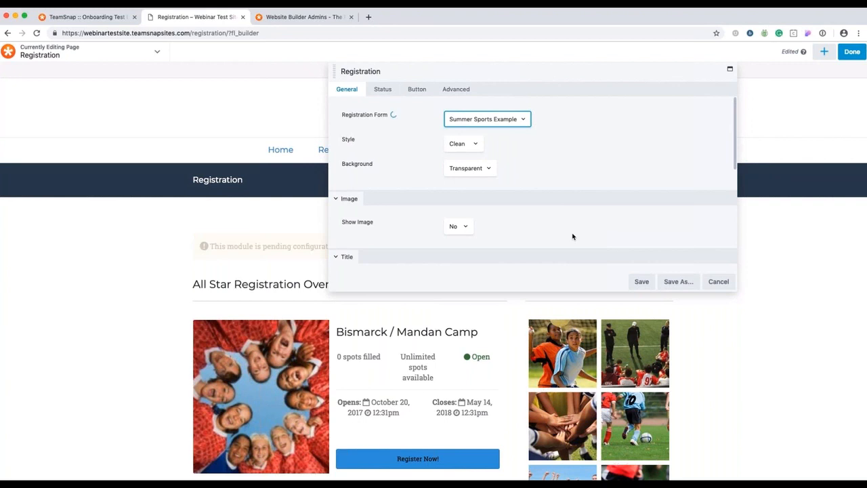
{"action": "left_click", "coordinate": [642, 283]}
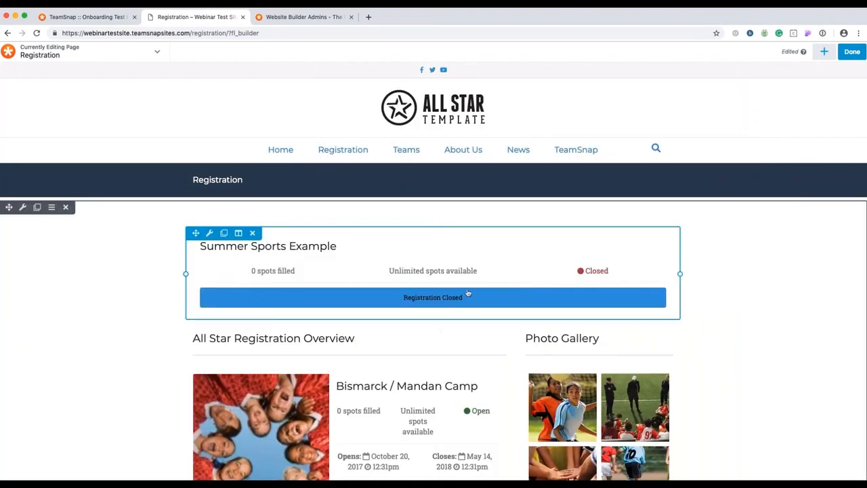
Step: Review the Summer Sports Example module's general settings, including title and description, and close them without saving
{"action": "left_click", "coordinate": [210, 232]}
{"action": "scroll", "coordinate": [411, 229], "scroll_direction": "down", "scroll_amount": 6}
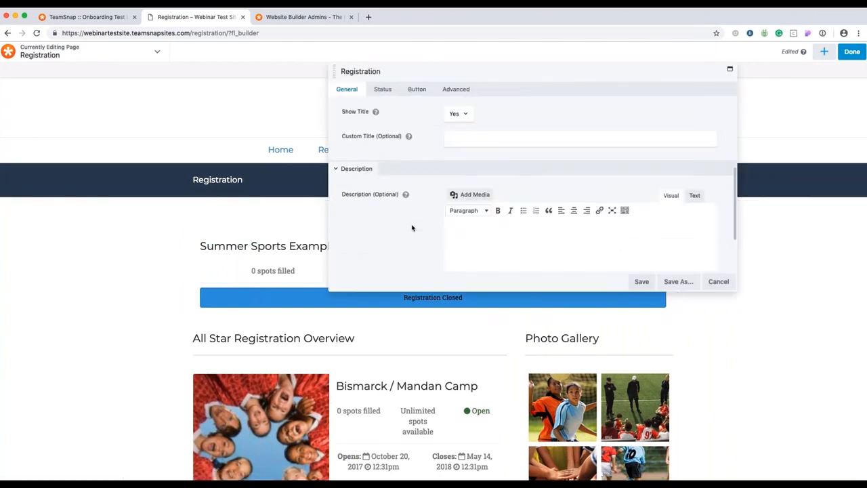
{"action": "scroll", "coordinate": [412, 228], "scroll_direction": "up", "scroll_amount": 5}
{"action": "scroll", "coordinate": [410, 226], "scroll_direction": "down", "scroll_amount": 3}
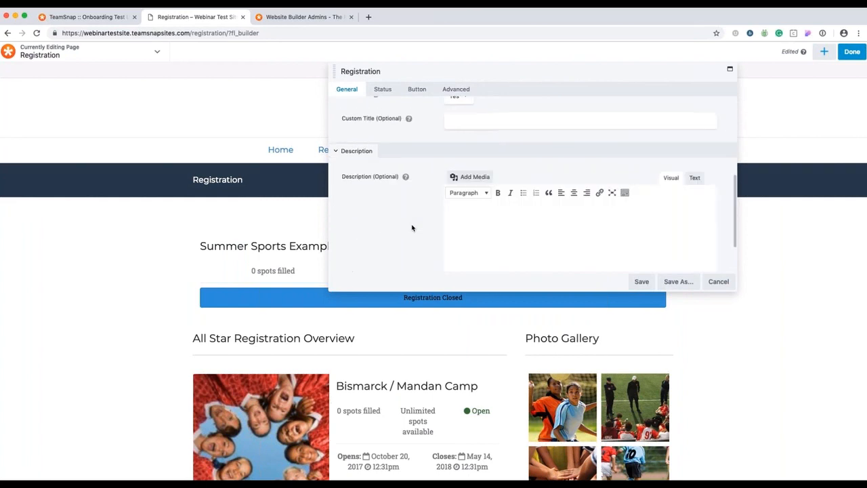
{"action": "left_click", "coordinate": [717, 281]}
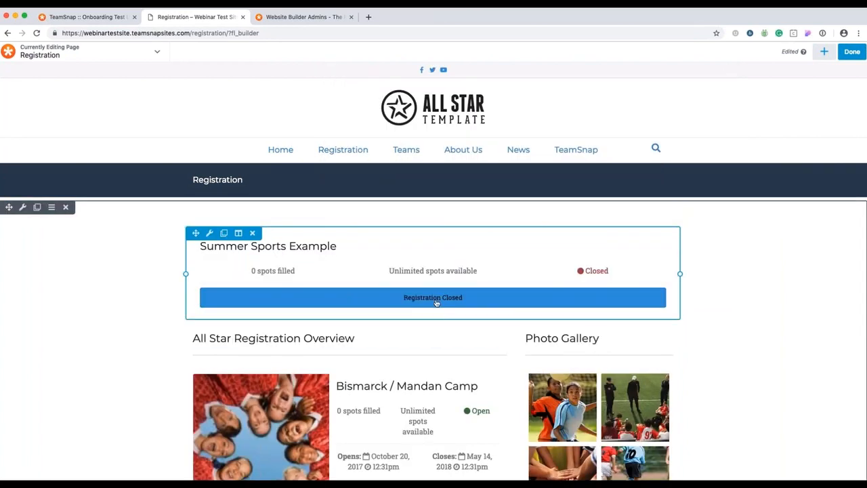
Step: Switch to the TeamSnap league dashboard and open registration for the Summer Sports Example form, with a close date of February 19, 2019
{"action": "left_click", "coordinate": [112, 17]}
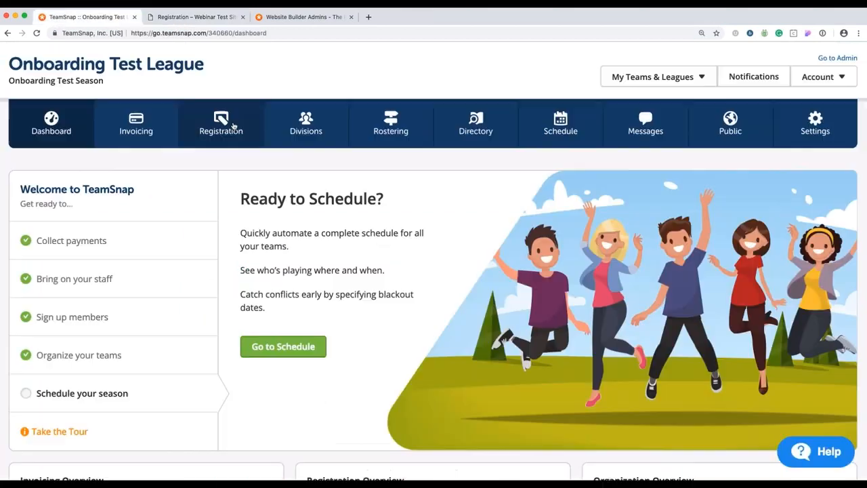
{"action": "left_click", "coordinate": [234, 126]}
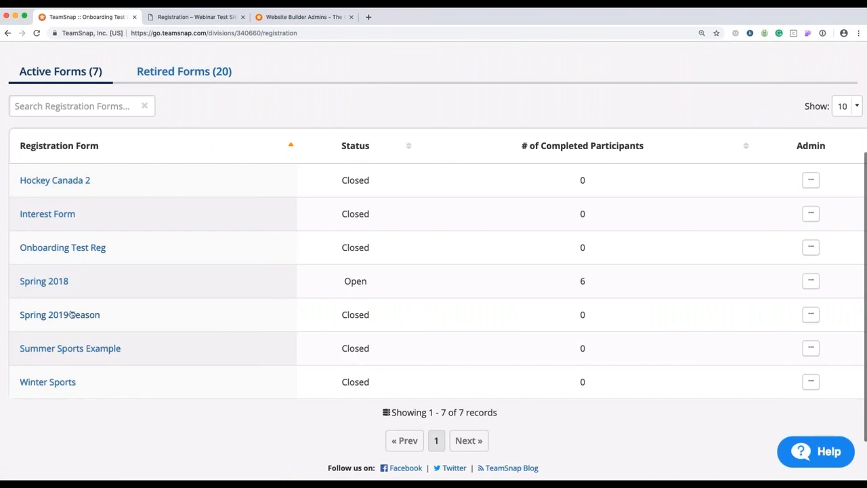
{"action": "left_click", "coordinate": [90, 352]}
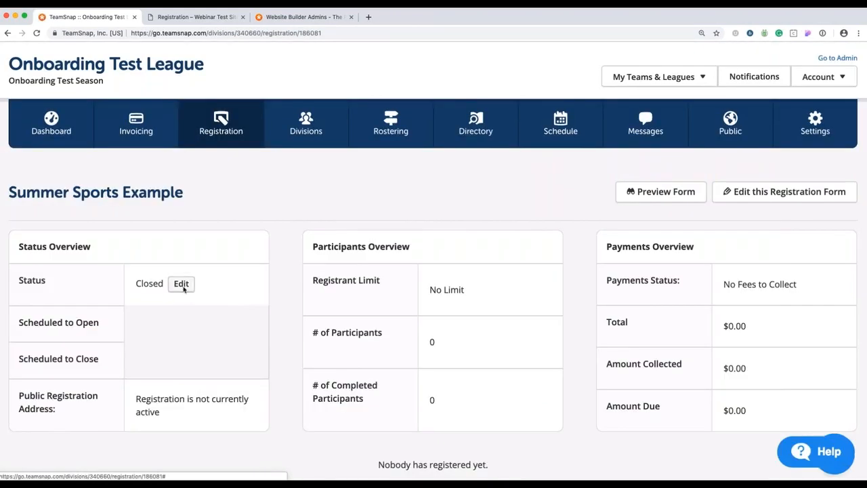
{"action": "left_click", "coordinate": [181, 285]}
{"action": "left_click", "coordinate": [407, 253]}
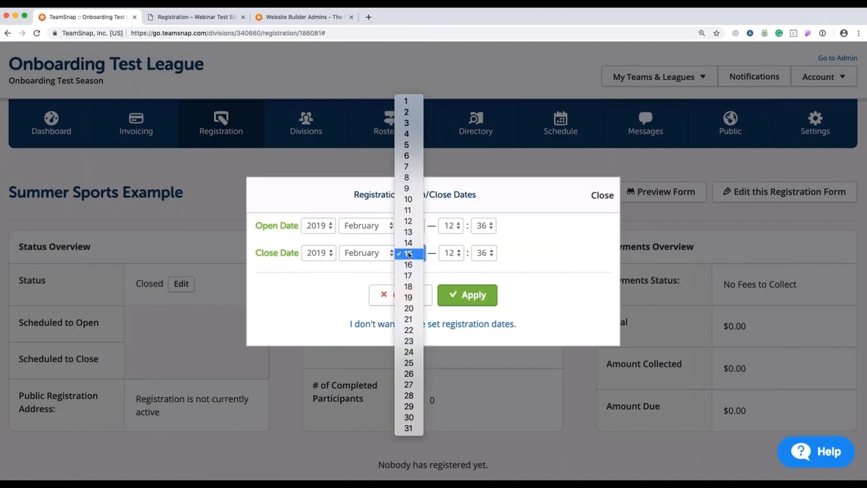
{"action": "left_click", "coordinate": [409, 297]}
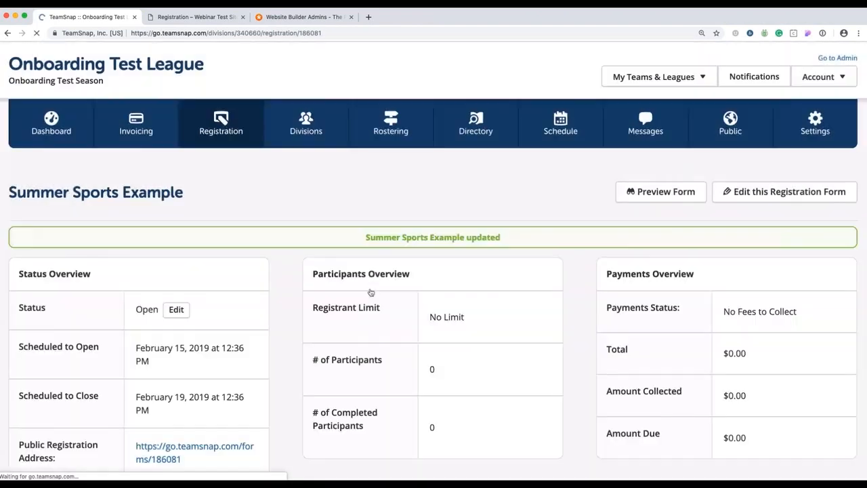
Step: Reload the Registration page in the website editor and publish its layout with the updated Summer Sports Example form
{"action": "left_click", "coordinate": [217, 23]}
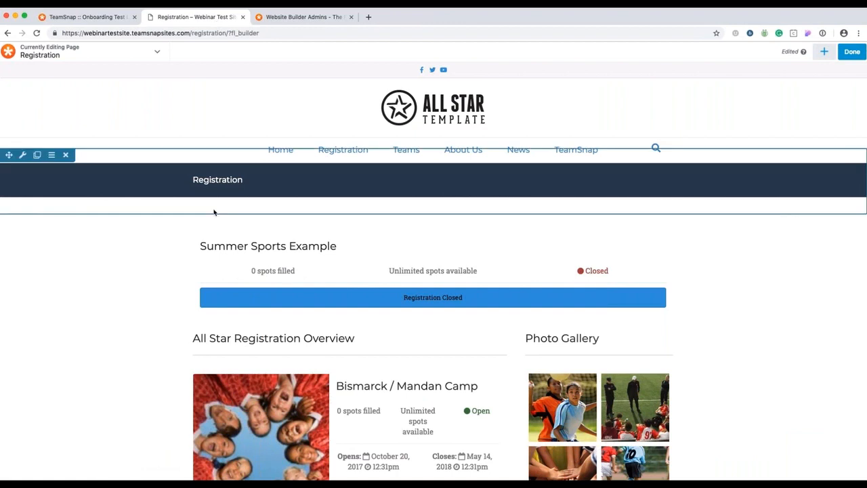
{"action": "left_click", "coordinate": [36, 32]}
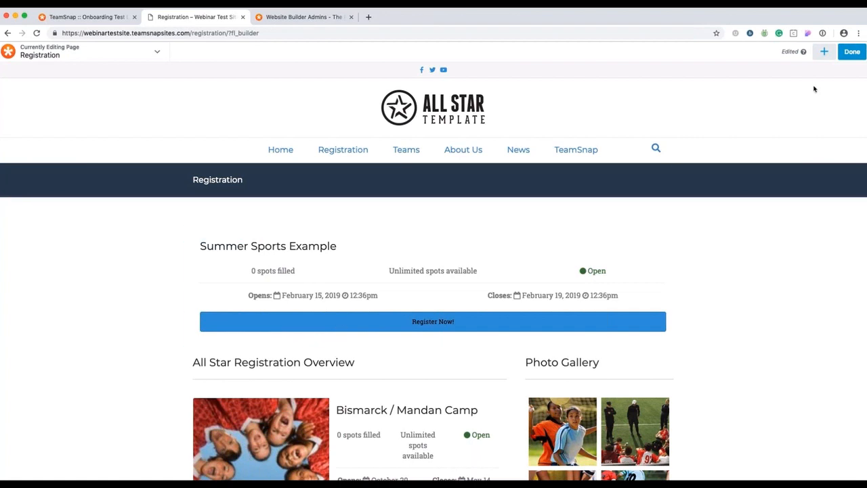
{"action": "left_click", "coordinate": [852, 52]}
{"action": "left_click", "coordinate": [809, 52]}
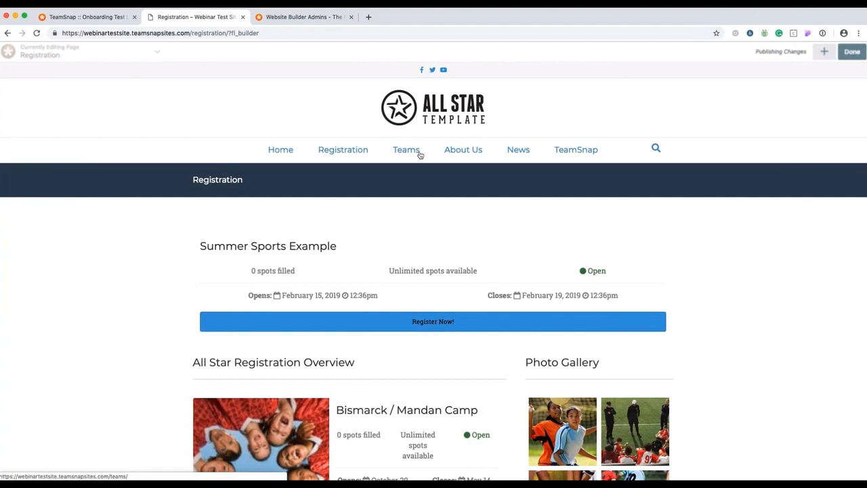
{"action": "scroll", "coordinate": [399, 319], "scroll_direction": "down", "scroll_amount": 2}
{"action": "scroll", "coordinate": [399, 319], "scroll_direction": "up", "scroll_amount": 2}
{"action": "scroll", "coordinate": [399, 319], "scroll_direction": "up", "scroll_amount": 1}
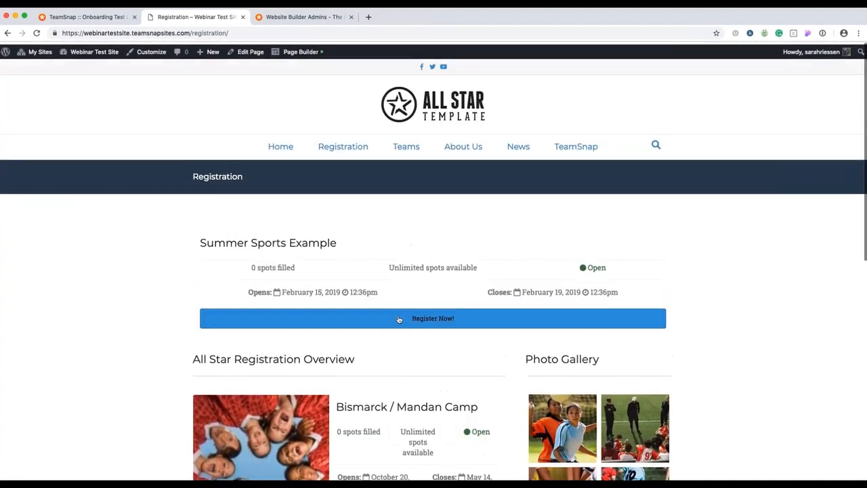
Step: Examine the standard modules available in the Page Builder, including the TeamSnap group, and leave the Registration page's editor
{"action": "left_click", "coordinate": [308, 49]}
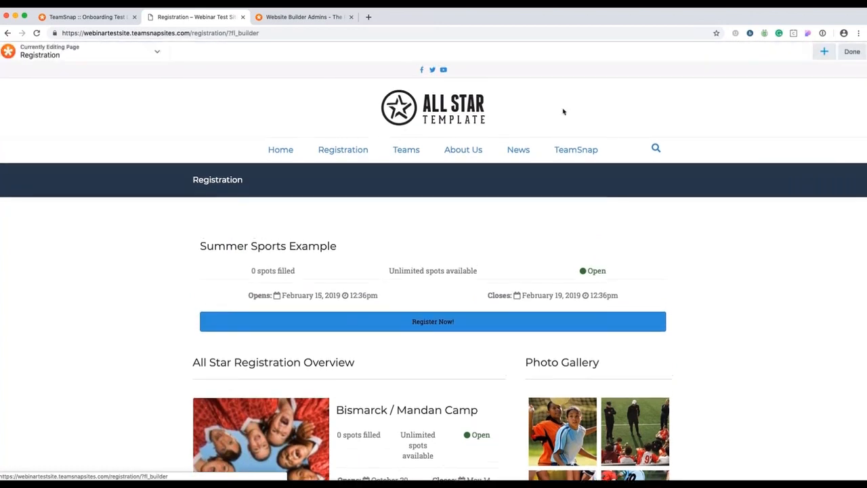
{"action": "left_click", "coordinate": [824, 52]}
{"action": "scroll", "coordinate": [746, 327], "scroll_direction": "down", "scroll_amount": 4}
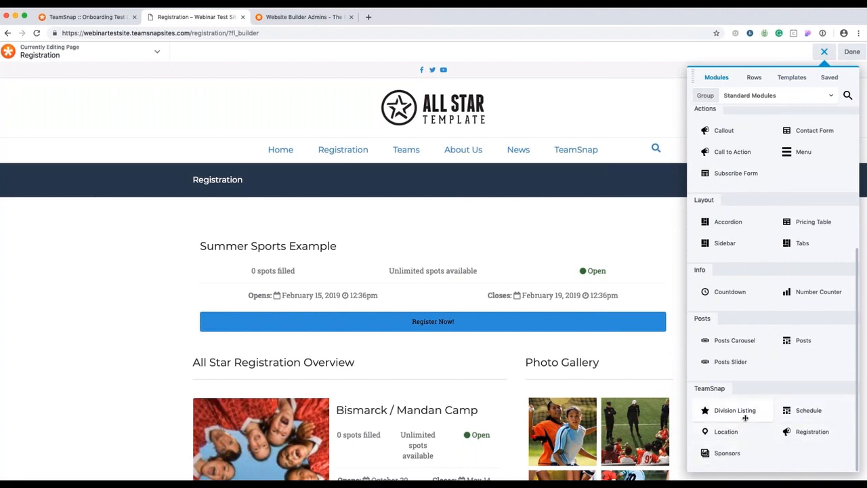
{"action": "scroll", "coordinate": [760, 269], "scroll_direction": "up", "scroll_amount": 3}
{"action": "scroll", "coordinate": [760, 268], "scroll_direction": "up", "scroll_amount": 2}
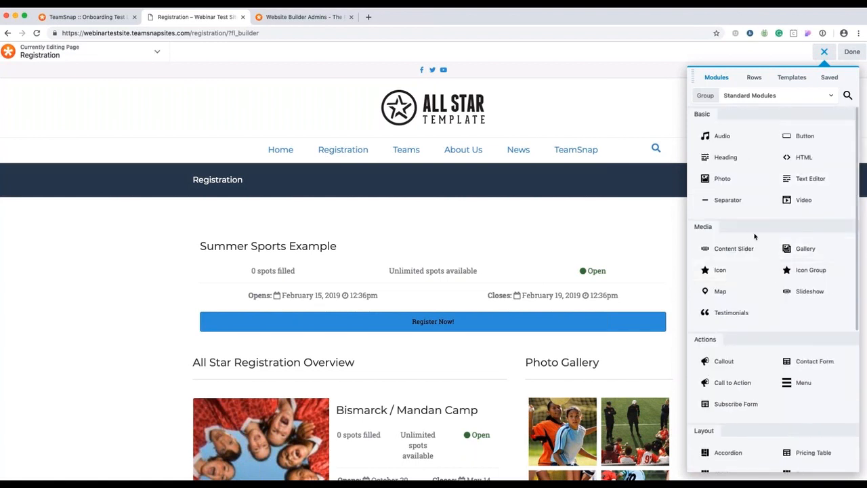
{"action": "scroll", "coordinate": [748, 342], "scroll_direction": "down", "scroll_amount": 1}
{"action": "scroll", "coordinate": [743, 363], "scroll_direction": "down", "scroll_amount": 2}
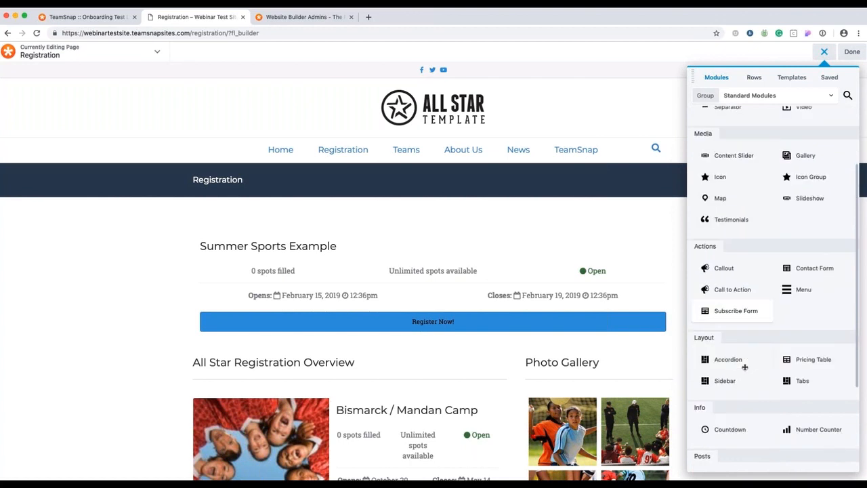
{"action": "scroll", "coordinate": [741, 364], "scroll_direction": "up", "scroll_amount": 3}
{"action": "left_click", "coordinate": [825, 53]}
{"action": "left_click", "coordinate": [847, 57]}
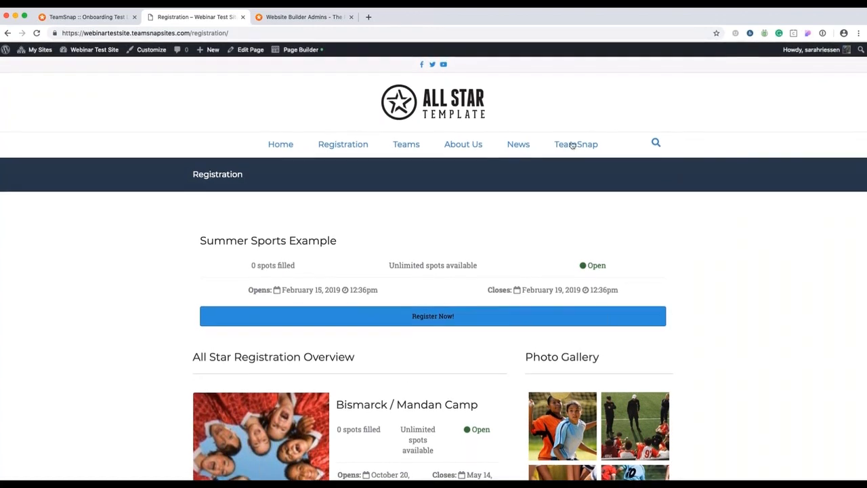
Step: Open the Teams page in the Page Builder and place a Division Listing module above the Team Standings & Schedule Info heading
{"action": "left_click", "coordinate": [406, 144]}
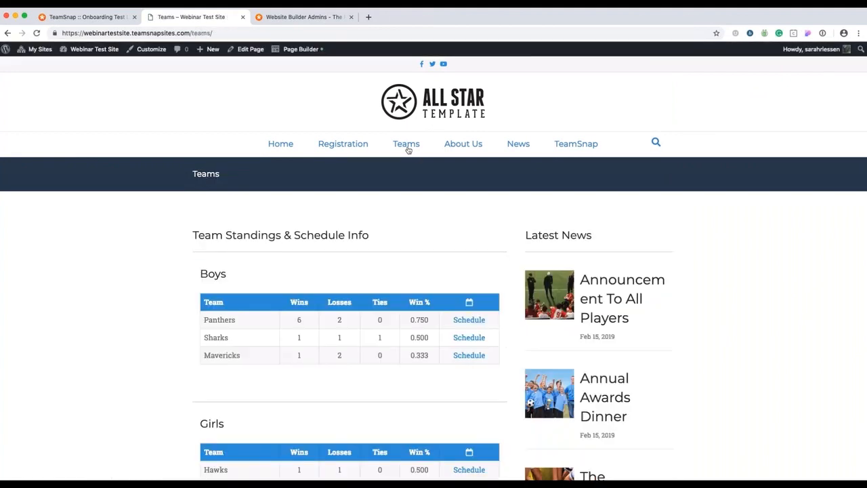
{"action": "scroll", "coordinate": [402, 246], "scroll_direction": "down", "scroll_amount": 1}
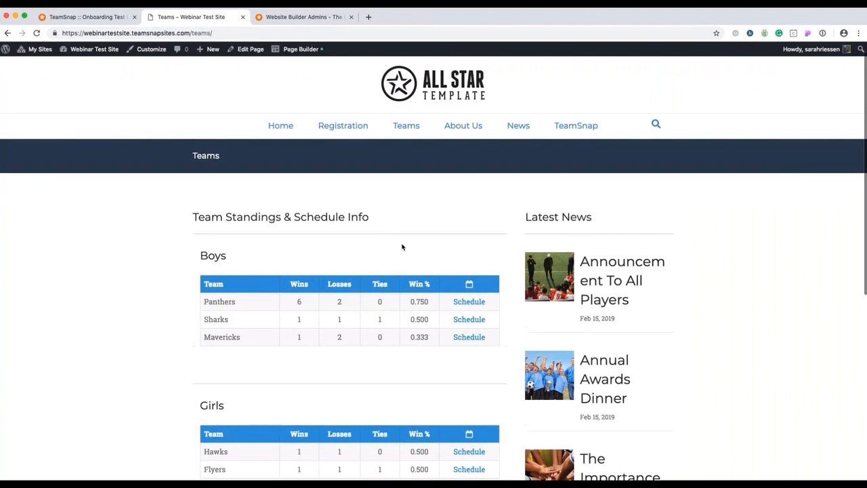
{"action": "left_click", "coordinate": [294, 48]}
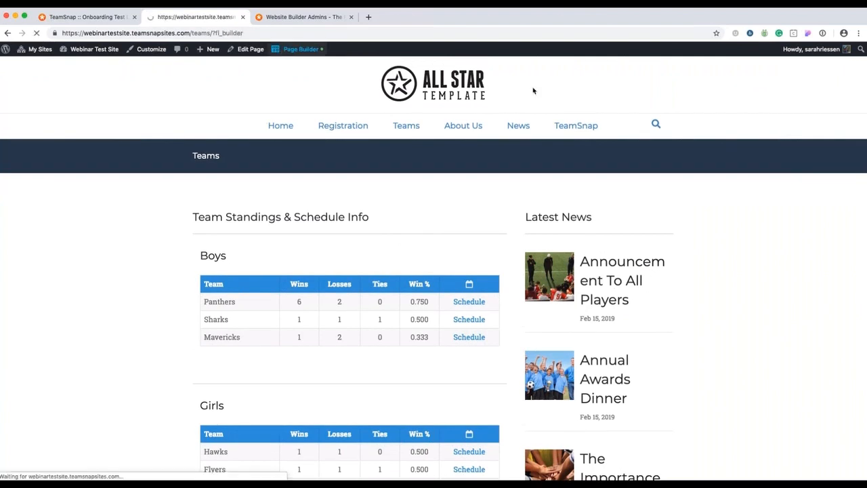
{"action": "left_click", "coordinate": [825, 51]}
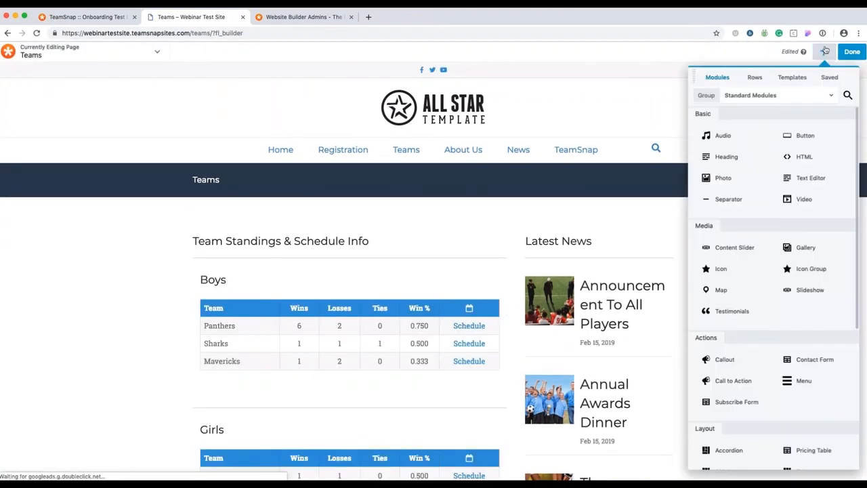
{"action": "scroll", "coordinate": [772, 271], "scroll_direction": "down", "scroll_amount": 5}
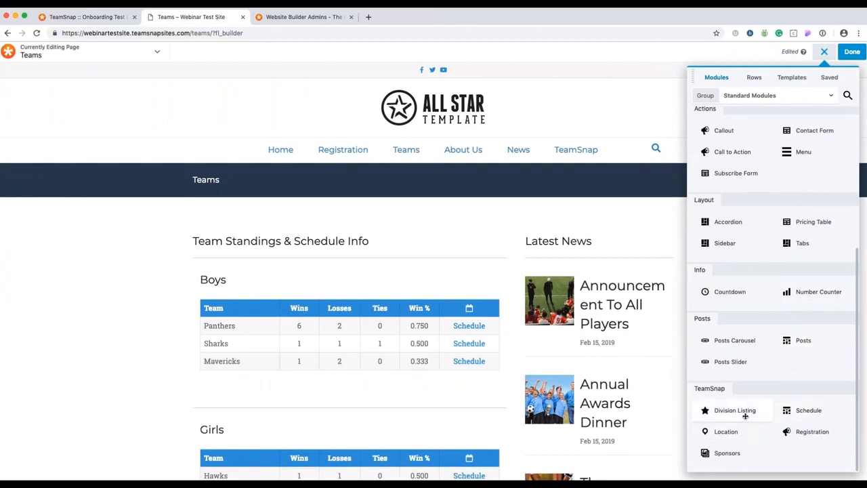
{"action": "left_click_drag", "start_coordinate": [744, 415], "coordinate": [339, 306]}
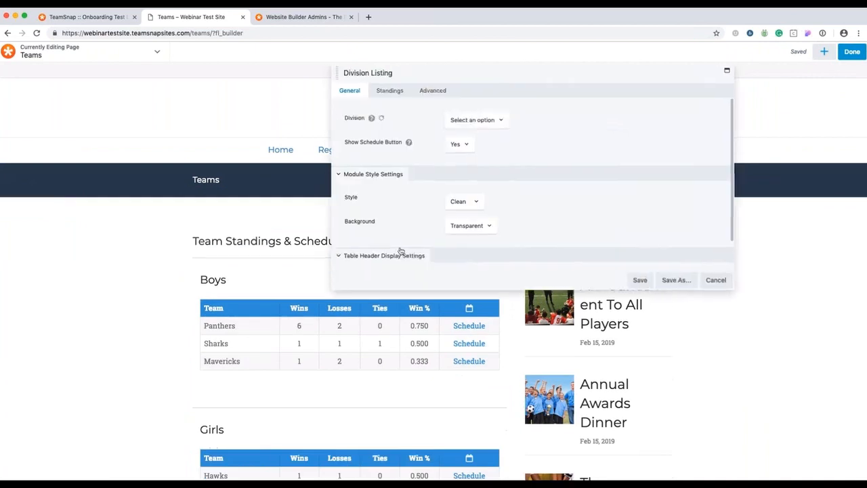
Step: Set the Division Listing module to the Summer Sports division, save it and publish the Teams page
{"action": "left_click", "coordinate": [490, 120]}
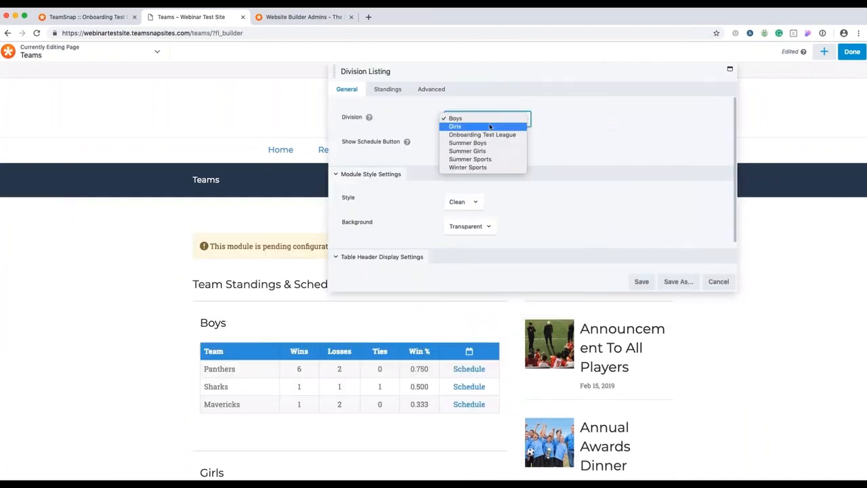
{"action": "left_click", "coordinate": [490, 160]}
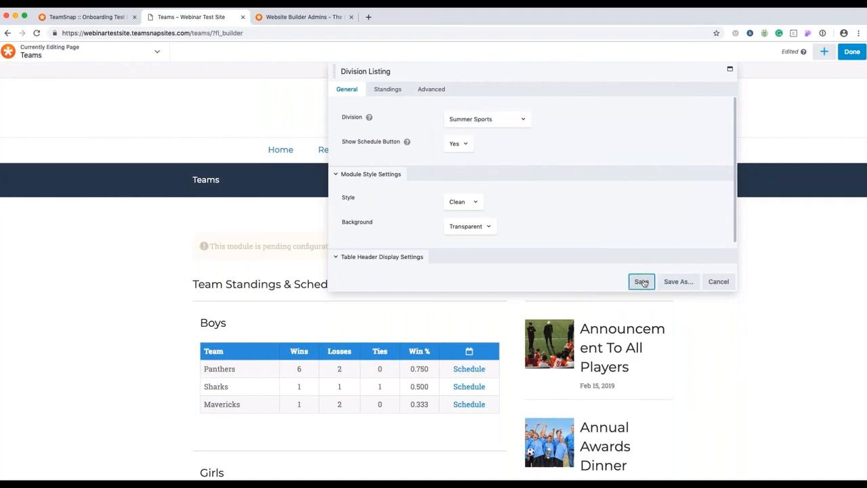
{"action": "left_click", "coordinate": [641, 281]}
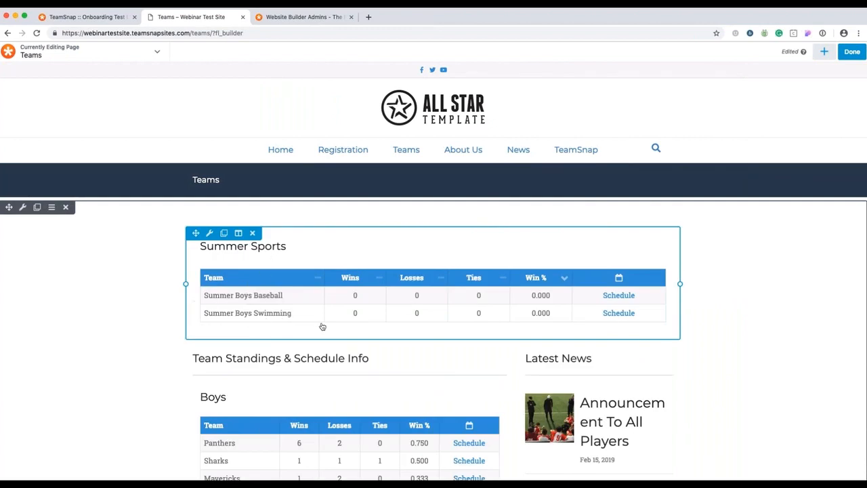
{"action": "left_click", "coordinate": [852, 52]}
{"action": "left_click", "coordinate": [810, 52]}
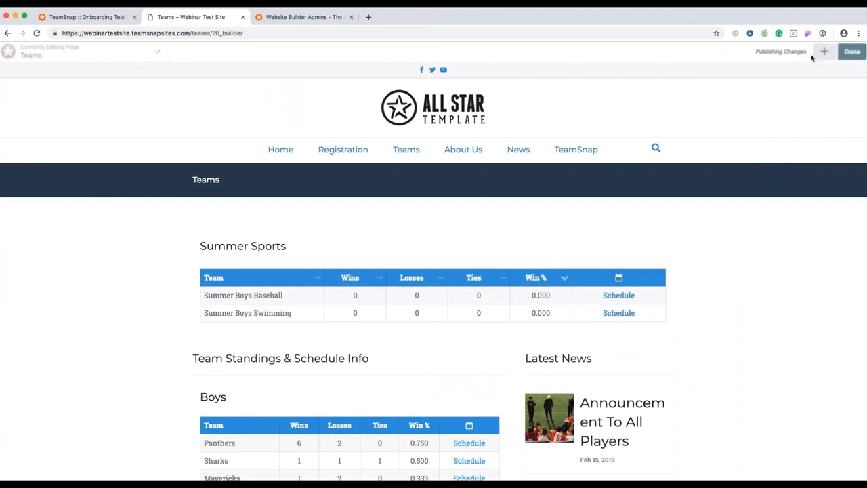
Step: View the Summer Boys Baseball team's schedule from the Summer Sports table and return to the Teams page
{"action": "left_click", "coordinate": [626, 295]}
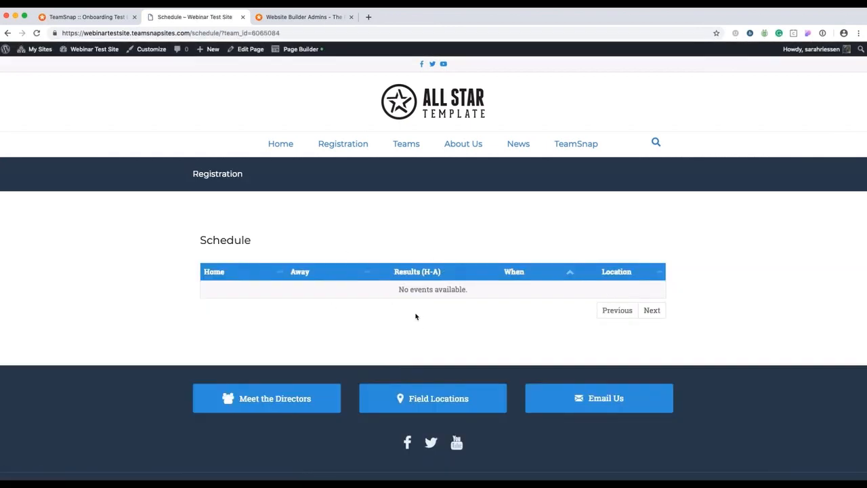
{"action": "left_click", "coordinate": [8, 33]}
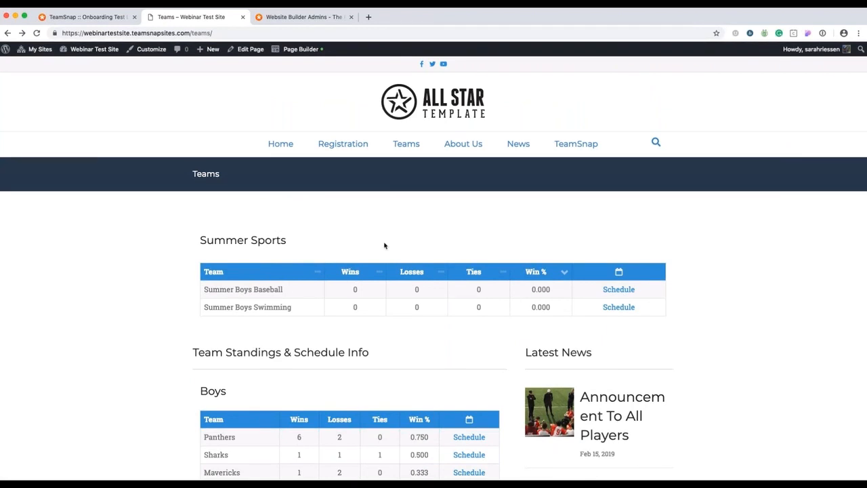
{"action": "mouse_move", "coordinate": [464, 154]}
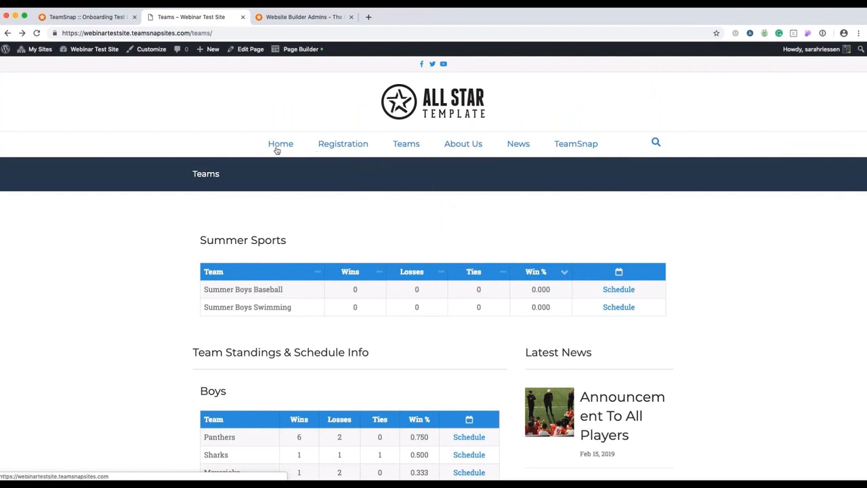
Step: Try adding a TeamSnap Schedule module above Our Mission on the About Us page in the Page Builder
{"action": "left_click", "coordinate": [458, 153]}
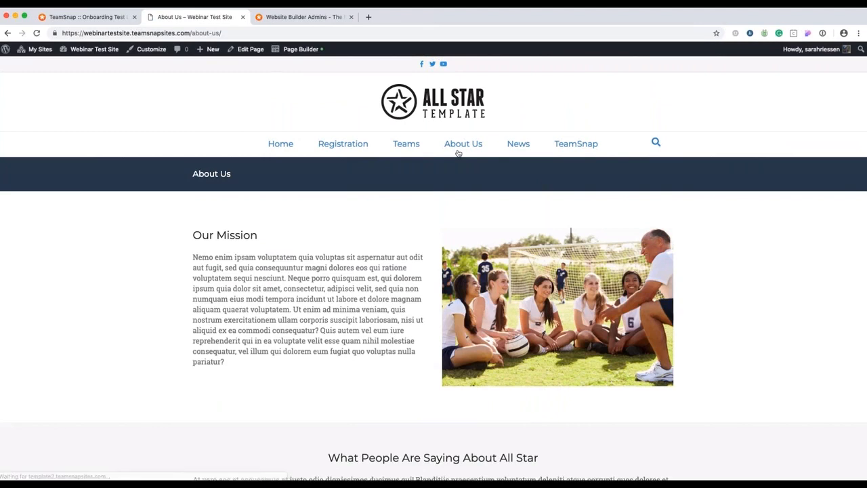
{"action": "mouse_move", "coordinate": [207, 51]}
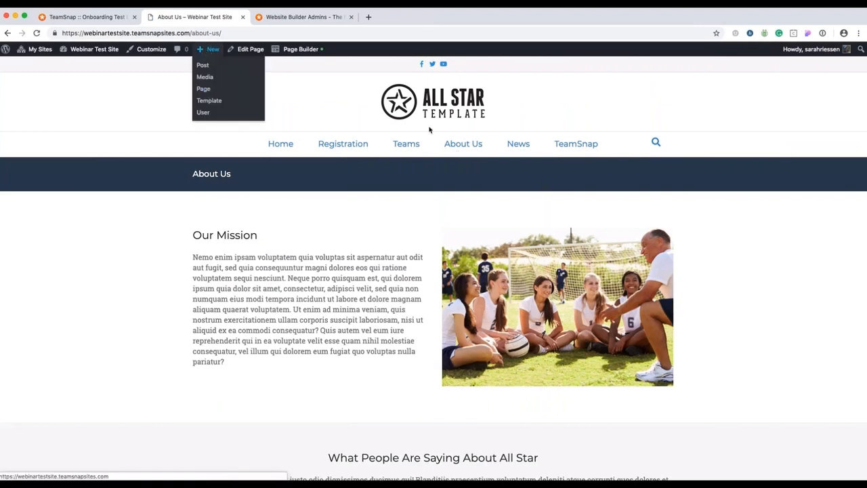
{"action": "left_click", "coordinate": [300, 49]}
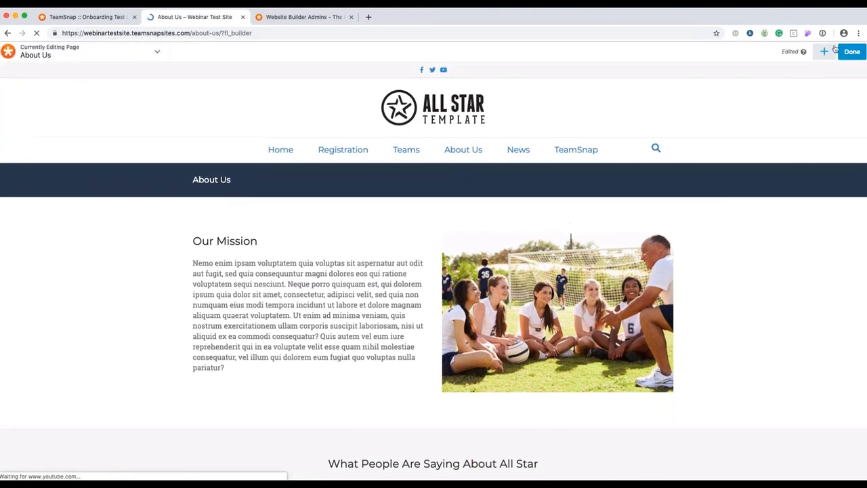
{"action": "left_click", "coordinate": [825, 51]}
{"action": "scroll", "coordinate": [809, 290], "scroll_direction": "down", "scroll_amount": 5}
{"action": "left_click_drag", "start_coordinate": [800, 410], "coordinate": [392, 300]}
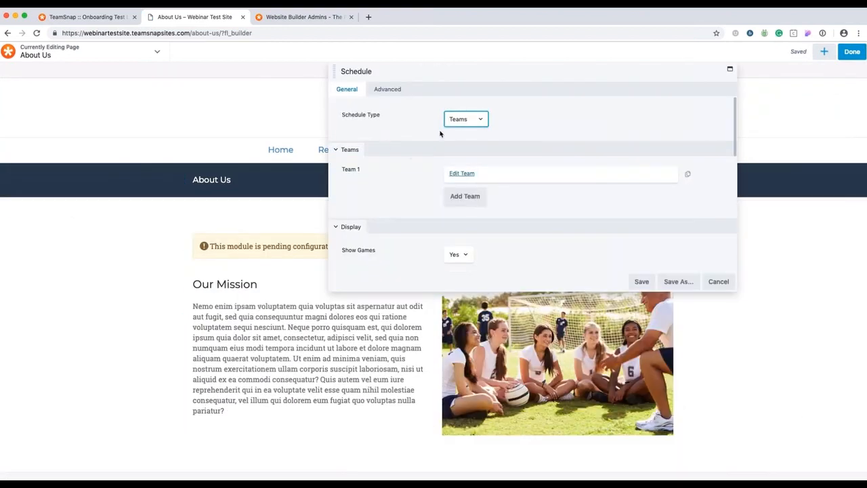
Step: Try the Divisions schedule type and its division choices, then cancel the Schedule module and leave the About Us editor
{"action": "left_click", "coordinate": [480, 117]}
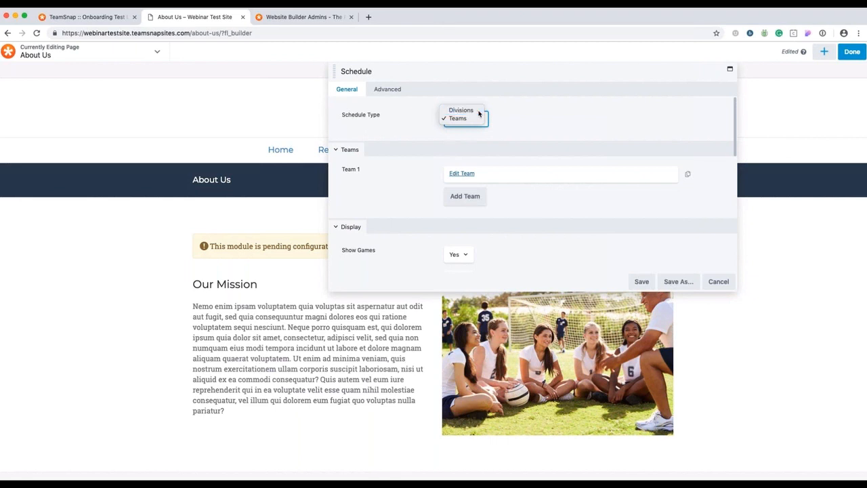
{"action": "left_click", "coordinate": [477, 111]}
{"action": "left_click", "coordinate": [469, 175]}
{"action": "left_click", "coordinate": [478, 104]}
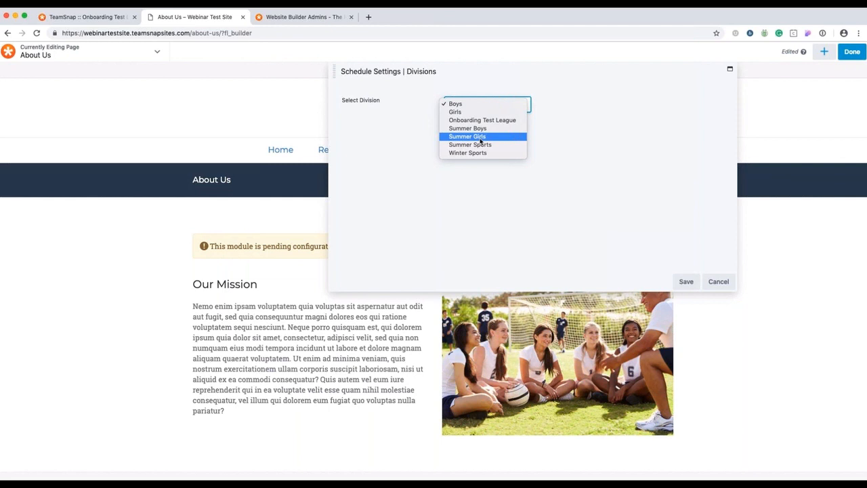
{"action": "left_click", "coordinate": [718, 281]}
{"action": "left_click", "coordinate": [719, 281]}
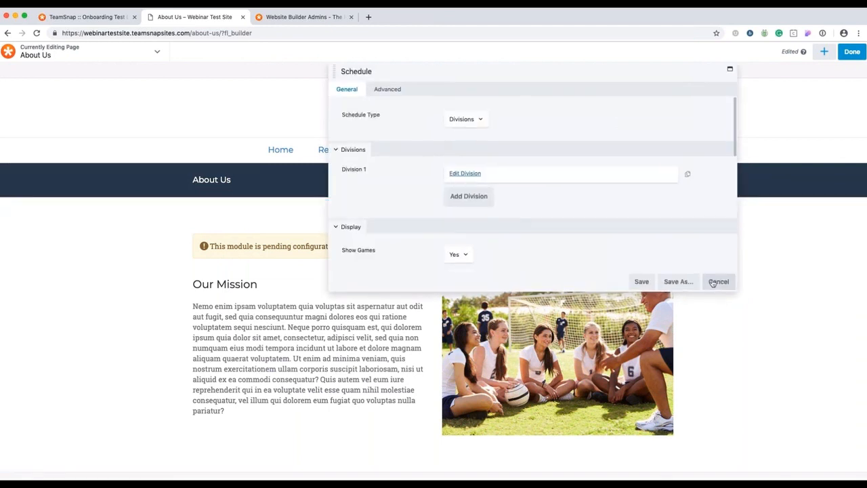
{"action": "left_click", "coordinate": [717, 281]}
{"action": "left_click", "coordinate": [849, 54]}
{"action": "left_click", "coordinate": [797, 59]}
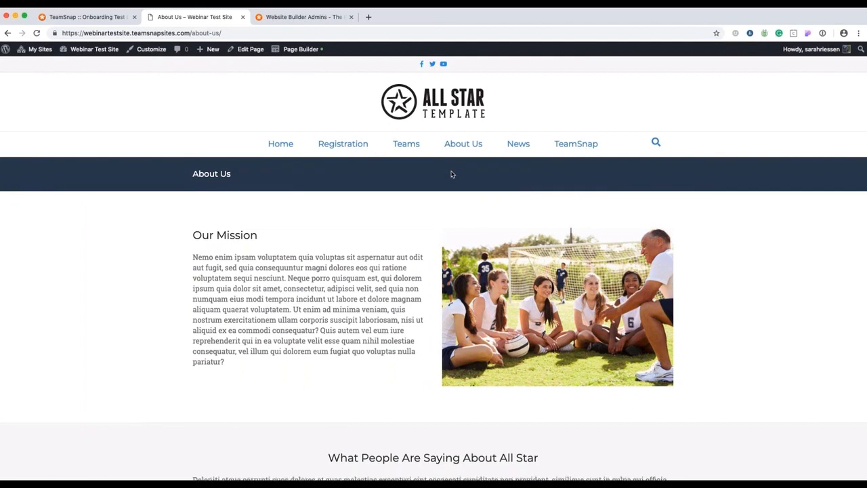
Step: Reopen the About Us page in the Page Builder and save its layout as a template named "Division Template"
{"action": "left_click", "coordinate": [407, 150]}
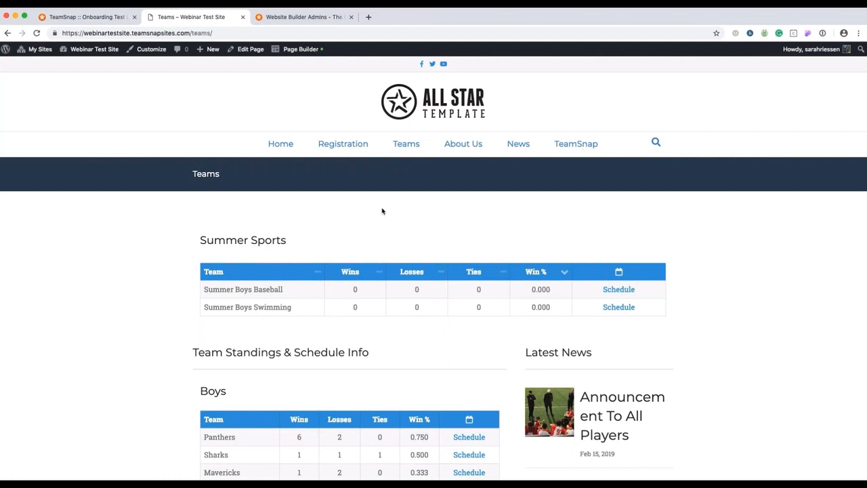
{"action": "left_click", "coordinate": [464, 147]}
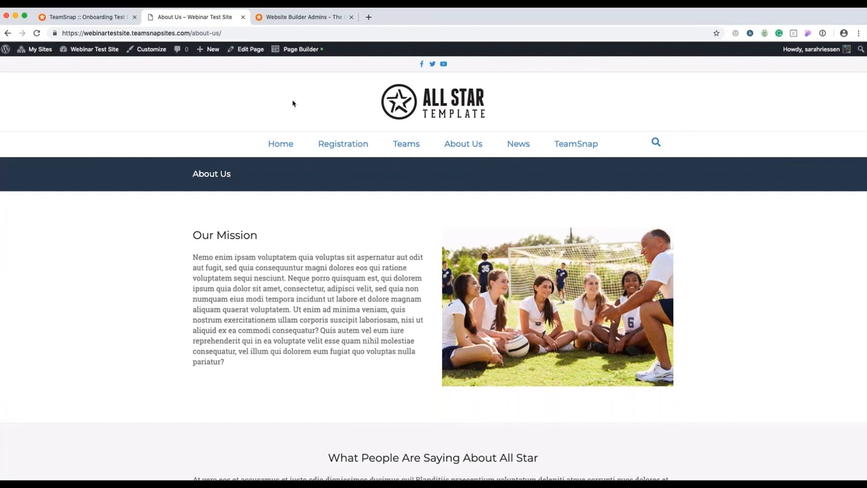
{"action": "left_click", "coordinate": [293, 50]}
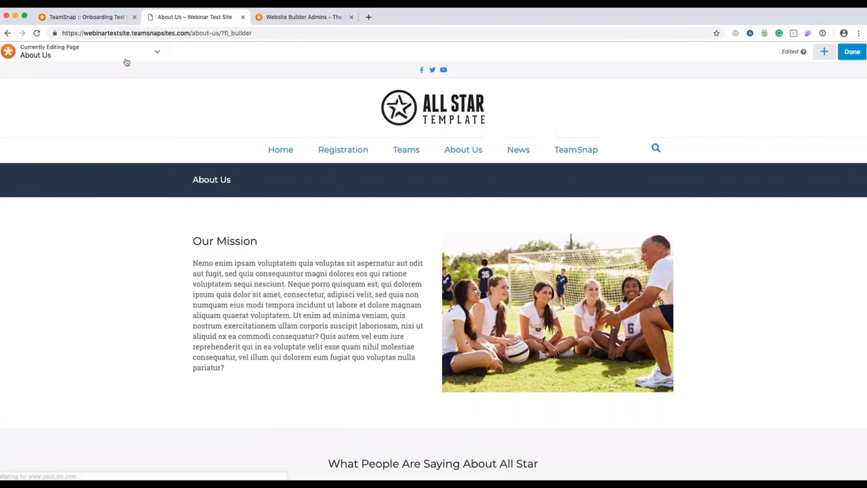
{"action": "left_click", "coordinate": [142, 55]}
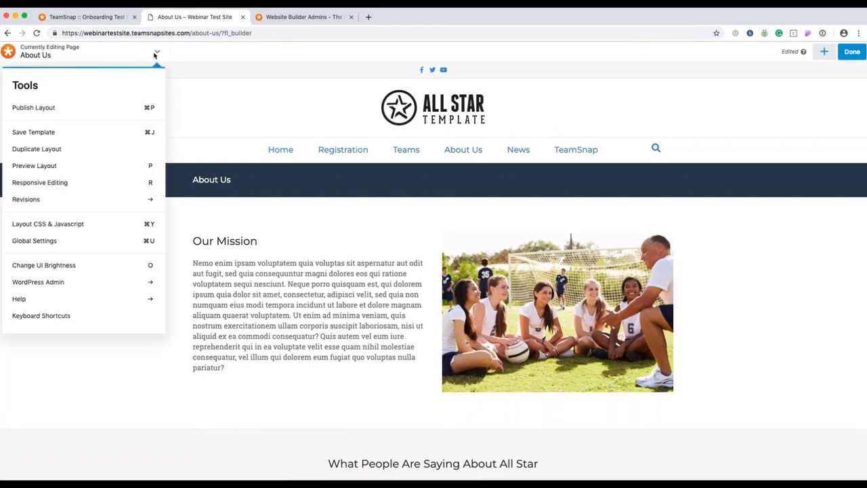
{"action": "left_click", "coordinate": [136, 135]}
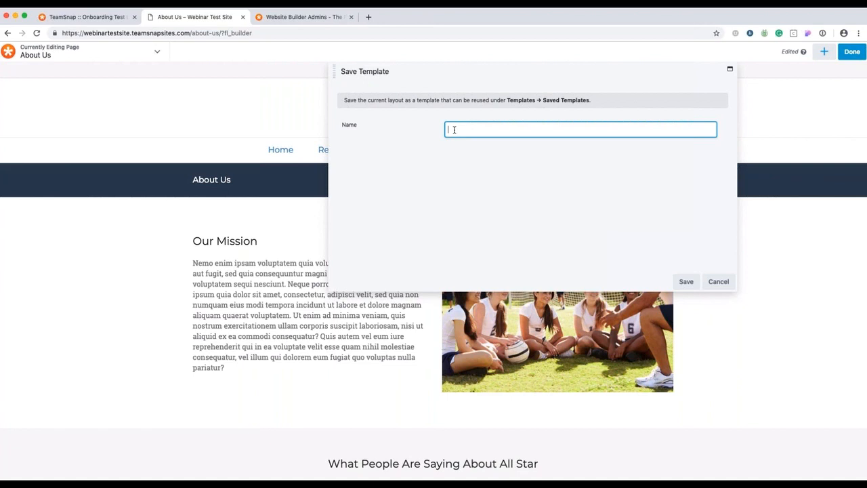
{"action": "type", "text": "Division D"}
{"action": "key", "text": "BackSpace"}
{"action": "type", "text": "Template"}
{"action": "left_click", "coordinate": [688, 282]}
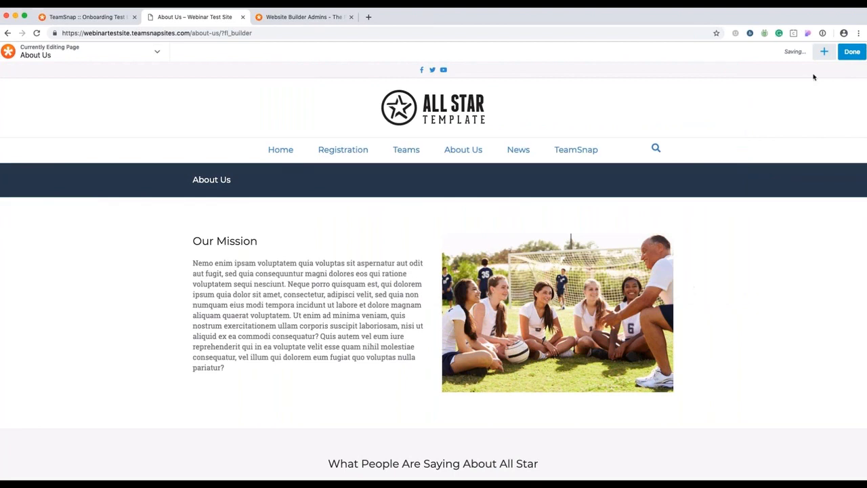
Step: Check the Saved Templates group for Division Template, then publish the About Us page
{"action": "left_click", "coordinate": [824, 52]}
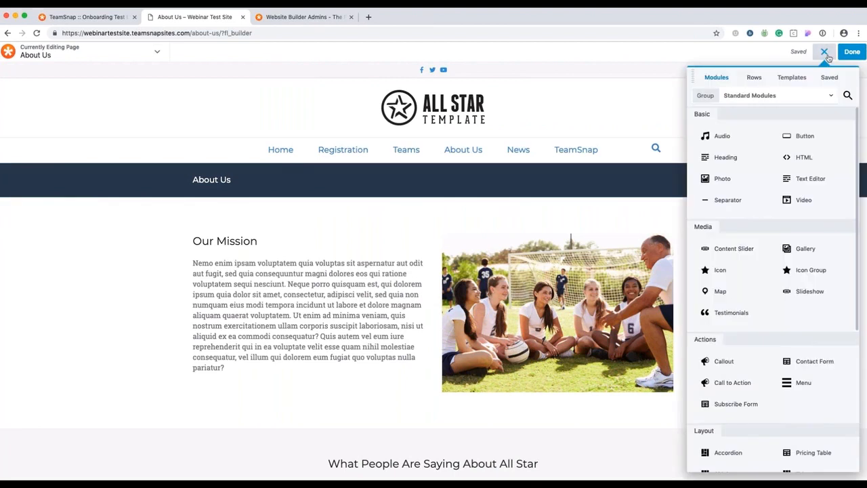
{"action": "left_click", "coordinate": [792, 77]}
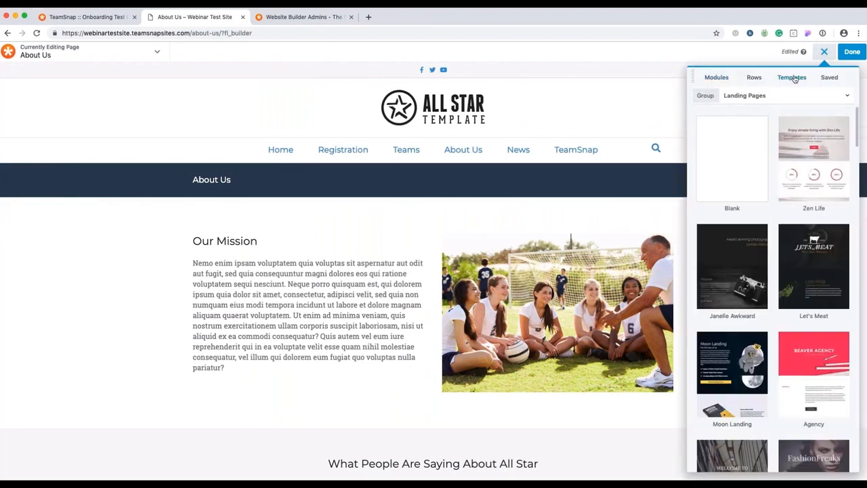
{"action": "left_click", "coordinate": [768, 99]}
{"action": "left_click", "coordinate": [745, 163]}
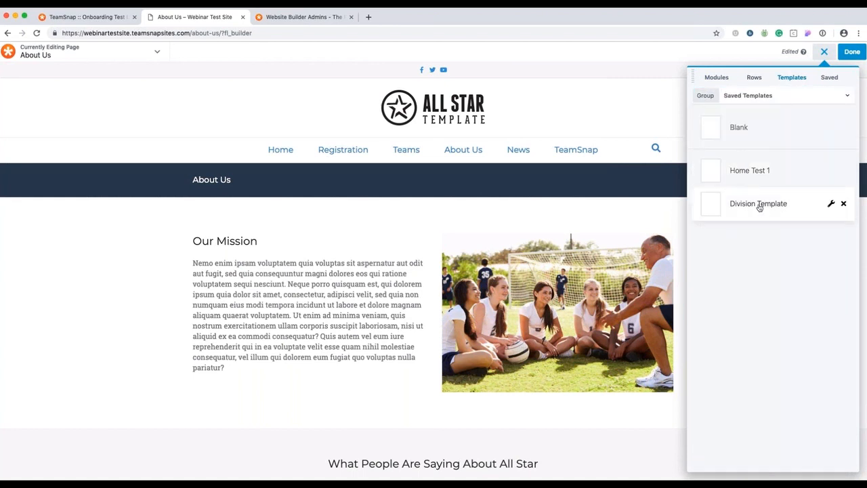
{"action": "left_click", "coordinate": [847, 55]}
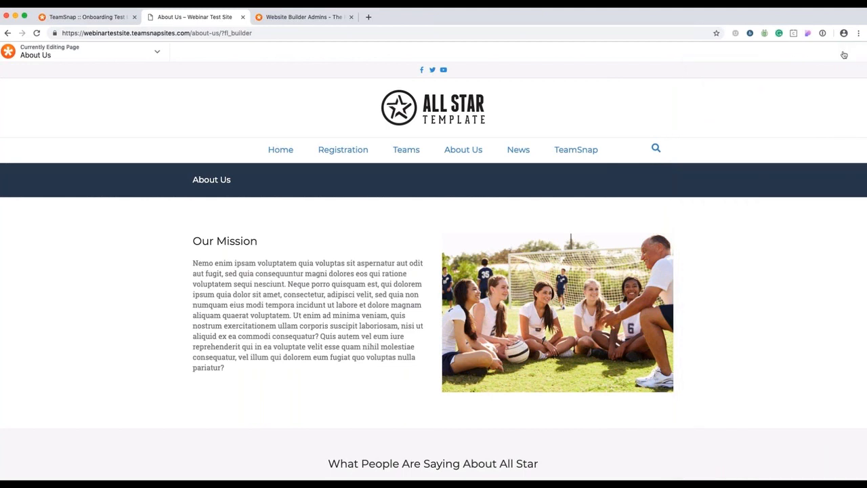
{"action": "left_click", "coordinate": [819, 53]}
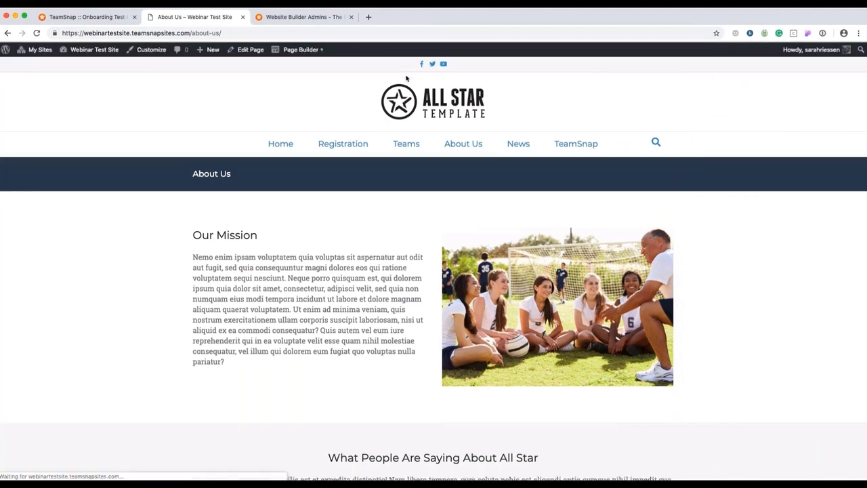
Step: Create a new page titled "Example page" and launch the Page Builder for it
{"action": "mouse_move", "coordinate": [208, 49]}
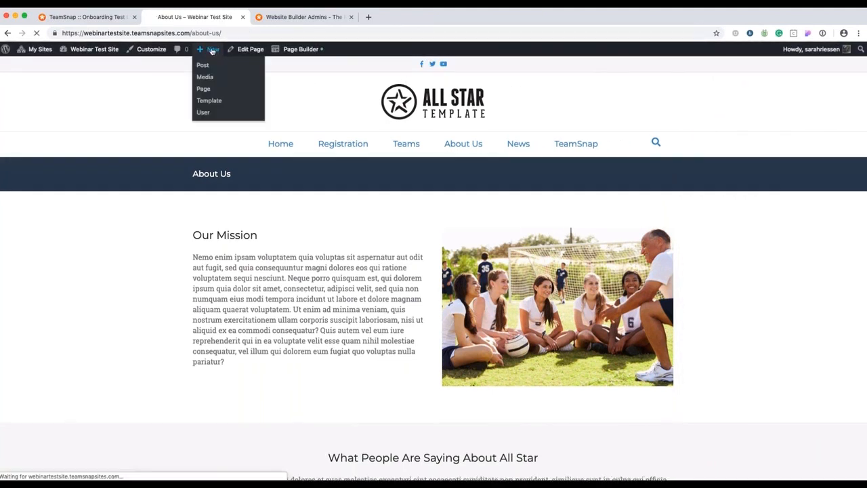
{"action": "left_click", "coordinate": [209, 90]}
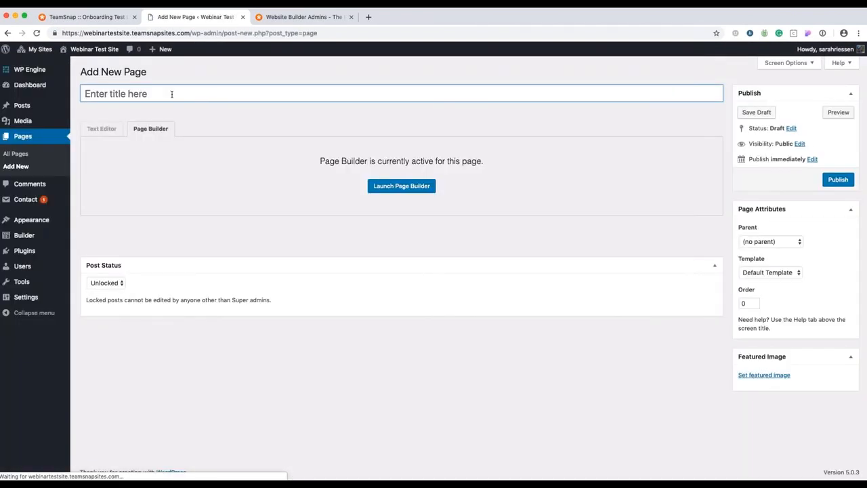
{"action": "type", "text": "Example page"}
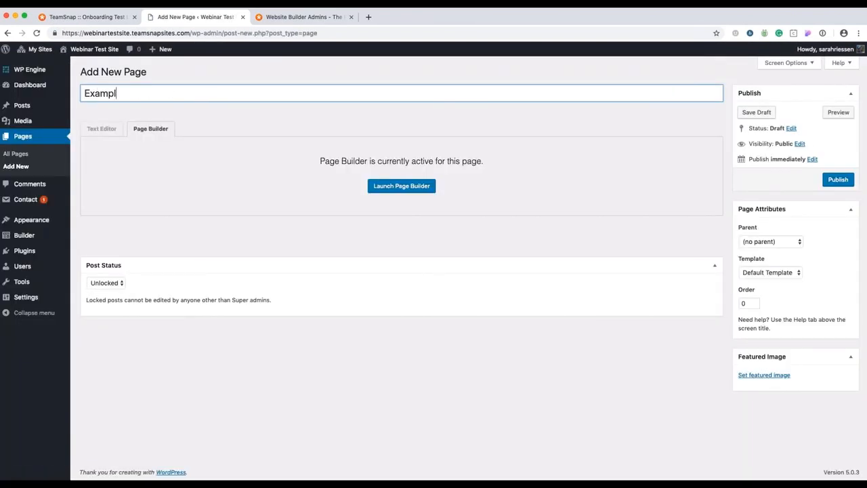
{"action": "left_click", "coordinate": [391, 190]}
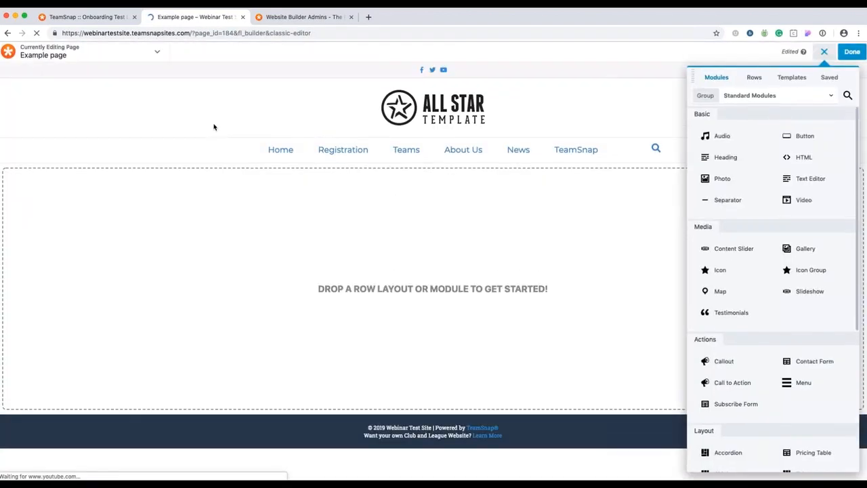
Step: Apply the saved Division Template to Example page and publish it
{"action": "left_click", "coordinate": [792, 77]}
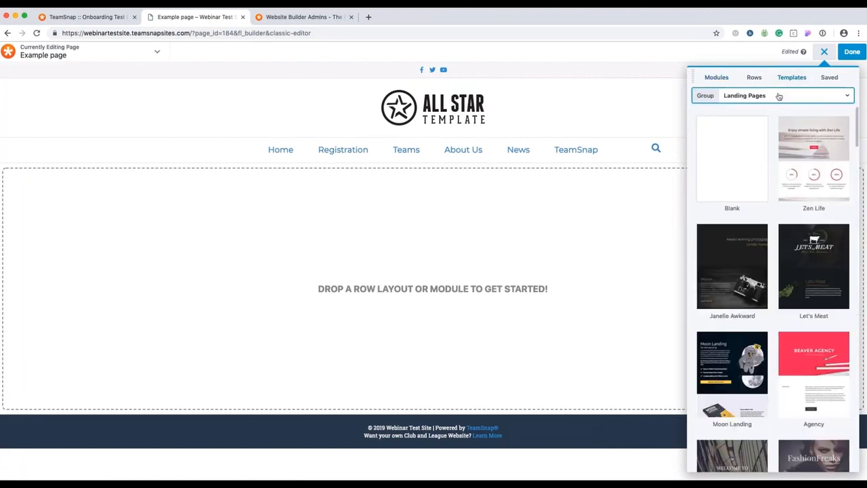
{"action": "left_click", "coordinate": [779, 95]}
{"action": "left_click", "coordinate": [748, 161]}
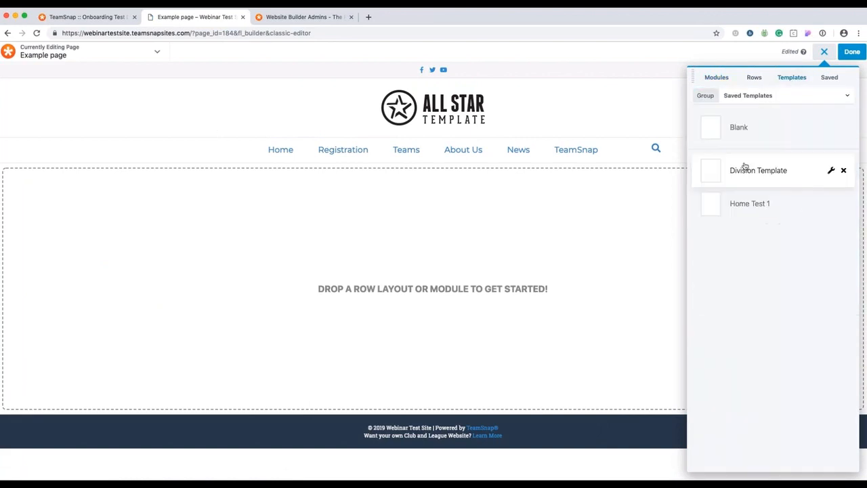
{"action": "left_click", "coordinate": [750, 204]}
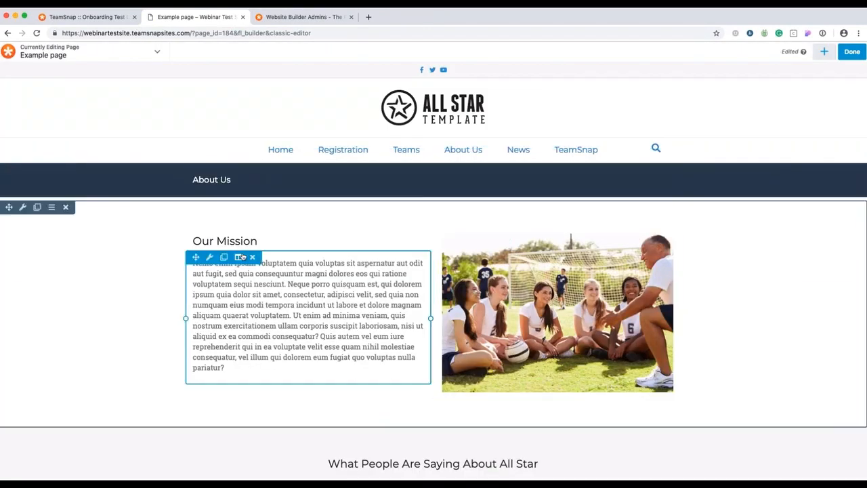
{"action": "mouse_move", "coordinate": [221, 188]}
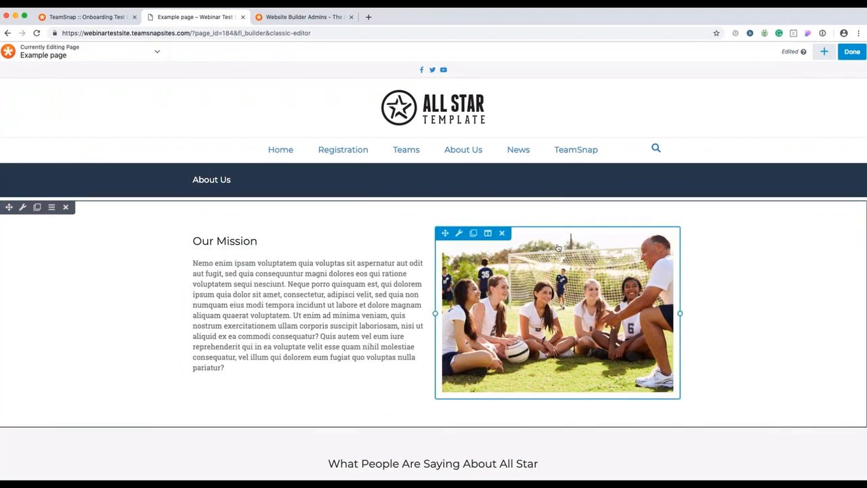
{"action": "left_click", "coordinate": [850, 56]}
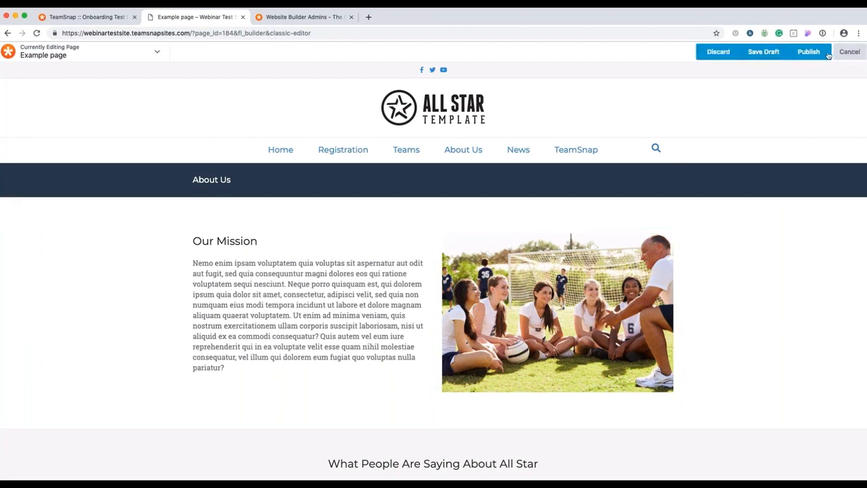
{"action": "left_click", "coordinate": [821, 53]}
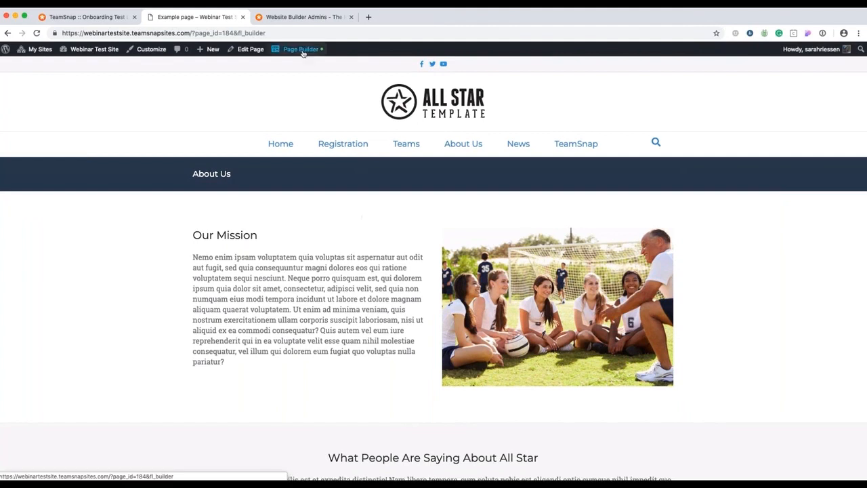
Step: Reopen Example page in the Page Builder and review its saved rows, columns and modules and the standard modules
{"action": "left_click", "coordinate": [303, 50]}
{"action": "left_click", "coordinate": [823, 52]}
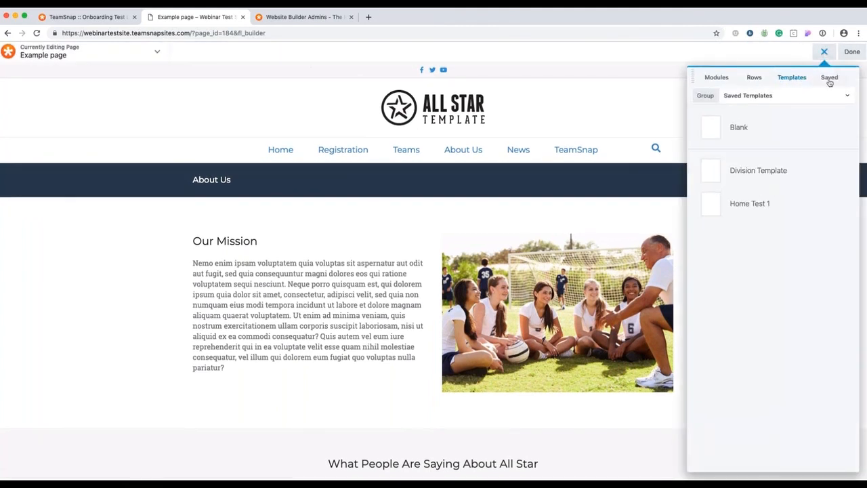
{"action": "left_click", "coordinate": [830, 81]}
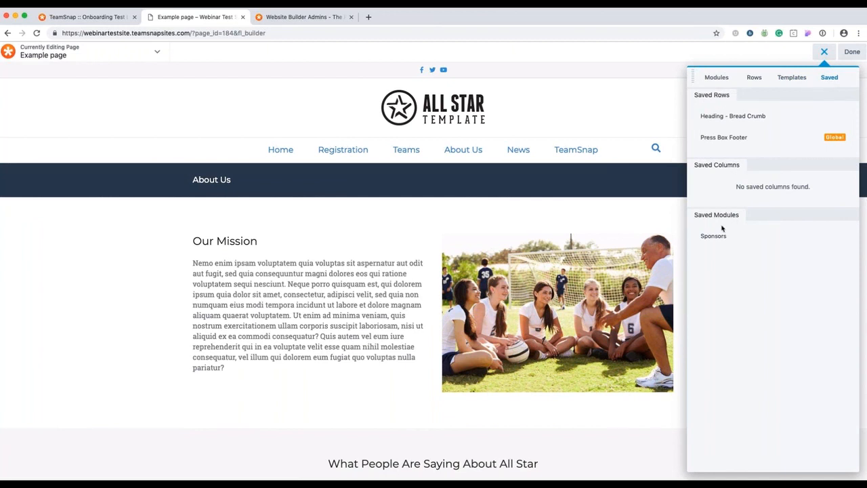
{"action": "left_click", "coordinate": [715, 79]}
{"action": "scroll", "coordinate": [730, 163], "scroll_direction": "up", "scroll_amount": 1}
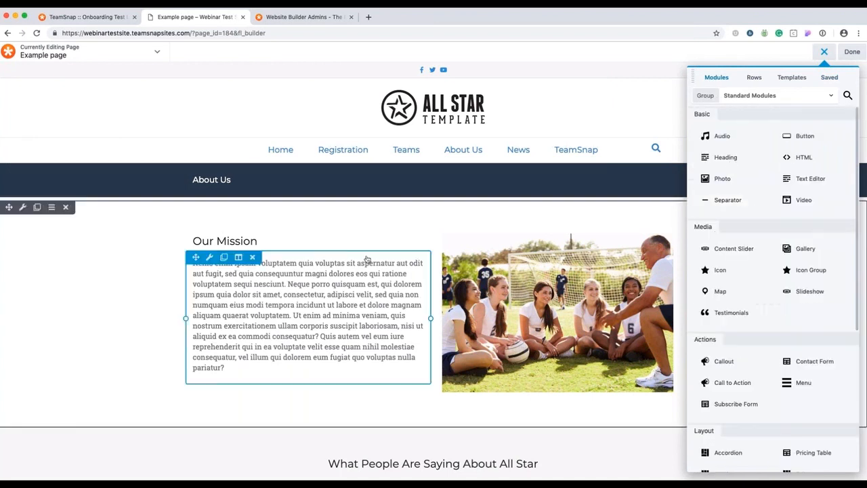
Step: Open the Our Mission text's settings, cancel without changes, and publish Example page
{"action": "left_click", "coordinate": [210, 259]}
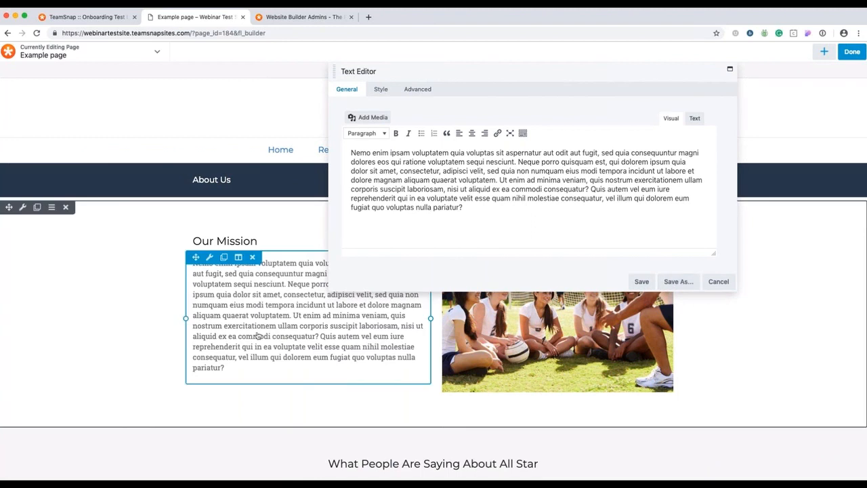
{"action": "left_click", "coordinate": [724, 284]}
{"action": "left_click", "coordinate": [848, 53]}
{"action": "left_click", "coordinate": [820, 55]}
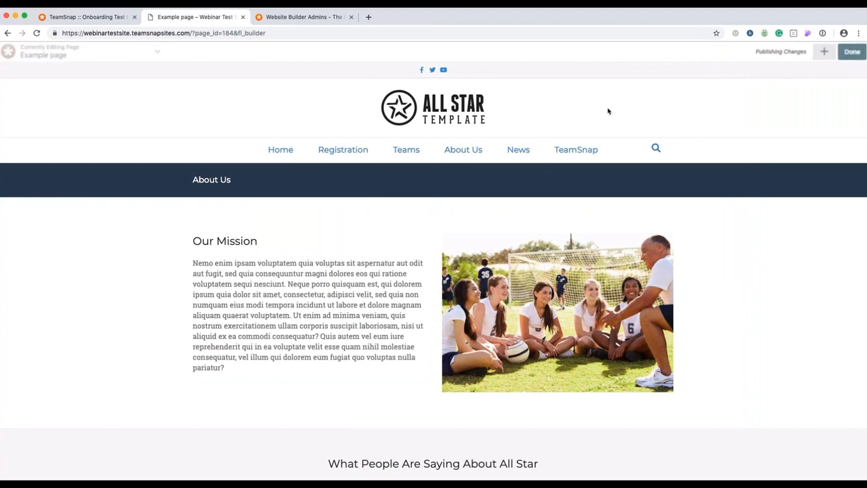
Step: Look over the published Example page and the Board of Directors page
{"action": "scroll", "coordinate": [302, 229], "scroll_direction": "down", "scroll_amount": 1}
{"action": "scroll", "coordinate": [300, 226], "scroll_direction": "up", "scroll_amount": 1}
{"action": "scroll", "coordinate": [301, 227], "scroll_direction": "down", "scroll_amount": 3}
{"action": "scroll", "coordinate": [300, 227], "scroll_direction": "up", "scroll_amount": 3}
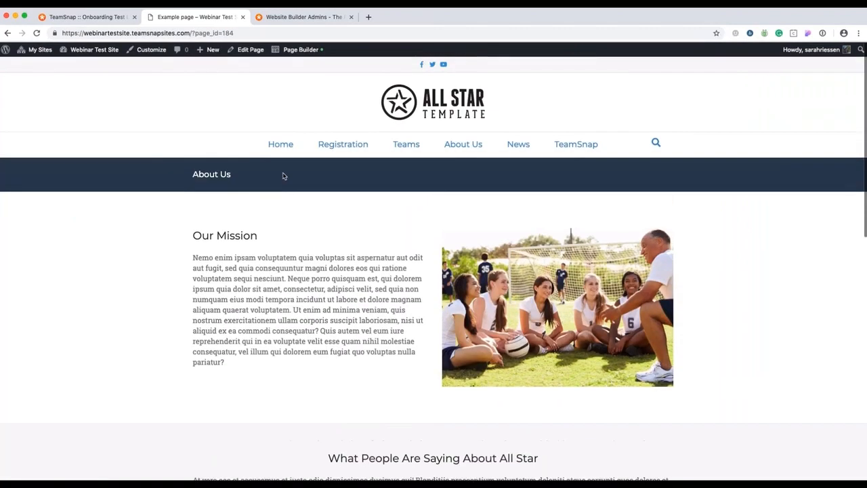
{"action": "mouse_move", "coordinate": [454, 147]}
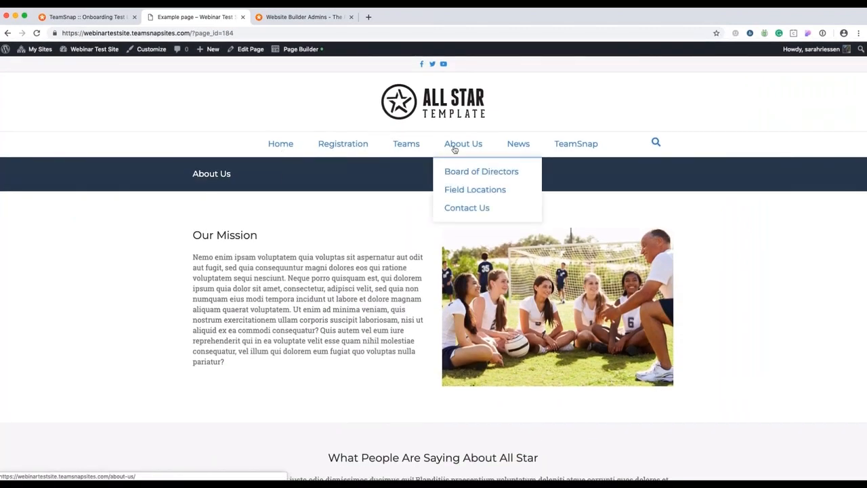
{"action": "left_click", "coordinate": [463, 173]}
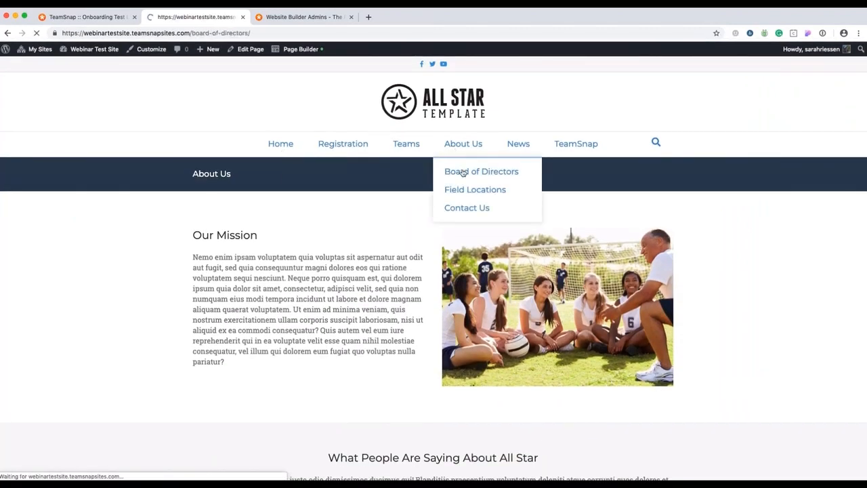
{"action": "scroll", "coordinate": [441, 298], "scroll_direction": "down", "scroll_amount": 2}
{"action": "scroll", "coordinate": [441, 298], "scroll_direction": "up", "scroll_amount": 2}
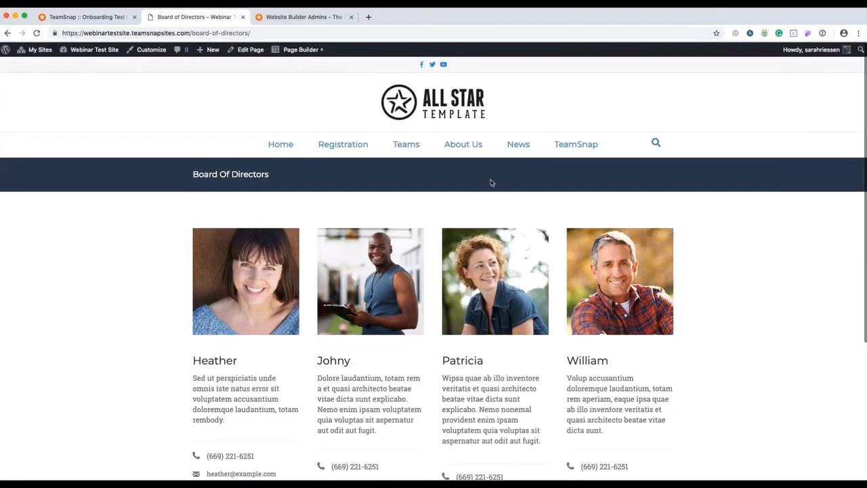
Step: View the Latest News posts on the News page and open that page in the Page Builder
{"action": "left_click", "coordinate": [523, 144]}
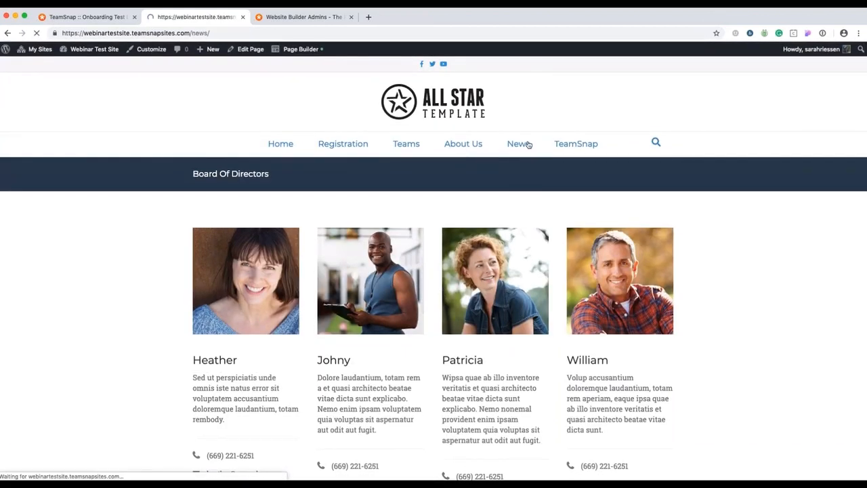
{"action": "scroll", "coordinate": [465, 315], "scroll_direction": "down", "scroll_amount": 2}
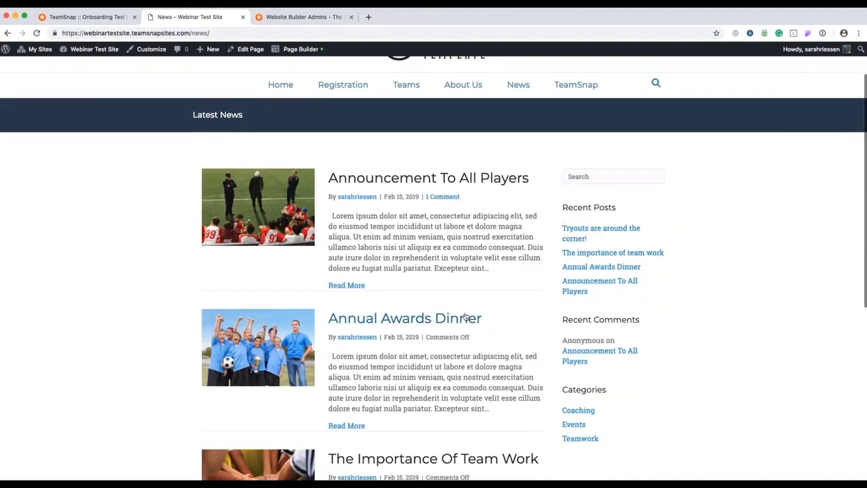
{"action": "scroll", "coordinate": [466, 315], "scroll_direction": "down", "scroll_amount": 1}
{"action": "left_click", "coordinate": [317, 48]}
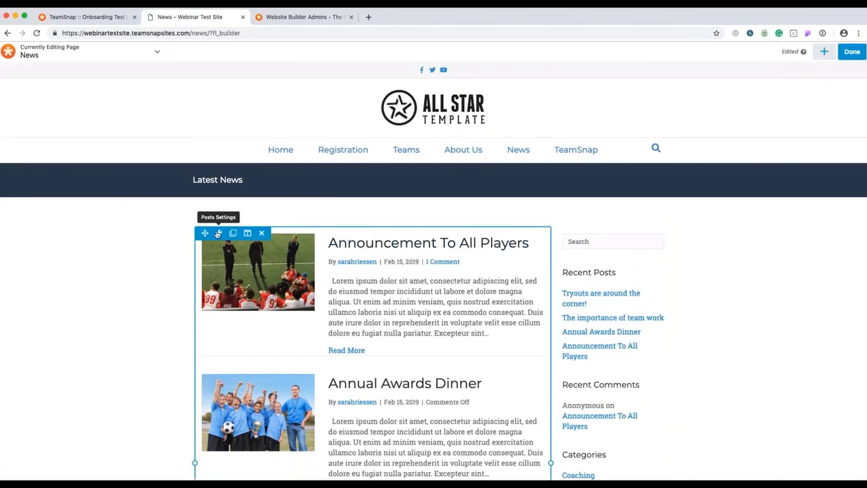
Step: Try adding a standard Posts module to the news posts area of the News page
{"action": "left_click", "coordinate": [823, 51]}
{"action": "scroll", "coordinate": [779, 188], "scroll_direction": "down", "scroll_amount": 5}
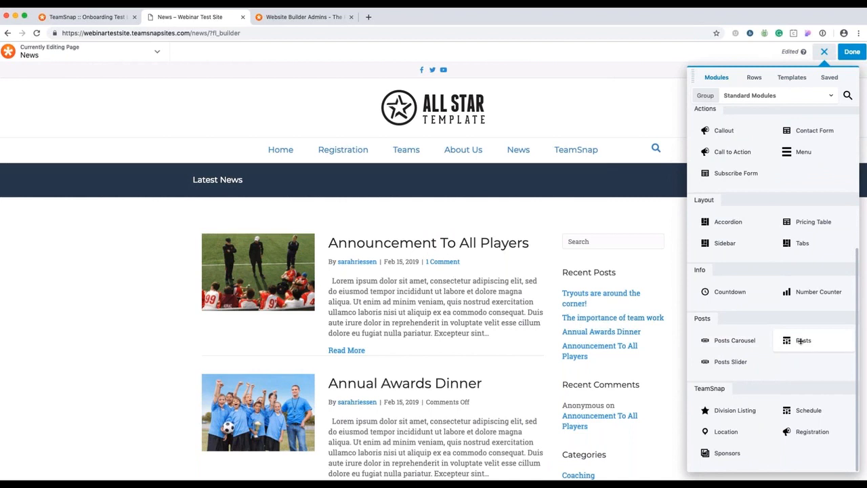
{"action": "left_click_drag", "start_coordinate": [801, 342], "coordinate": [508, 222]}
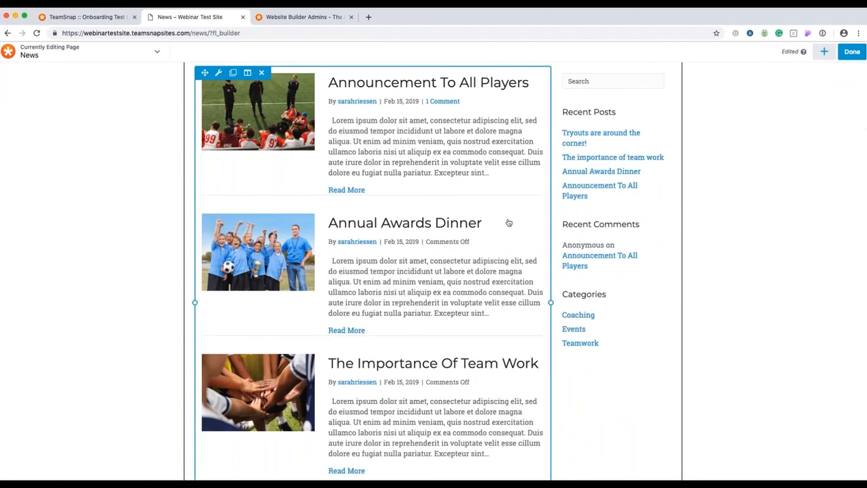
Step: Finish editing the News page and leave the Page Builder for the live page
{"action": "scroll", "coordinate": [495, 198], "scroll_direction": "up", "scroll_amount": 3}
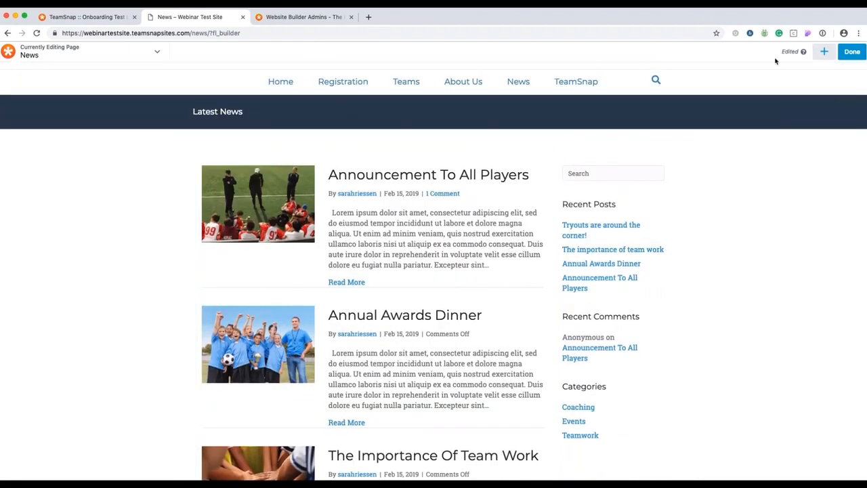
{"action": "left_click", "coordinate": [852, 51]}
{"action": "left_click", "coordinate": [847, 51]}
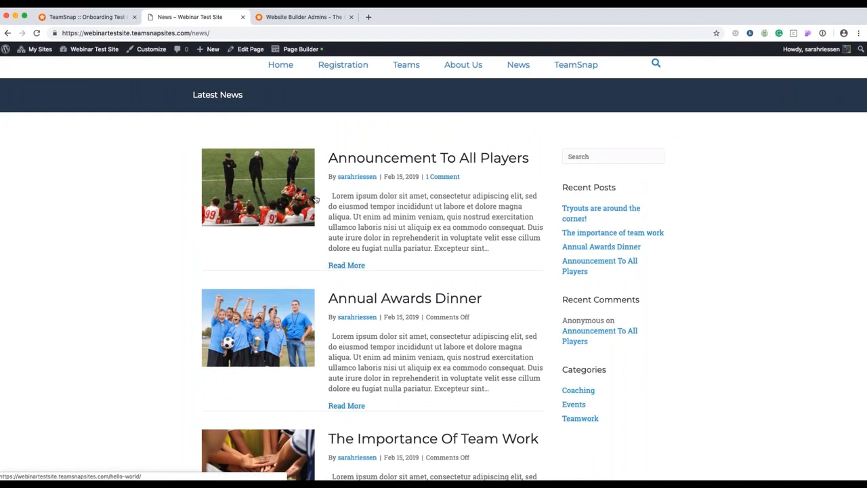
Step: Open the Announcement To All Players post and look over its image, text, category and comment
{"action": "left_click", "coordinate": [354, 161]}
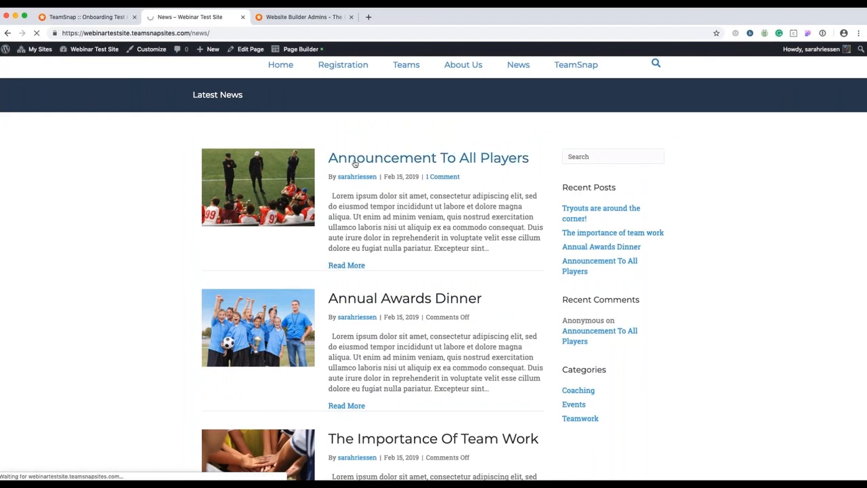
{"action": "scroll", "coordinate": [313, 281], "scroll_direction": "down", "scroll_amount": 5}
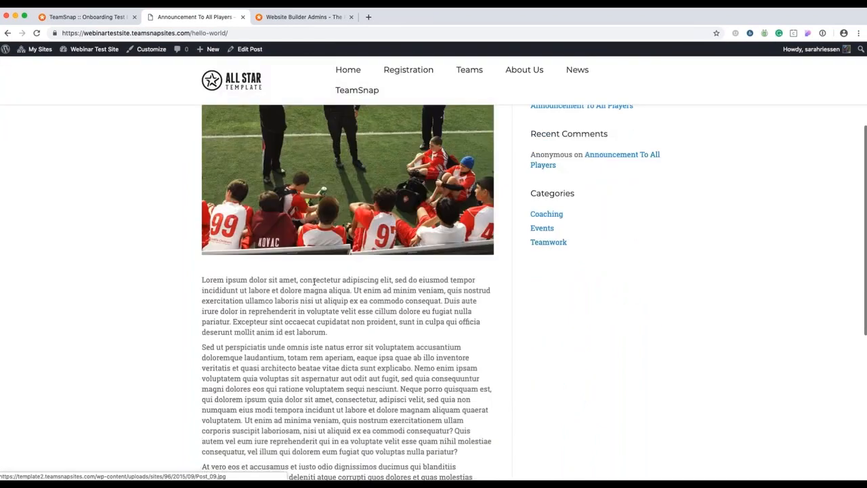
{"action": "scroll", "coordinate": [313, 281], "scroll_direction": "down", "scroll_amount": 5}
{"action": "scroll", "coordinate": [314, 281], "scroll_direction": "up", "scroll_amount": 10}
{"action": "scroll", "coordinate": [314, 284], "scroll_direction": "down", "scroll_amount": 10}
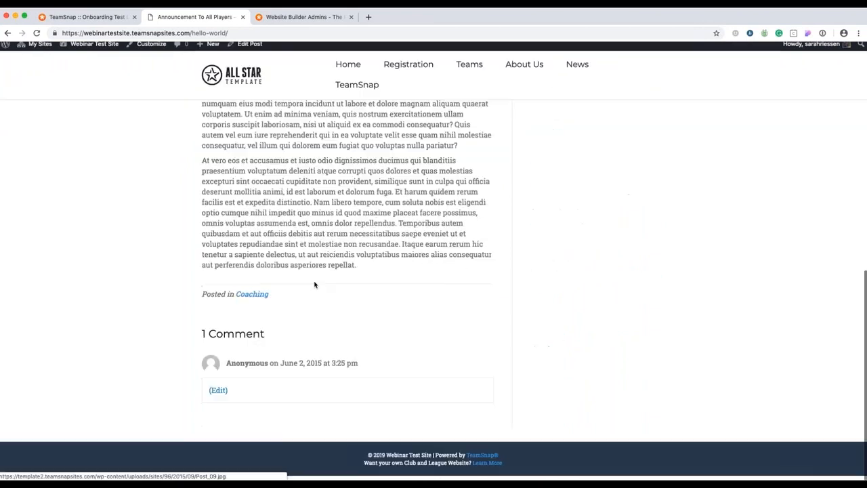
{"action": "scroll", "coordinate": [314, 284], "scroll_direction": "up", "scroll_amount": 5}
{"action": "scroll", "coordinate": [314, 281], "scroll_direction": "up", "scroll_amount": 3}
{"action": "scroll", "coordinate": [315, 281], "scroll_direction": "down", "scroll_amount": 5}
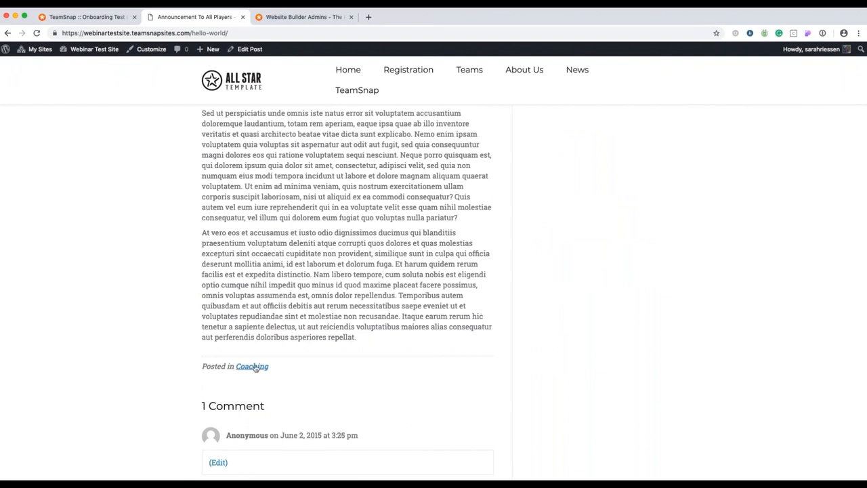
{"action": "scroll", "coordinate": [306, 285], "scroll_direction": "up", "scroll_amount": 10}
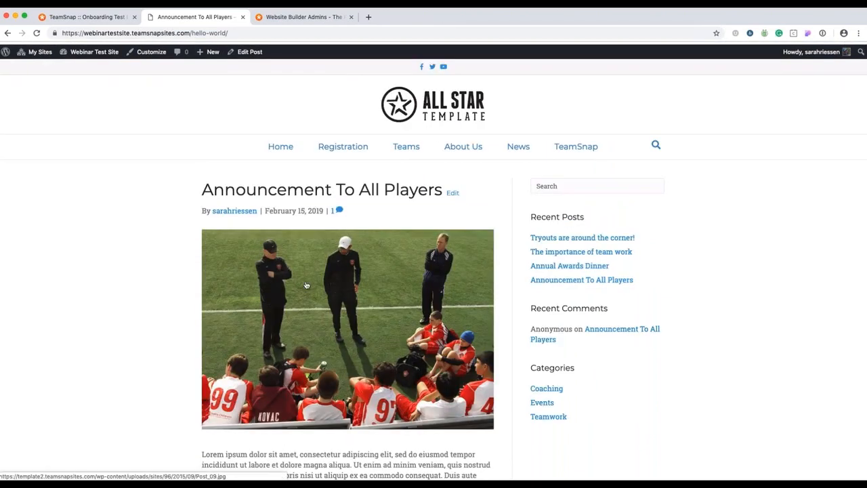
Step: Go to the site's dashboard, open the list of all posts and open a blank new post
{"action": "left_click", "coordinate": [82, 53]}
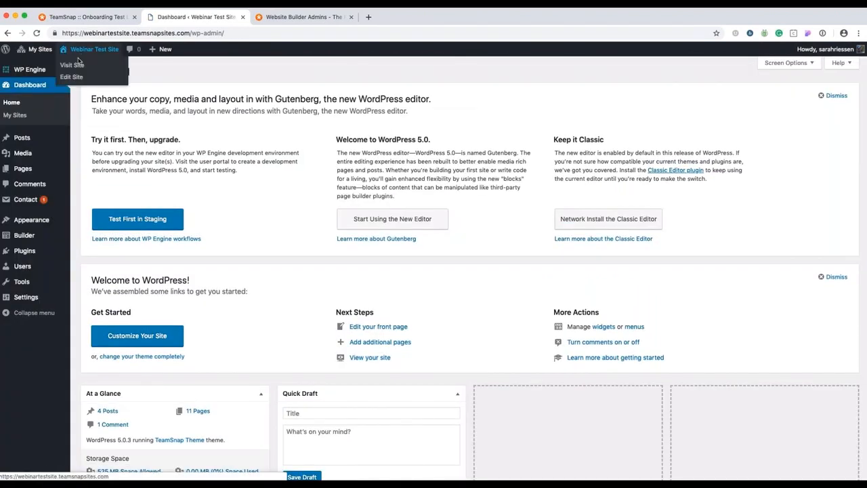
{"action": "mouse_move", "coordinate": [42, 221]}
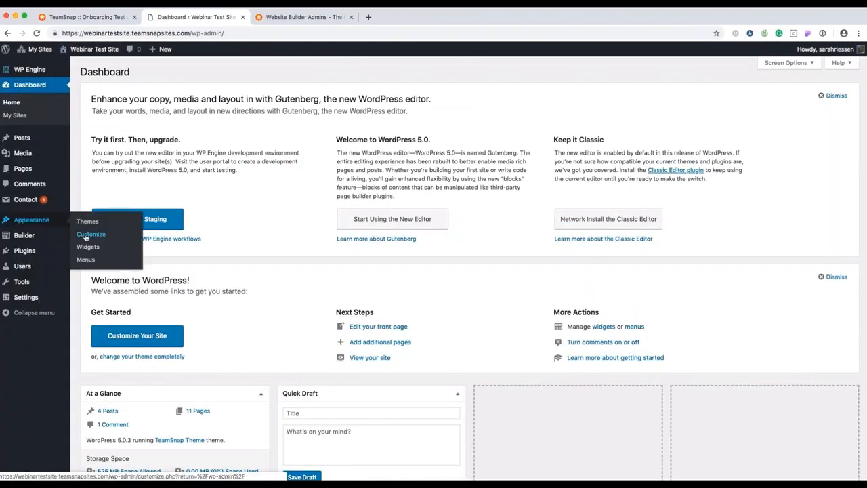
{"action": "mouse_move", "coordinate": [48, 169]}
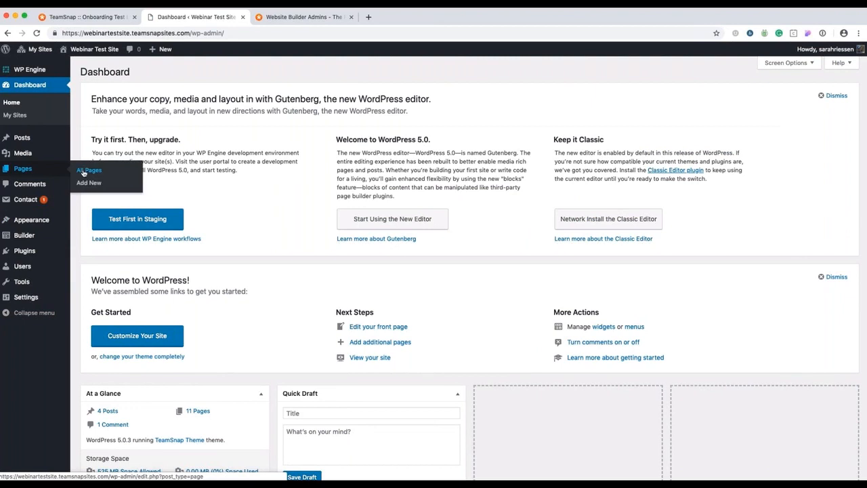
{"action": "mouse_move", "coordinate": [28, 139]}
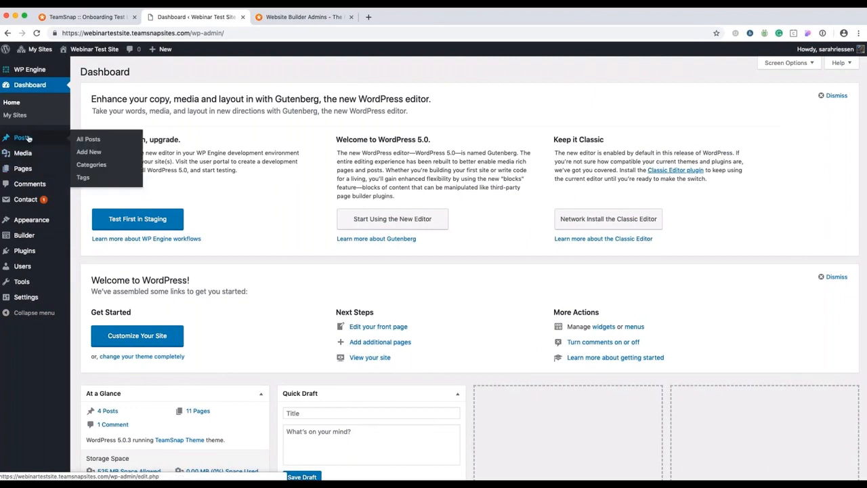
{"action": "left_click", "coordinate": [88, 140]}
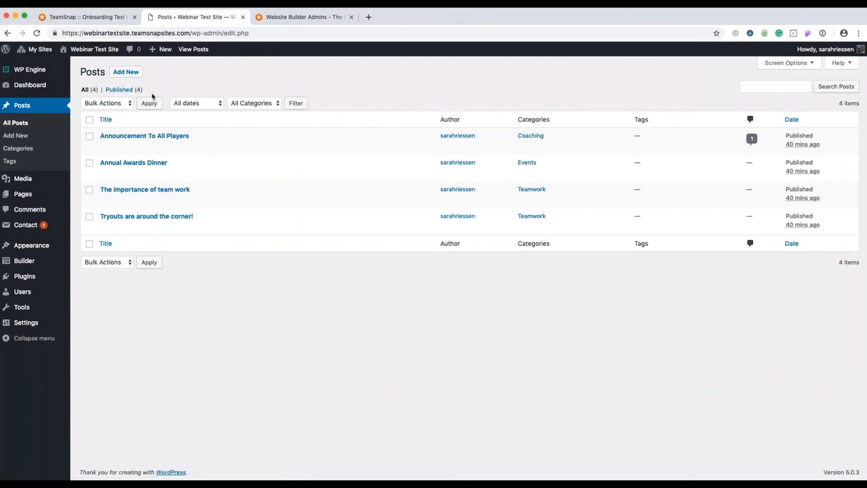
{"action": "left_click", "coordinate": [125, 72]}
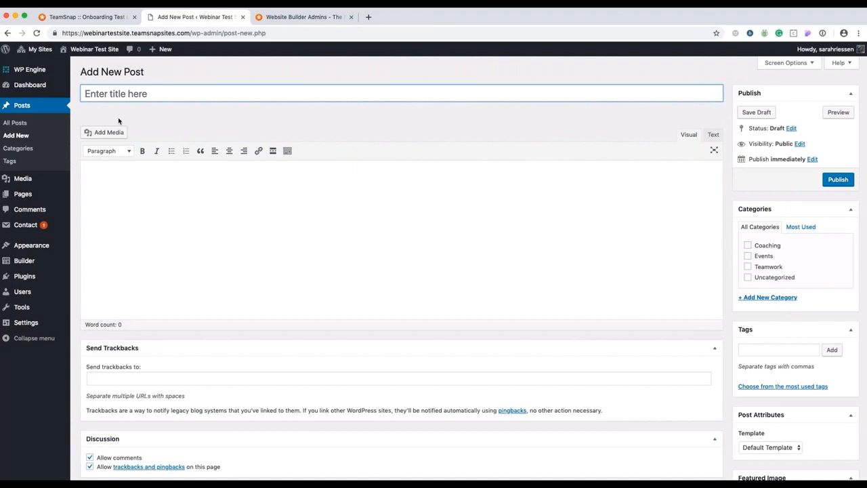
Step: Look over the new post form's title, content and Featured Image sections
{"action": "left_click_drag", "start_coordinate": [79, 77], "coordinate": [140, 73]}
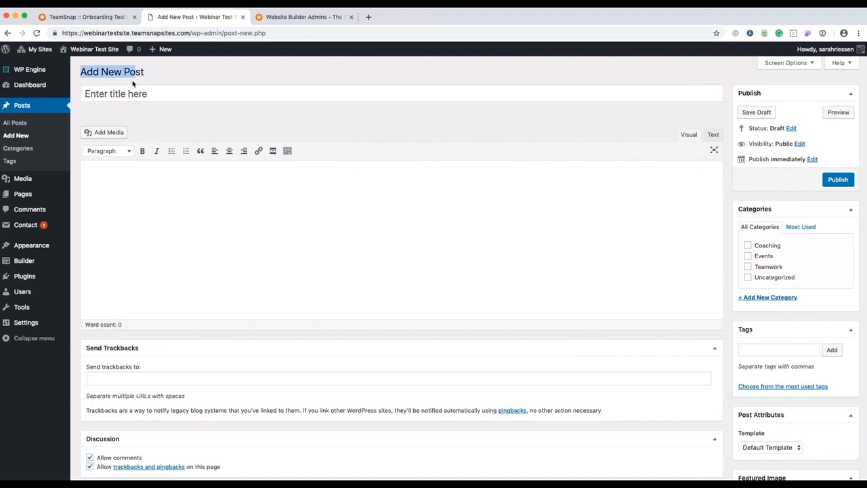
{"action": "left_click", "coordinate": [119, 92]}
{"action": "left_click", "coordinate": [131, 196]}
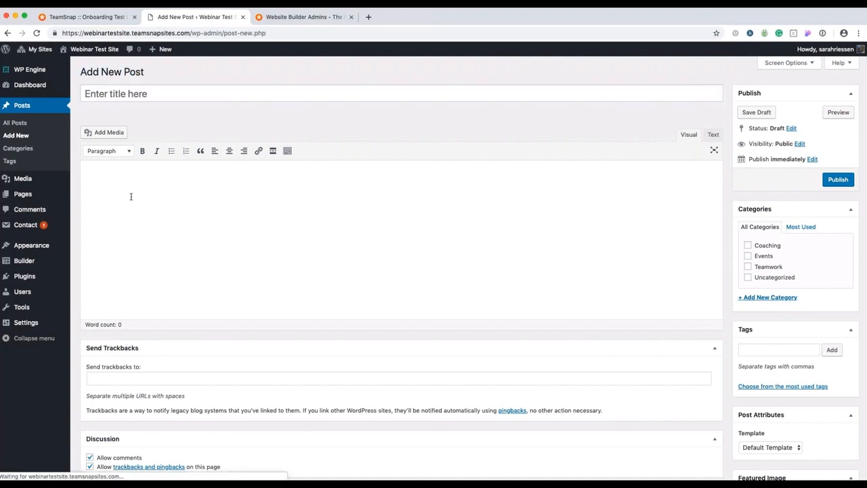
{"action": "scroll", "coordinate": [171, 226], "scroll_direction": "down", "scroll_amount": 3}
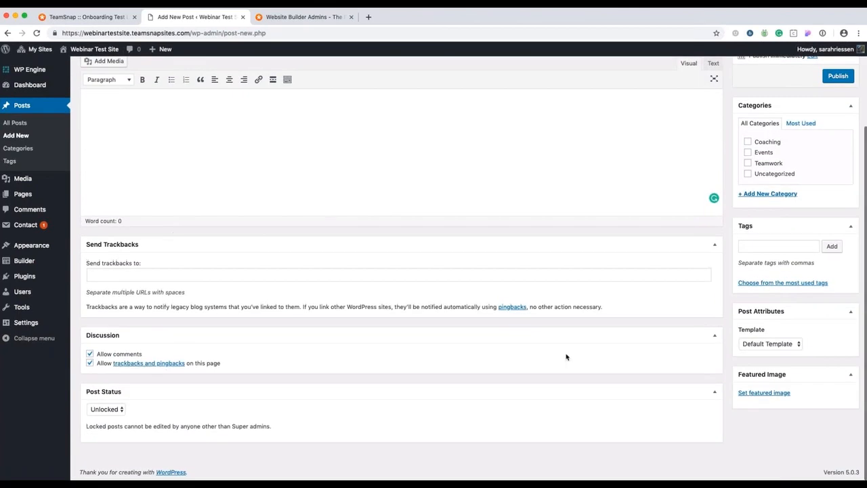
{"action": "left_click_drag", "start_coordinate": [751, 374], "coordinate": [735, 371]}
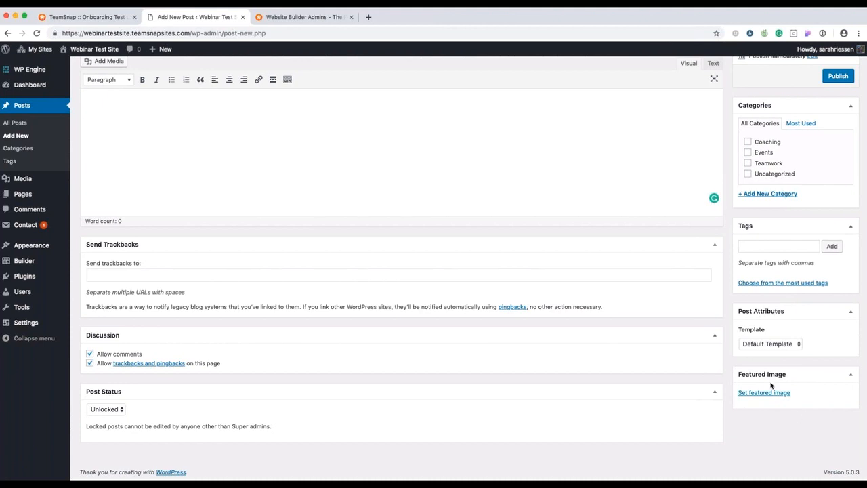
{"action": "scroll", "coordinate": [534, 343], "scroll_direction": "up", "scroll_amount": 3}
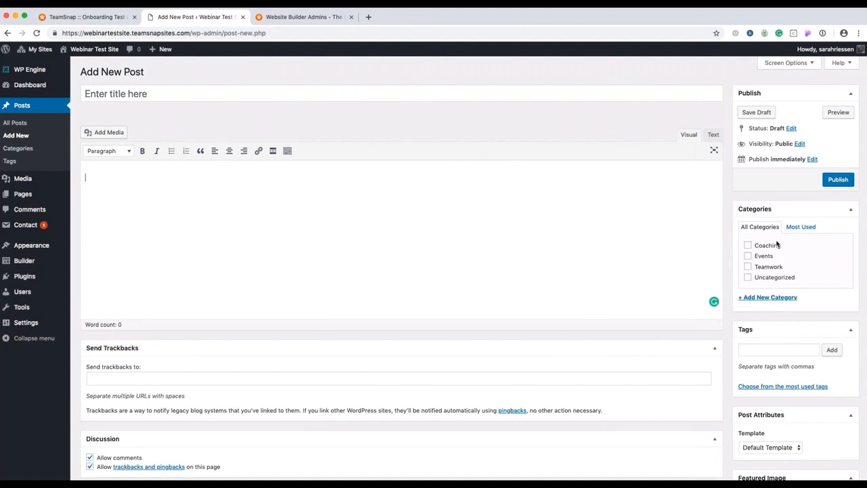
Step: Try out category choices for the new post, visit its tags field, and clear the Teamwork category
{"action": "left_click", "coordinate": [748, 246]}
{"action": "left_click", "coordinate": [748, 277]}
{"action": "left_click", "coordinate": [748, 266]}
{"action": "left_click", "coordinate": [747, 277]}
{"action": "scroll", "coordinate": [749, 274], "scroll_direction": "down", "scroll_amount": 3}
{"action": "left_click", "coordinate": [749, 268]}
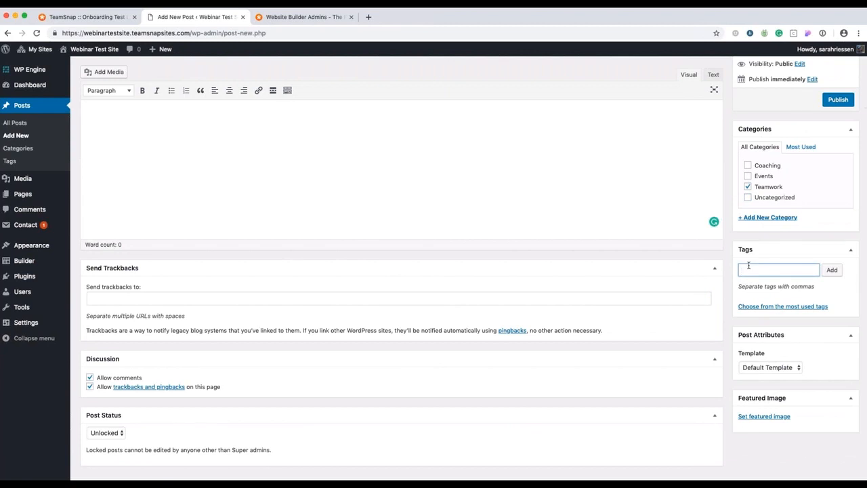
{"action": "left_click", "coordinate": [747, 187]}
{"action": "scroll", "coordinate": [699, 160], "scroll_direction": "up", "scroll_amount": 3}
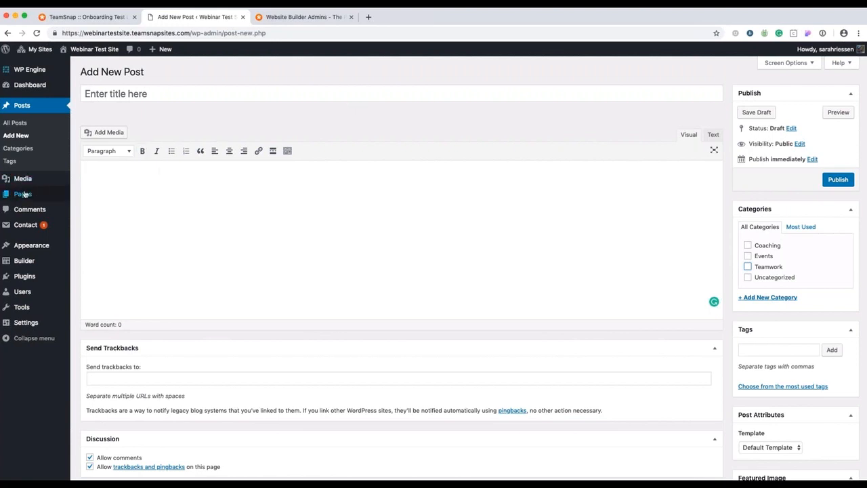
Step: Open the list of all pages and open the About Us page's edit screen
{"action": "mouse_move", "coordinate": [25, 191]}
{"action": "mouse_move", "coordinate": [23, 194]}
{"action": "left_click", "coordinate": [90, 196]}
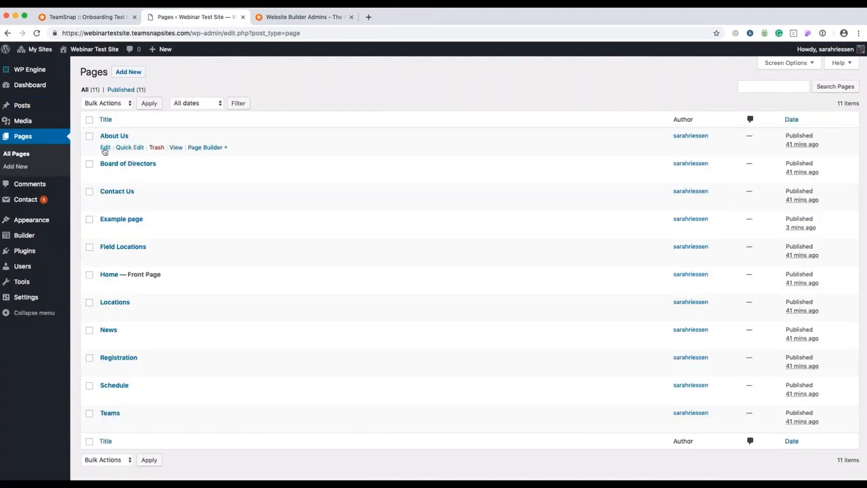
{"action": "left_click", "coordinate": [106, 147]}
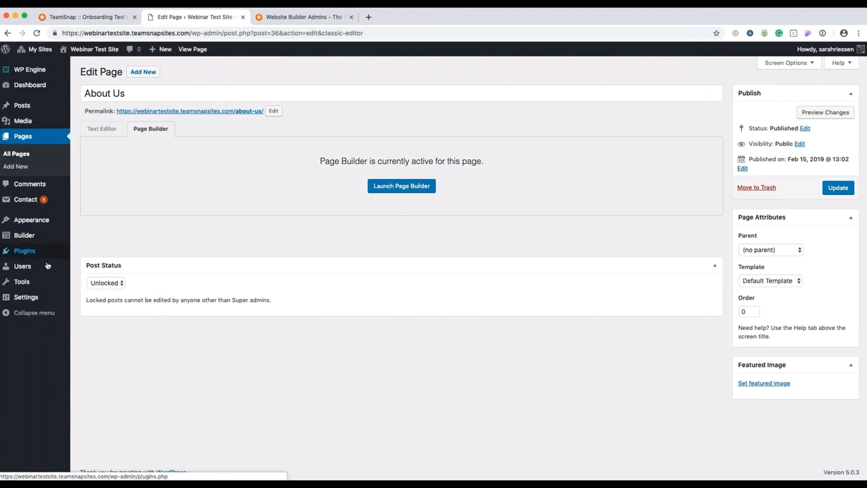
Step: Open the Media Library, view the Bkgd_08 image's details, select its file URL and close the details
{"action": "mouse_move", "coordinate": [57, 289]}
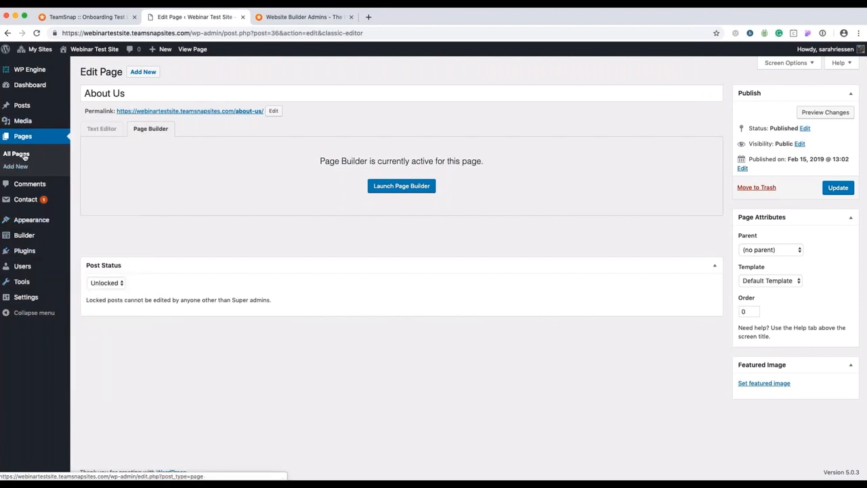
{"action": "mouse_move", "coordinate": [25, 107]}
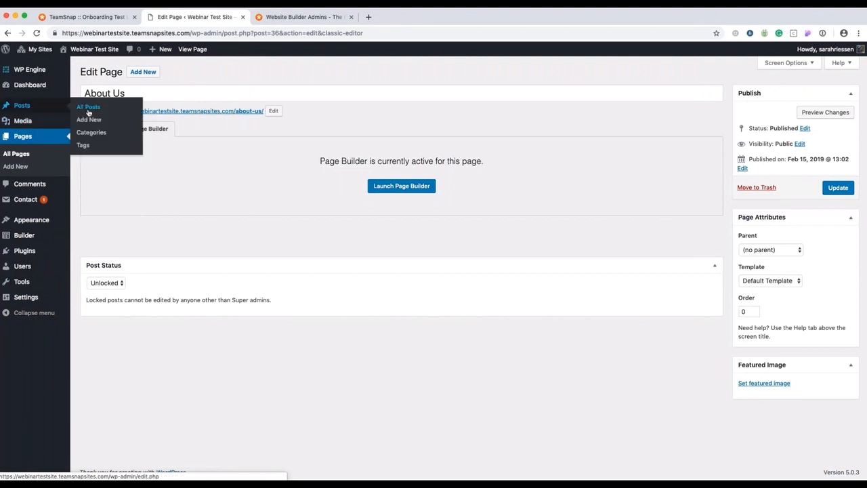
{"action": "mouse_move", "coordinate": [56, 122]}
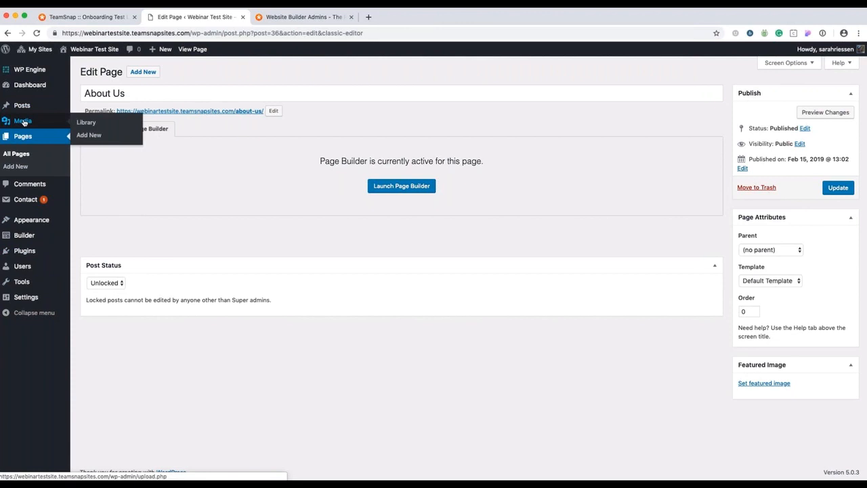
{"action": "left_click", "coordinate": [83, 123]}
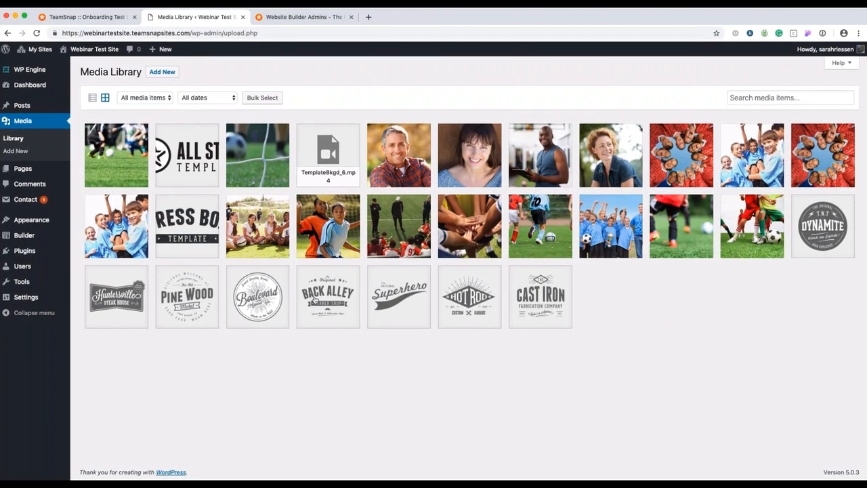
{"action": "left_click", "coordinate": [142, 156]}
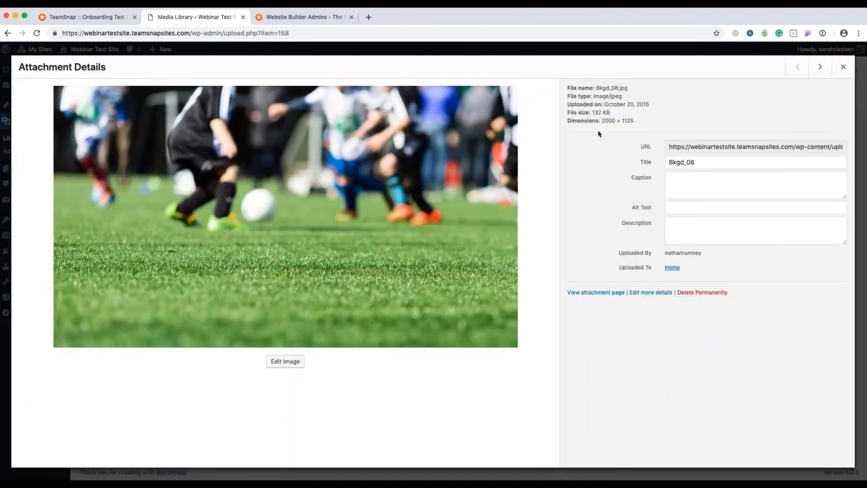
{"action": "mouse_move", "coordinate": [592, 112]}
{"action": "left_mouse_down"}
{"action": "mouse_move", "coordinate": [639, 122]}
{"action": "mouse_move", "coordinate": [599, 119]}
{"action": "left_mouse_up"}
{"action": "left_click", "coordinate": [693, 147]}
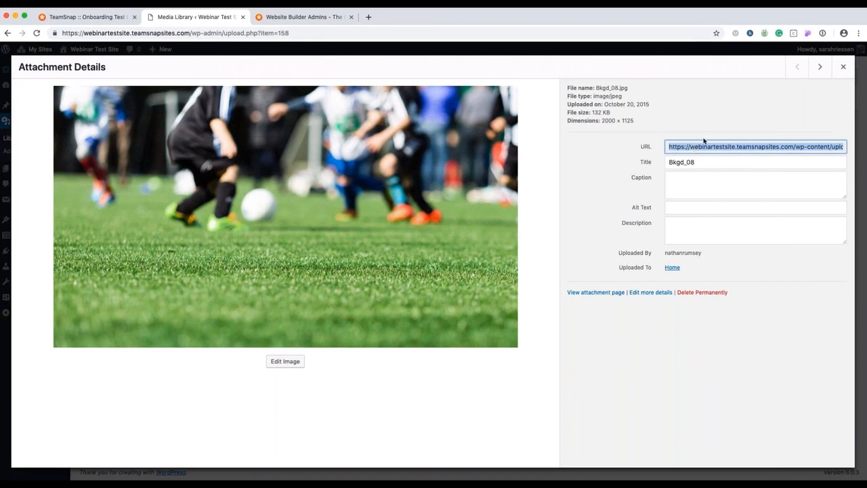
{"action": "left_click", "coordinate": [844, 67]}
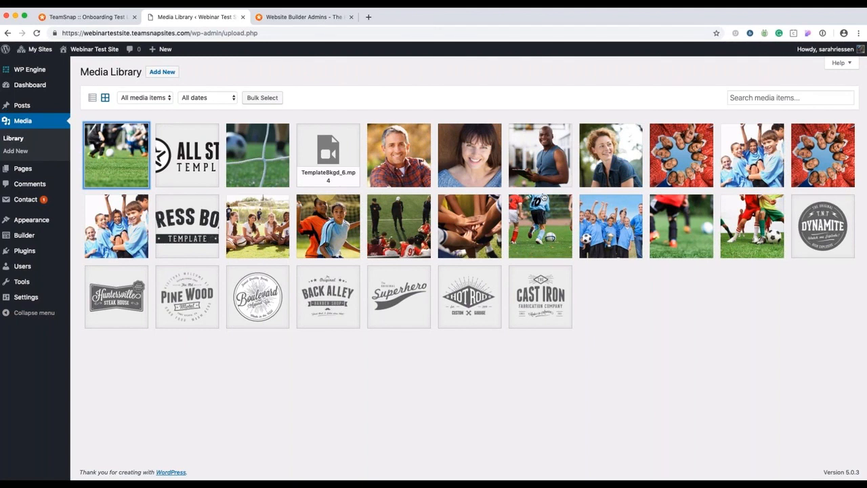
Step: View the Person_03 image's details, select its file URL and close the details
{"action": "left_click", "coordinate": [542, 163]}
{"action": "triple_click", "coordinate": [701, 147]}
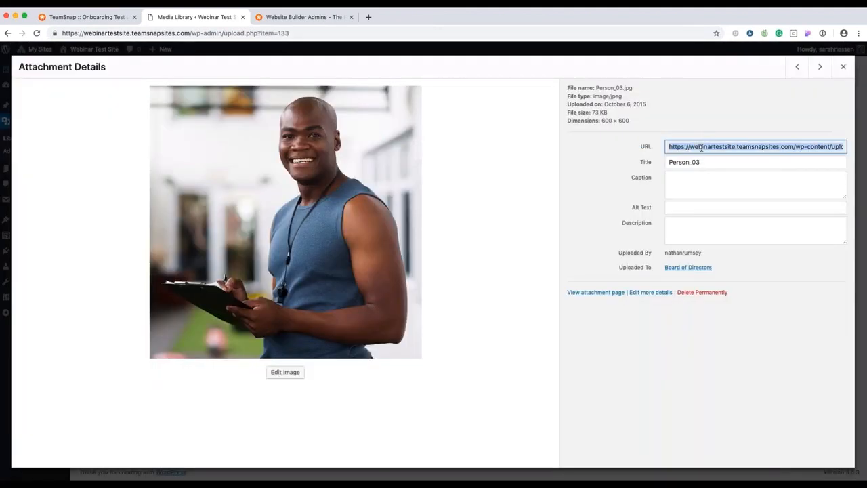
{"action": "left_click", "coordinate": [843, 67]}
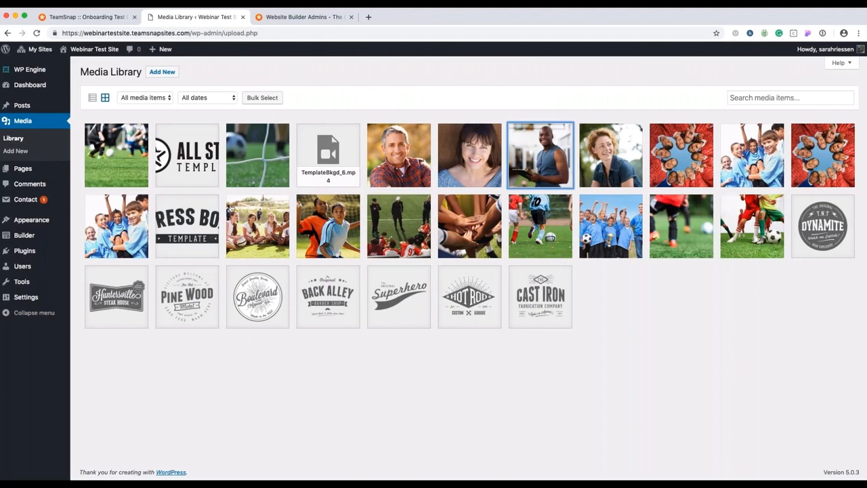
{"action": "mouse_move", "coordinate": [95, 48]}
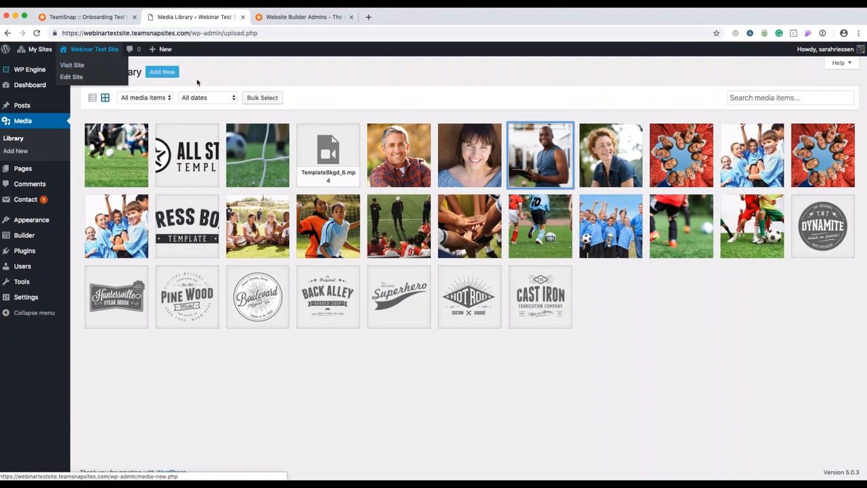
{"action": "left_click", "coordinate": [225, 79]}
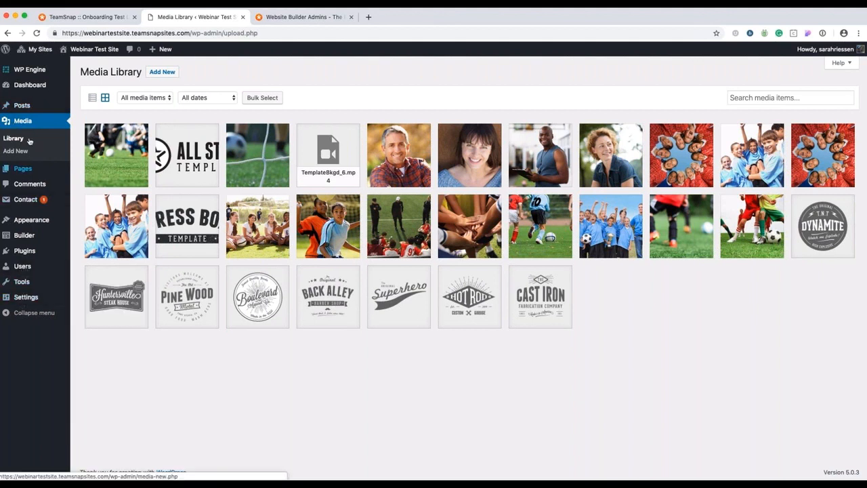
{"action": "mouse_move", "coordinate": [32, 292]}
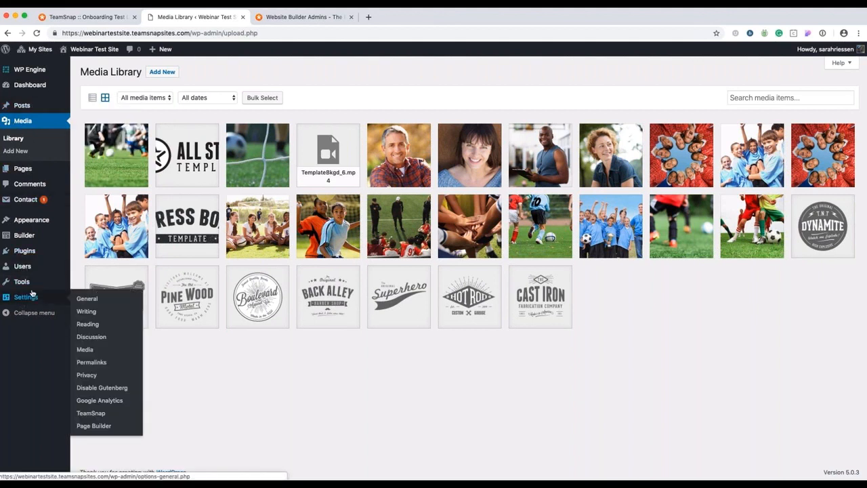
{"action": "mouse_move", "coordinate": [24, 235]}
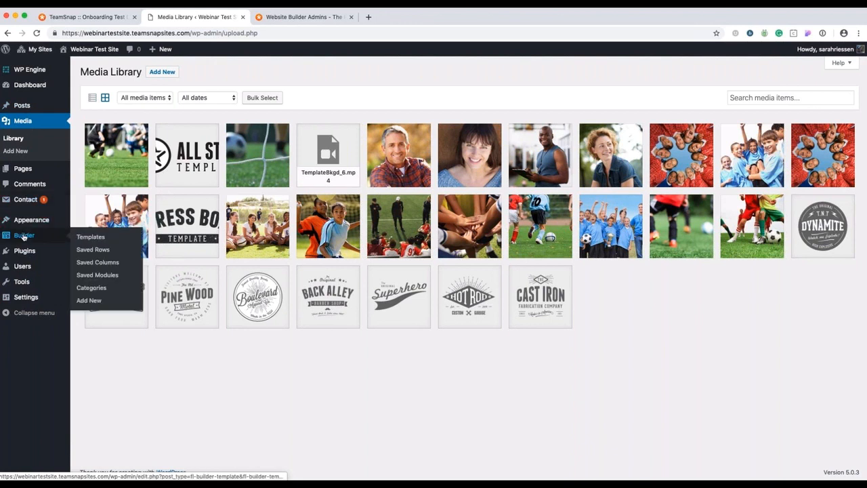
Step: Open the list of plugins and look through the available ones down to Weather Underground
{"action": "left_click", "coordinate": [24, 250]}
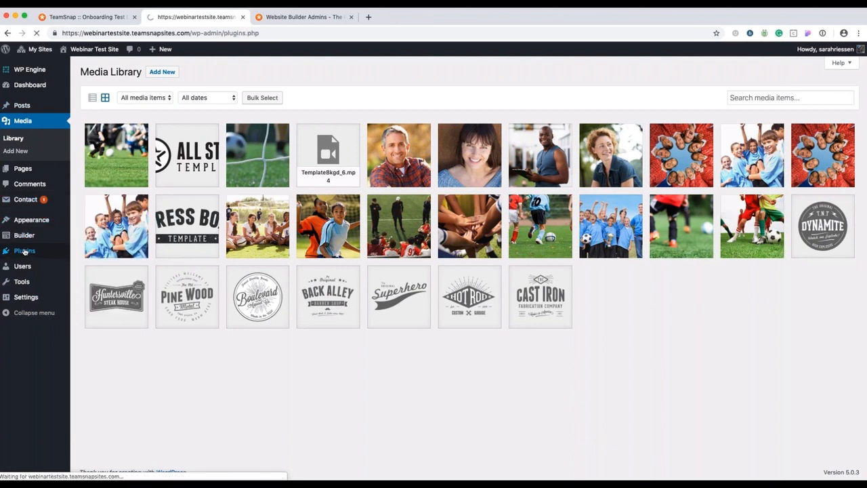
{"action": "scroll", "coordinate": [156, 245], "scroll_direction": "down", "scroll_amount": 5}
{"action": "scroll", "coordinate": [158, 245], "scroll_direction": "down", "scroll_amount": 2}
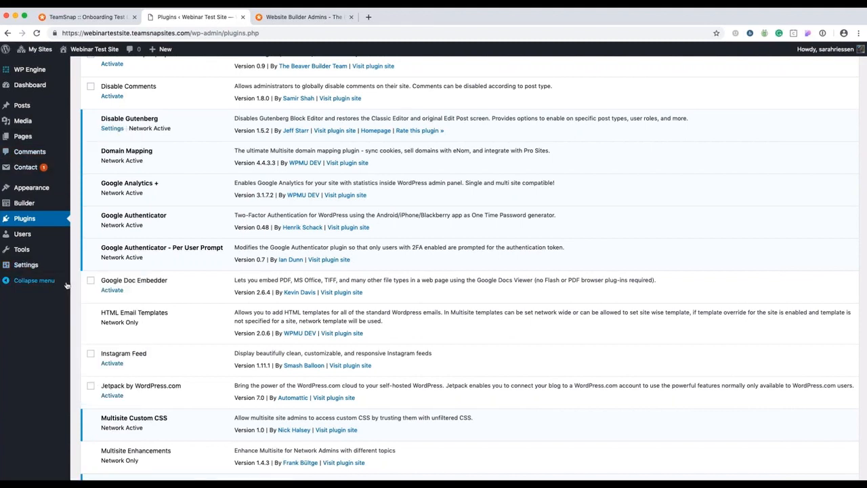
{"action": "scroll", "coordinate": [83, 349], "scroll_direction": "down", "scroll_amount": 10}
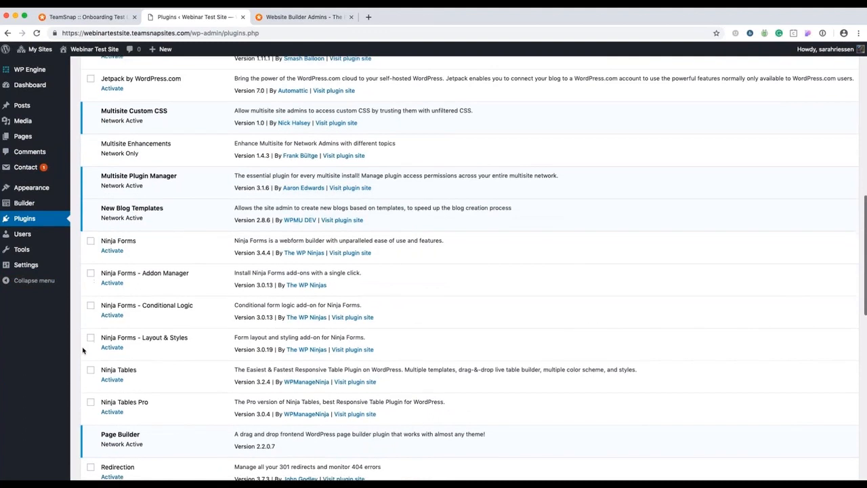
{"action": "scroll", "coordinate": [85, 366], "scroll_direction": "down", "scroll_amount": 8}
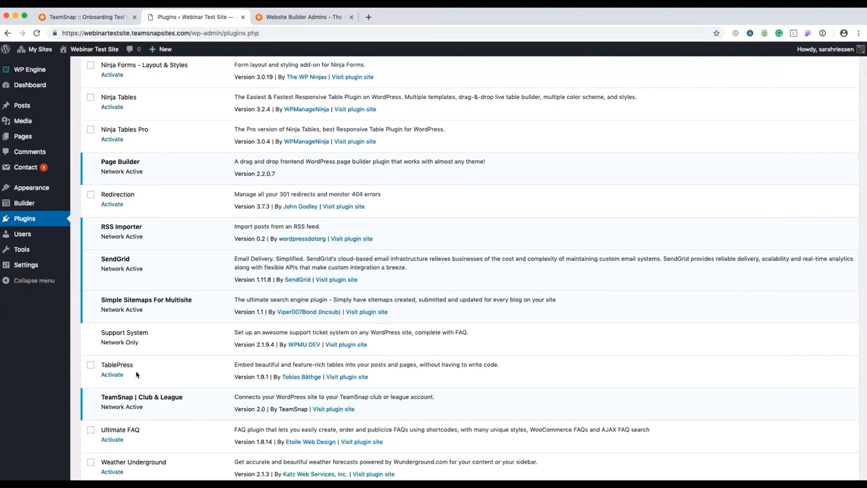
Step: Open the form for adding a new site user and view the role choices for an existing user
{"action": "left_click", "coordinate": [31, 237]}
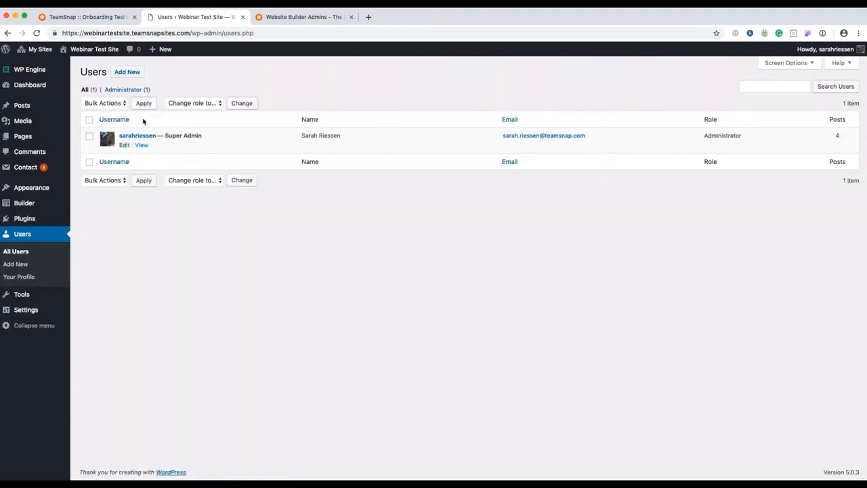
{"action": "left_click", "coordinate": [127, 72]}
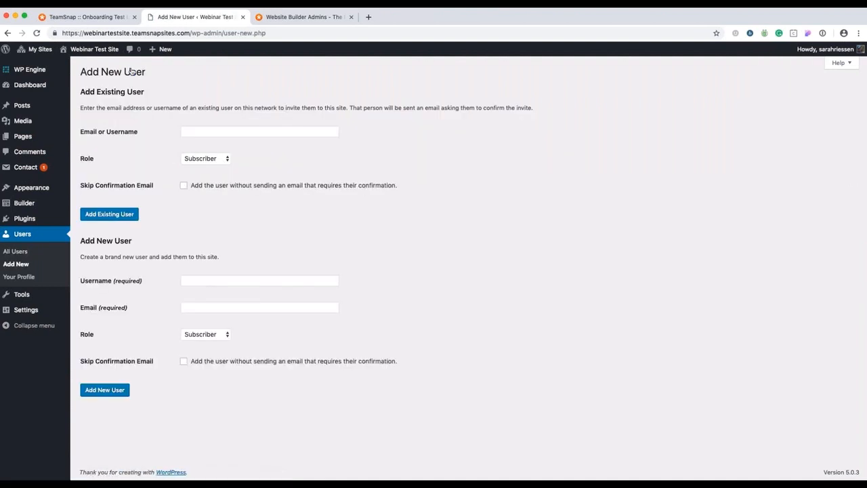
{"action": "left_click", "coordinate": [227, 158]}
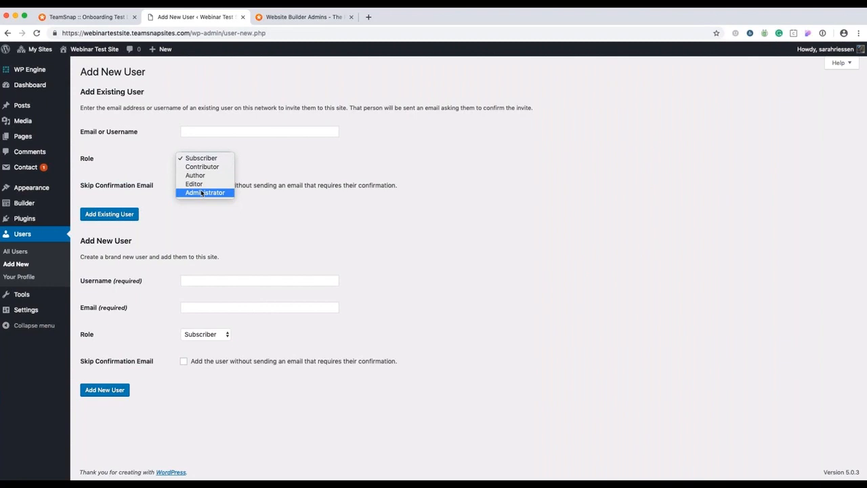
{"action": "left_click", "coordinate": [152, 162]}
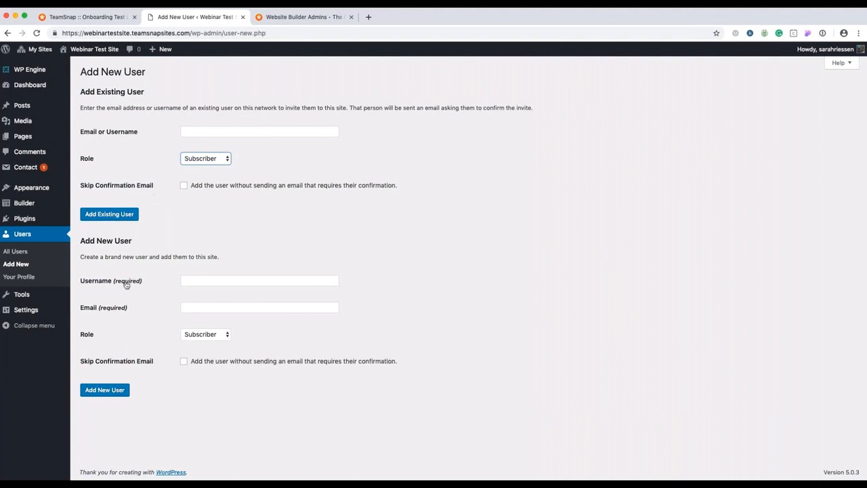
Step: Highlight the site's domain in the web address and open the Domain Mapping tool
{"action": "mouse_move", "coordinate": [33, 294]}
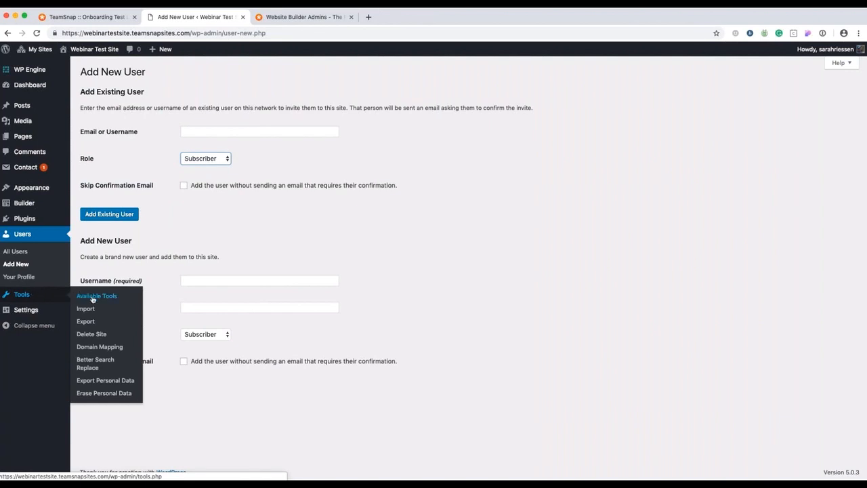
{"action": "left_click", "coordinate": [190, 32]}
{"action": "left_click_drag", "start_coordinate": [190, 33], "coordinate": [84, 35]}
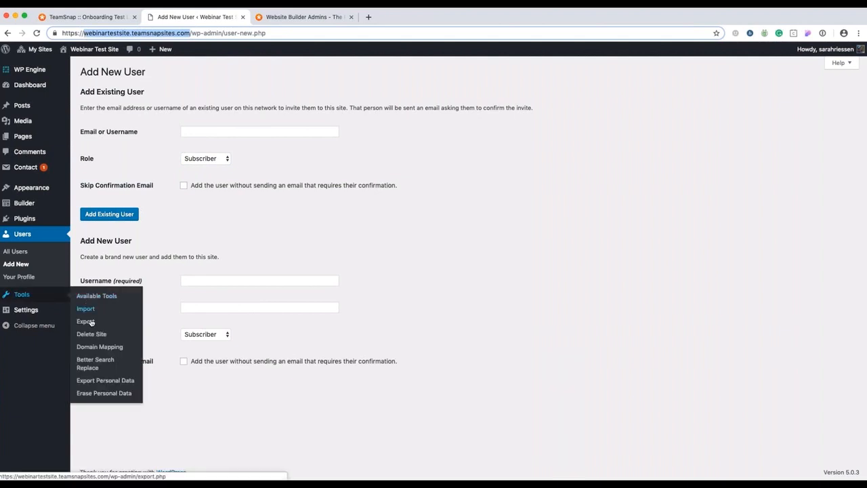
{"action": "left_click", "coordinate": [99, 347]}
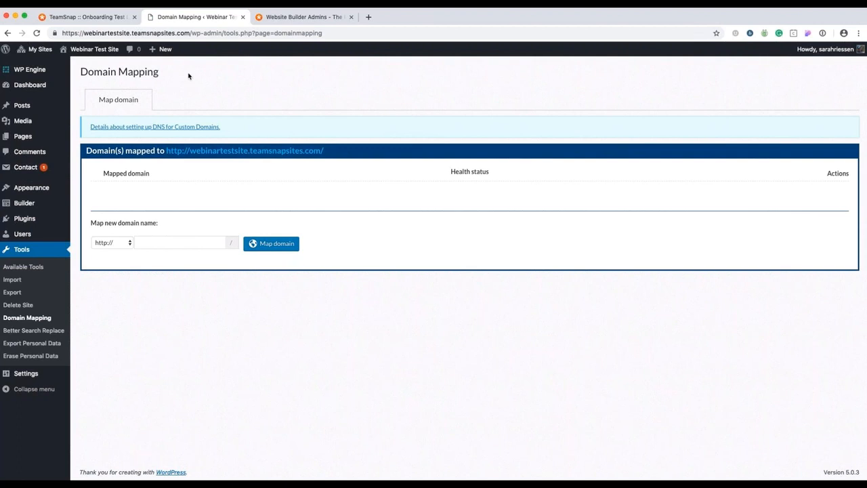
Step: Highlight the domain in the Domain Mapping page's web address and activate the field for the new domain name
{"action": "left_click_drag", "start_coordinate": [97, 35], "coordinate": [182, 36]}
{"action": "left_click", "coordinate": [213, 75]}
{"action": "left_click", "coordinate": [175, 241]}
Step: Switch to the TeamSnap help site and read the Use a Custom Domain article down to updating the A record
{"action": "left_click", "coordinate": [285, 17]}
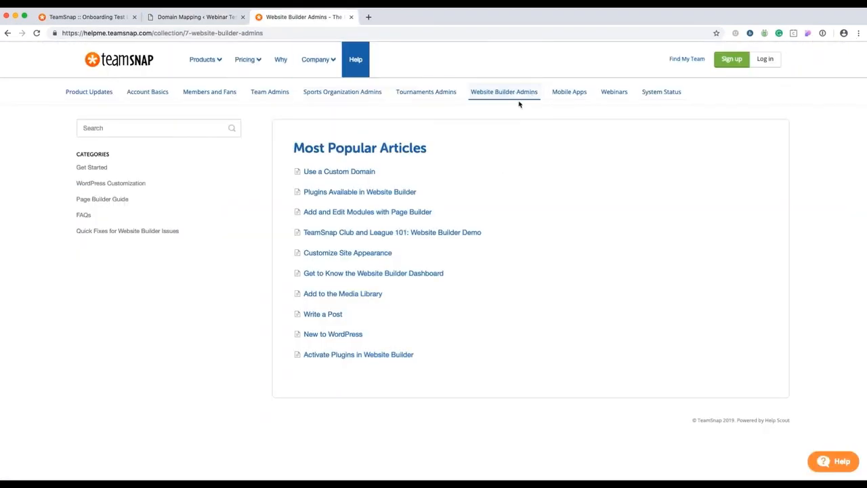
{"action": "left_click", "coordinate": [371, 172]}
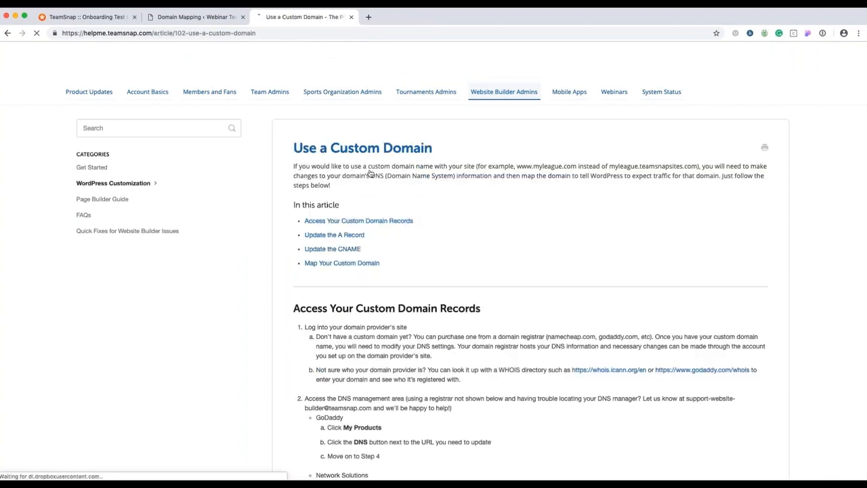
{"action": "scroll", "coordinate": [378, 296], "scroll_direction": "down", "scroll_amount": 2}
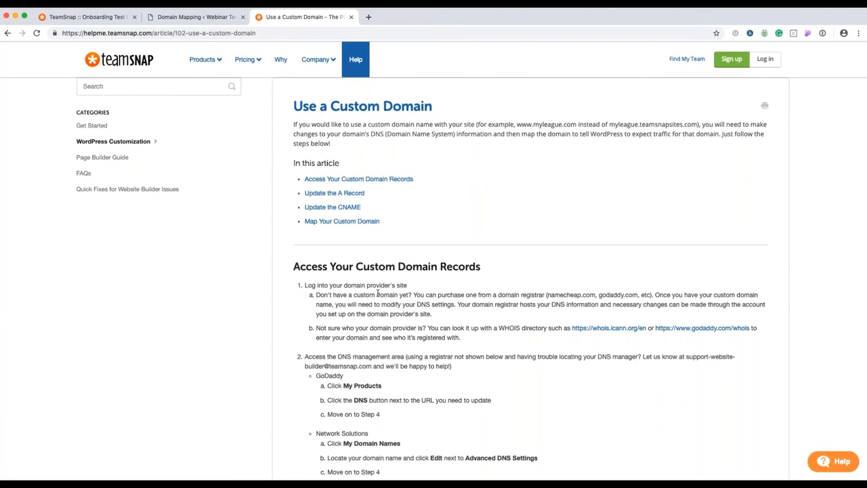
{"action": "scroll", "coordinate": [432, 164], "scroll_direction": "down", "scroll_amount": 5}
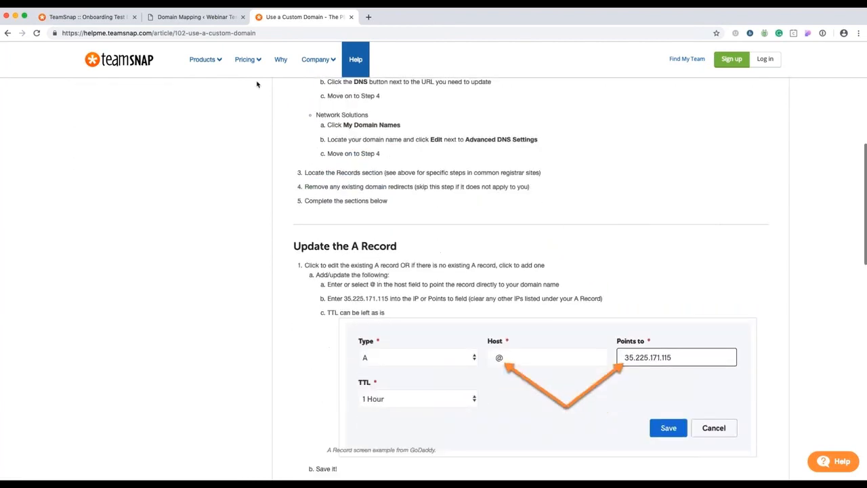
Step: Return to the Domain Mapping page, activate its new domain name field and visit the site's home page
{"action": "left_click", "coordinate": [206, 19]}
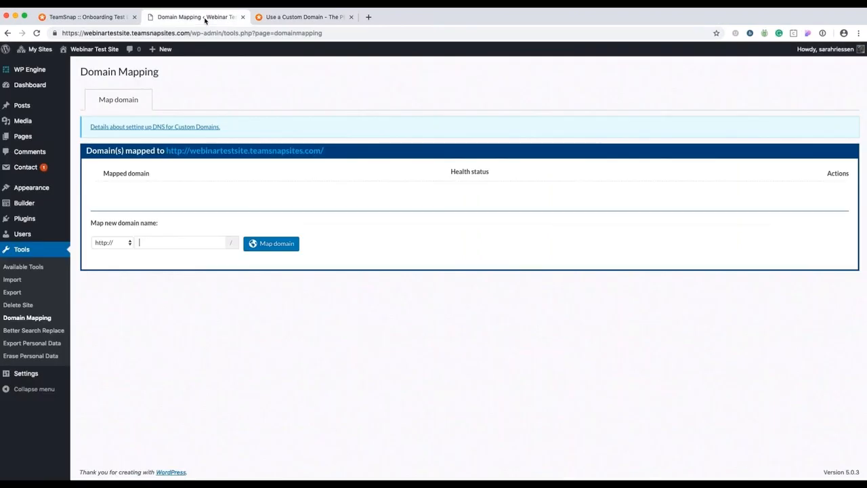
{"action": "left_click", "coordinate": [188, 245]}
{"action": "mouse_move", "coordinate": [94, 53]}
{"action": "left_click", "coordinate": [73, 65]}
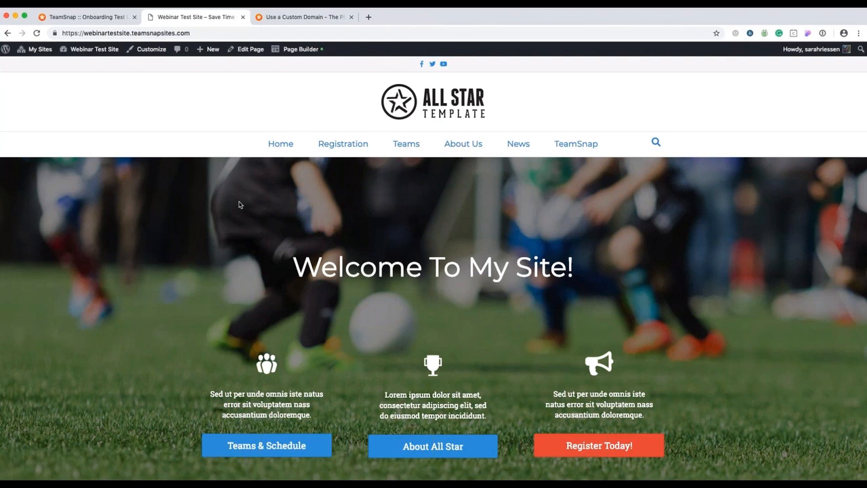
Step: Add /wp-admin to the home page's web address without loading it, and highlight the domain in front of it
{"action": "left_click", "coordinate": [81, 32]}
{"action": "left_click_drag", "start_coordinate": [83, 32], "coordinate": [199, 33]}
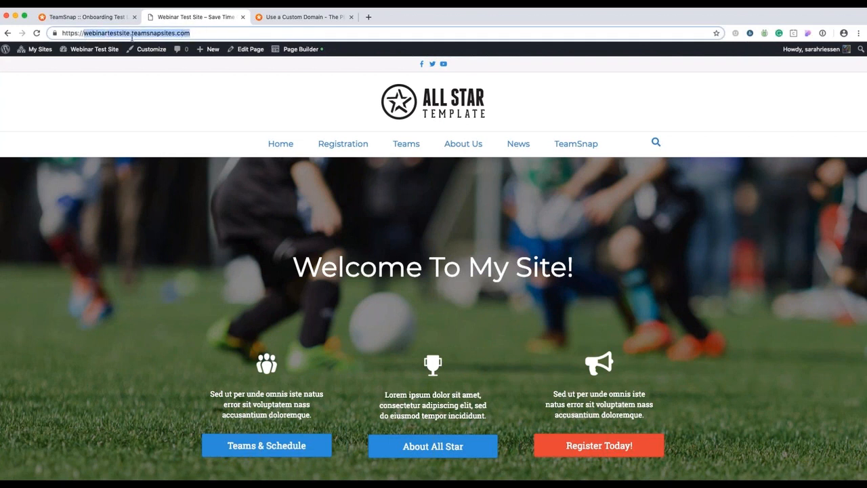
{"action": "left_click", "coordinate": [203, 31]}
{"action": "type", "text": "/"}
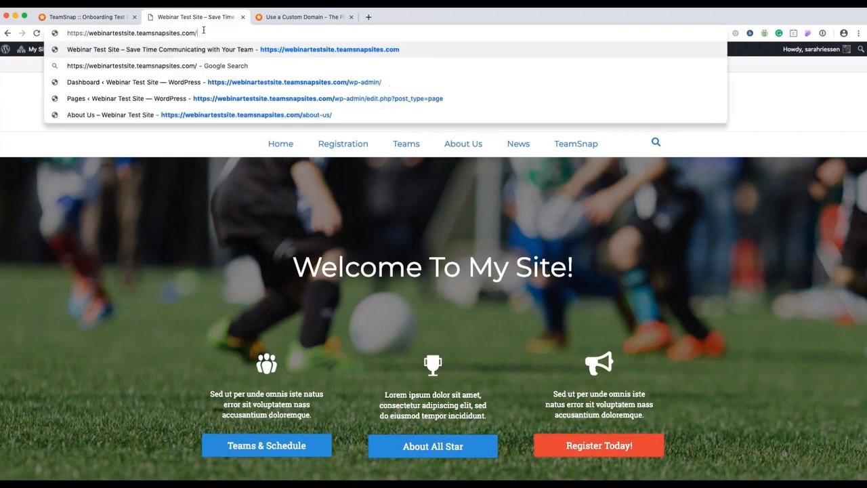
{"action": "type", "text": "w[p-admim"}
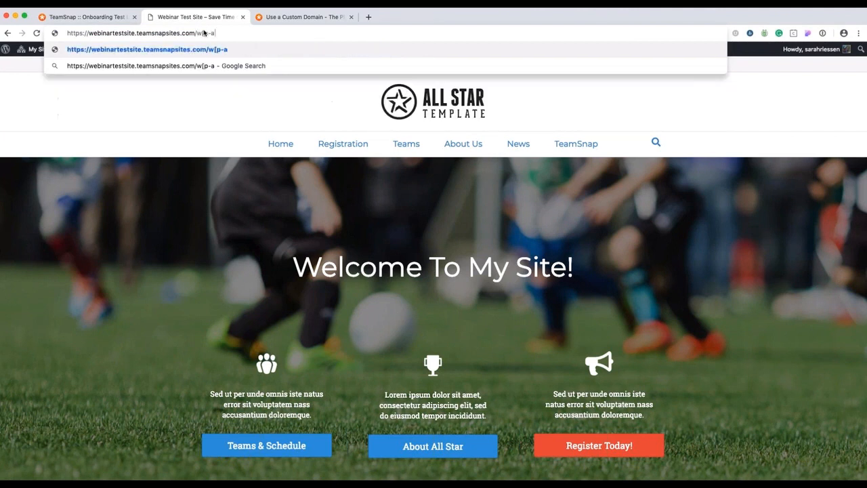
{"action": "key", "text": "BackSpace"}
{"action": "key", "text": "BackSpace"}
{"action": "key", "text": "BackSpace"}
{"action": "key", "text": "BackSpace"}
{"action": "key", "text": "BackSpace"}
{"action": "key", "text": "BackSpace"}
{"action": "key", "text": "BackSpace"}
{"action": "key", "text": "BackSpace"}
{"action": "type", "text": "p-"}
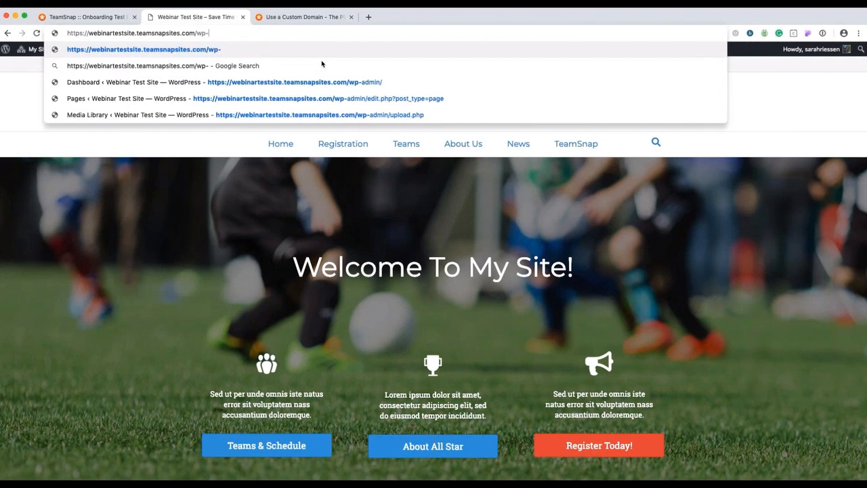
{"action": "type", "text": "admin"}
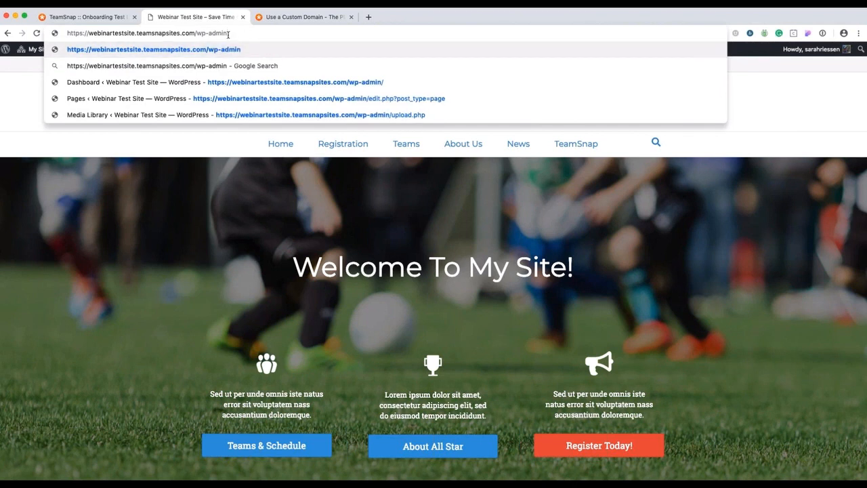
{"action": "left_click_drag", "start_coordinate": [89, 32], "coordinate": [195, 33]}
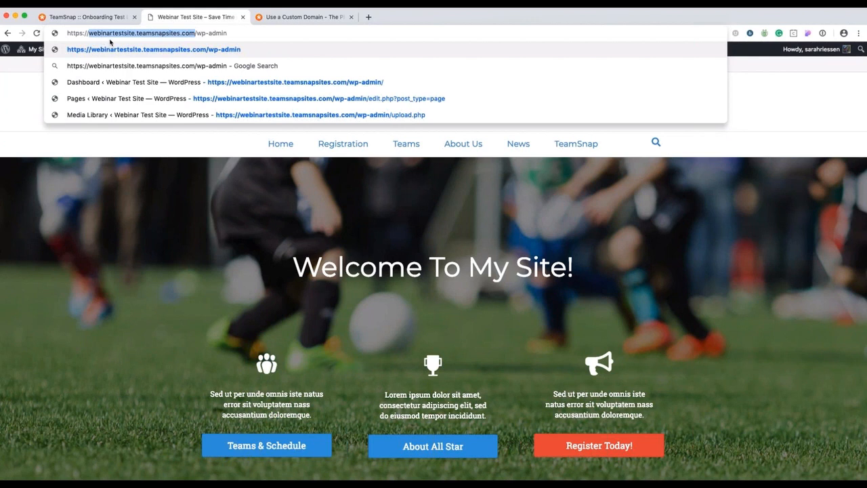
{"action": "left_click", "coordinate": [139, 33]}
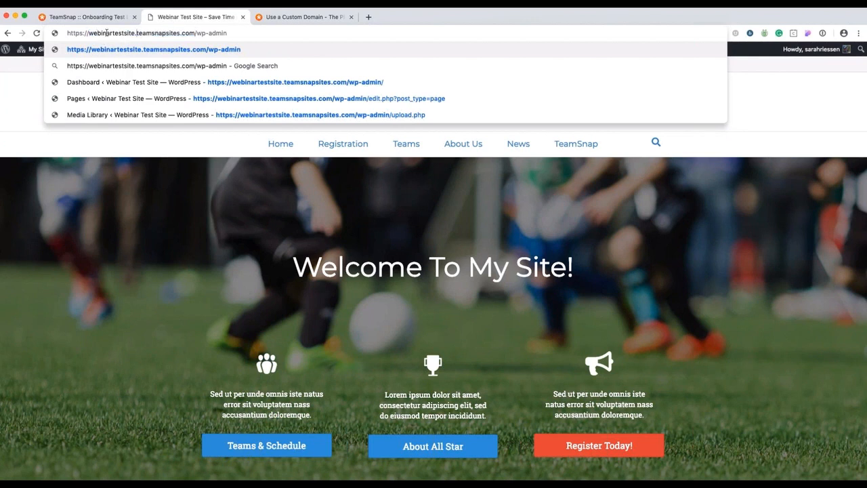
Step: Remove /wp-admin from the web address and load the site's home page
{"action": "left_click_drag", "start_coordinate": [195, 33], "coordinate": [231, 34]}
{"action": "left_click", "coordinate": [232, 33]}
{"action": "key", "text": "BackSpace"}
{"action": "key", "text": "BackSpace"}
{"action": "key", "text": "BackSpace"}
{"action": "key", "text": "BackSpace"}
{"action": "key", "text": "BackSpace"}
{"action": "key", "text": "BackSpace"}
{"action": "key", "text": "BackSpace"}
{"action": "key", "text": "BackSpace"}
{"action": "key", "text": "BackSpace"}
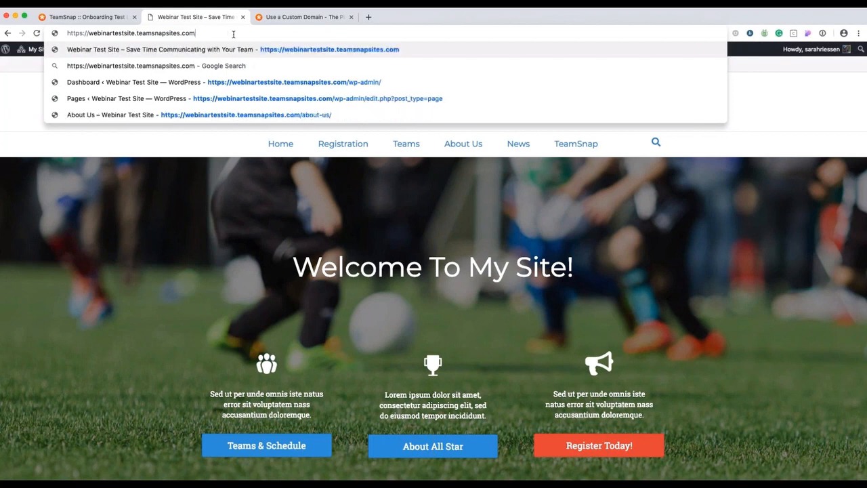
{"action": "key", "text": "BackSpace"}
{"action": "type", "text": "m"}
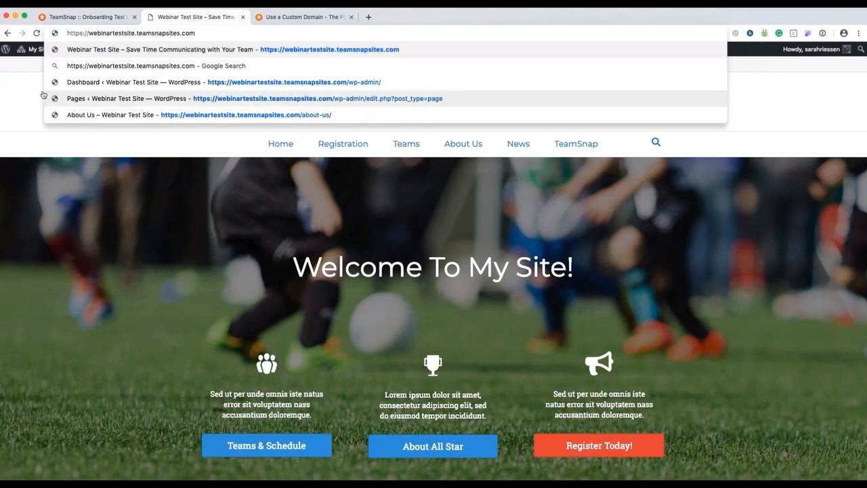
{"action": "key", "text": "Return"}
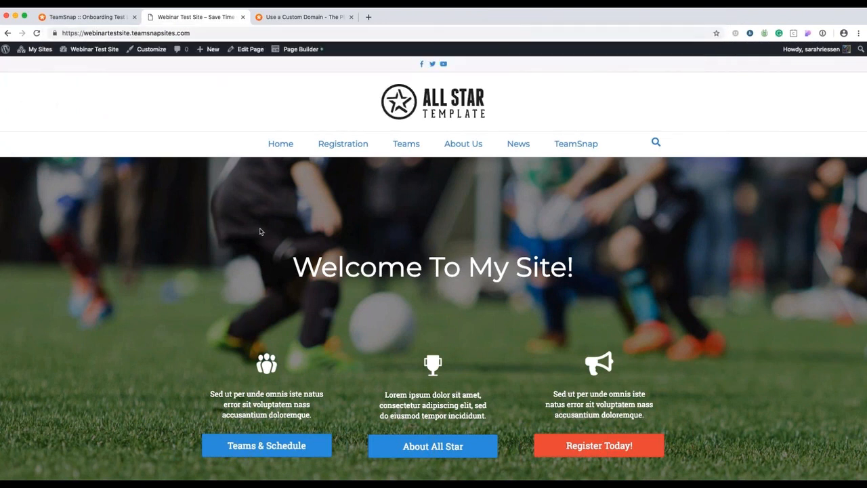